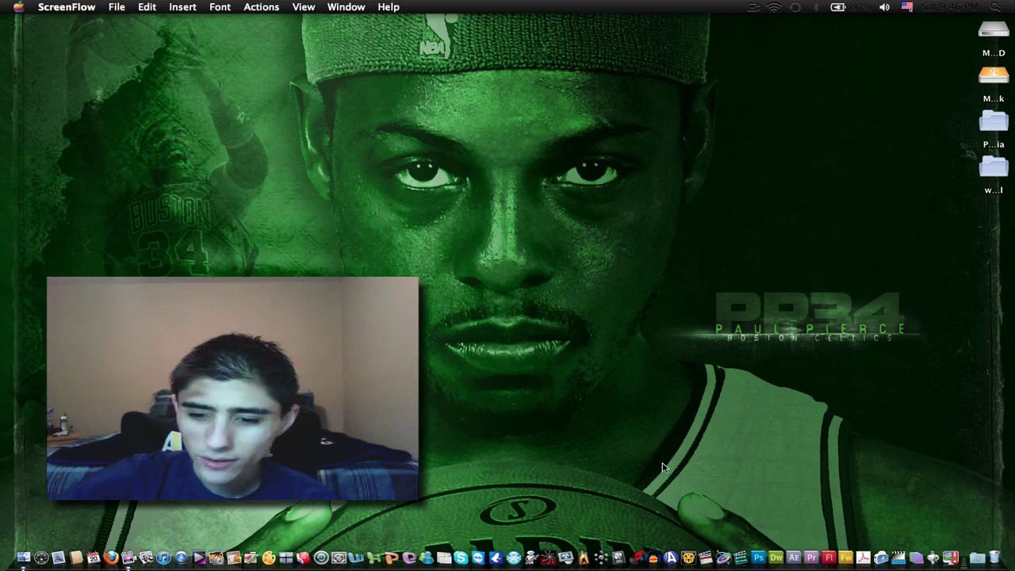
# Launch Photoshop and bring the browser window with the pixalpocketmedia.com home page to the front
pyautogui.click(758, 558)
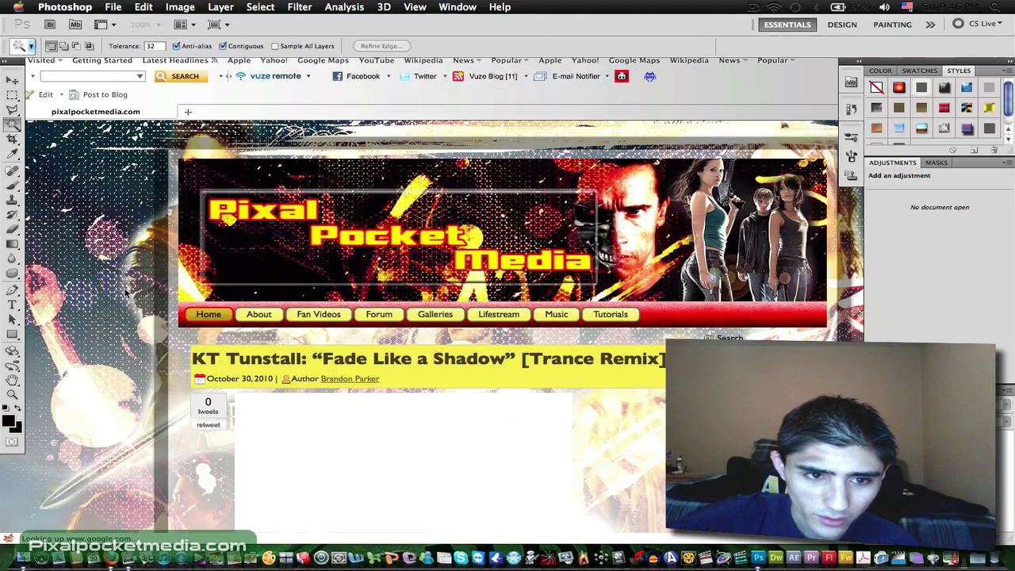
pyautogui.click(127, 287)
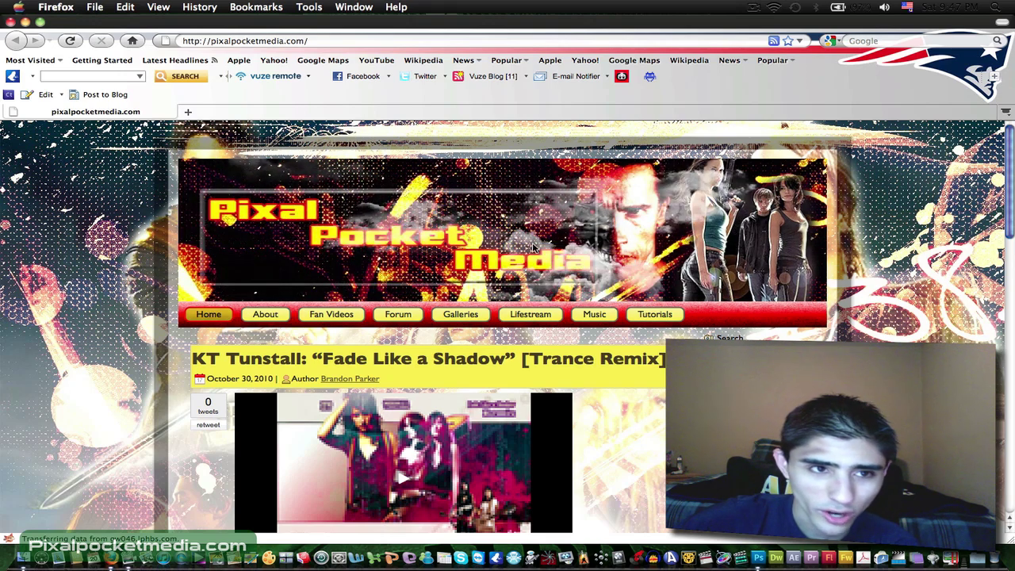
pyautogui.click(26, 25)
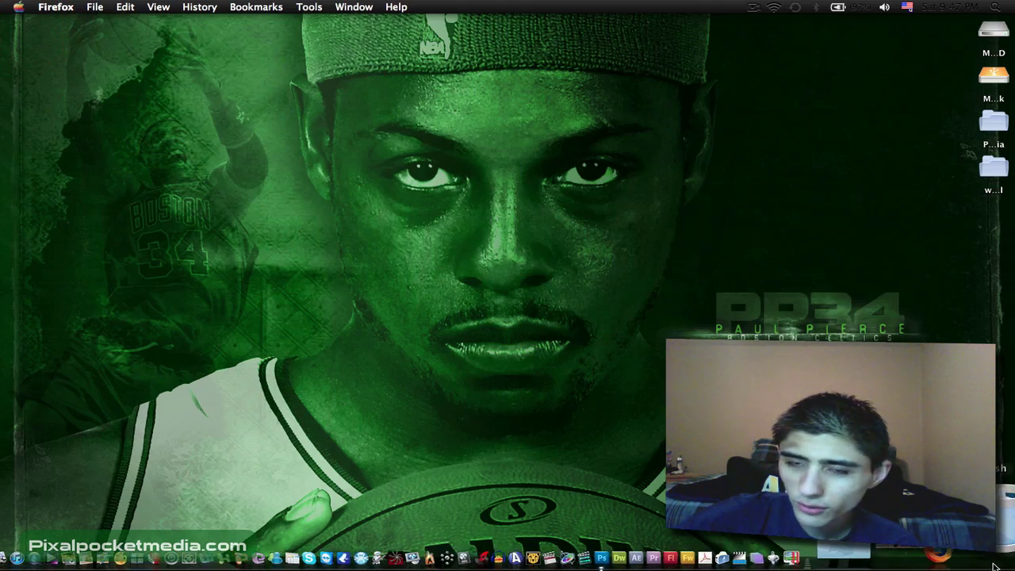
pyautogui.click(977, 560)
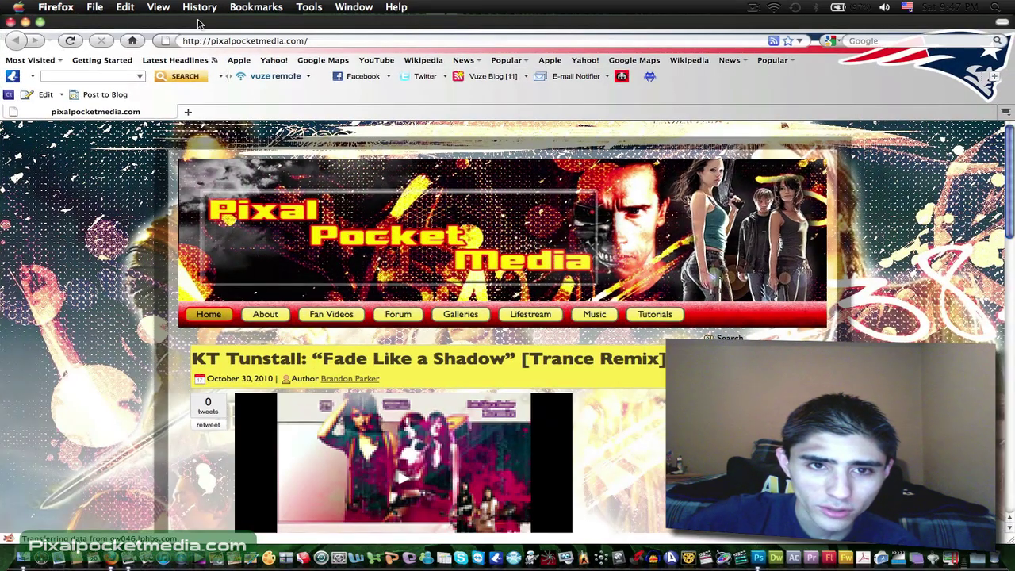
# Go to the Mastersun88 YouTube channel page in the browser to view its banner
pyautogui.click(314, 43)
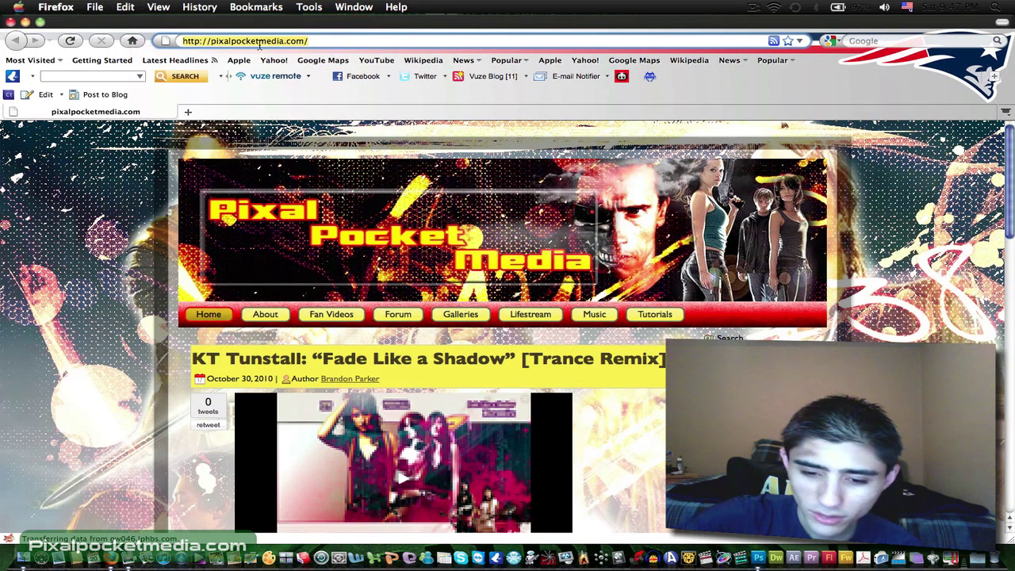
pyautogui.press('BackSpace')
pyautogui.write('y')
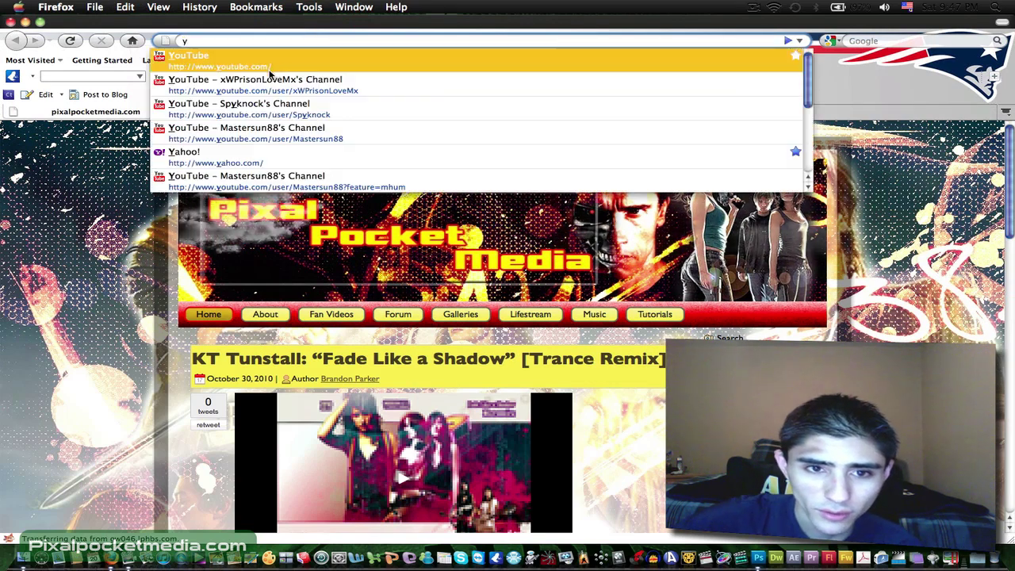
pyautogui.click(288, 138)
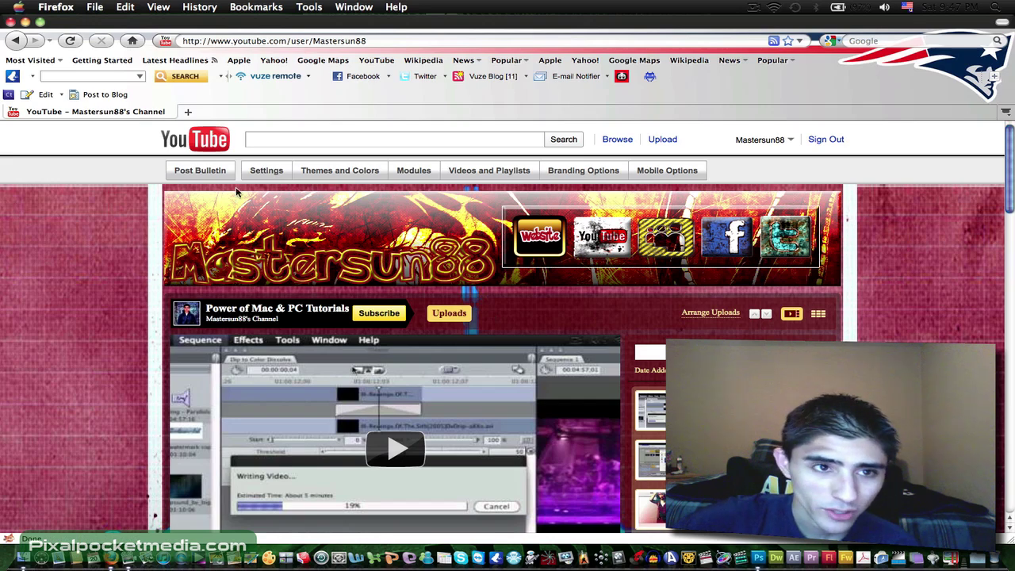
# Switch to Photoshop and create a new 1024 x 768 pixel RGB document at 72 pixels/inch with a white background
pyautogui.click(25, 22)
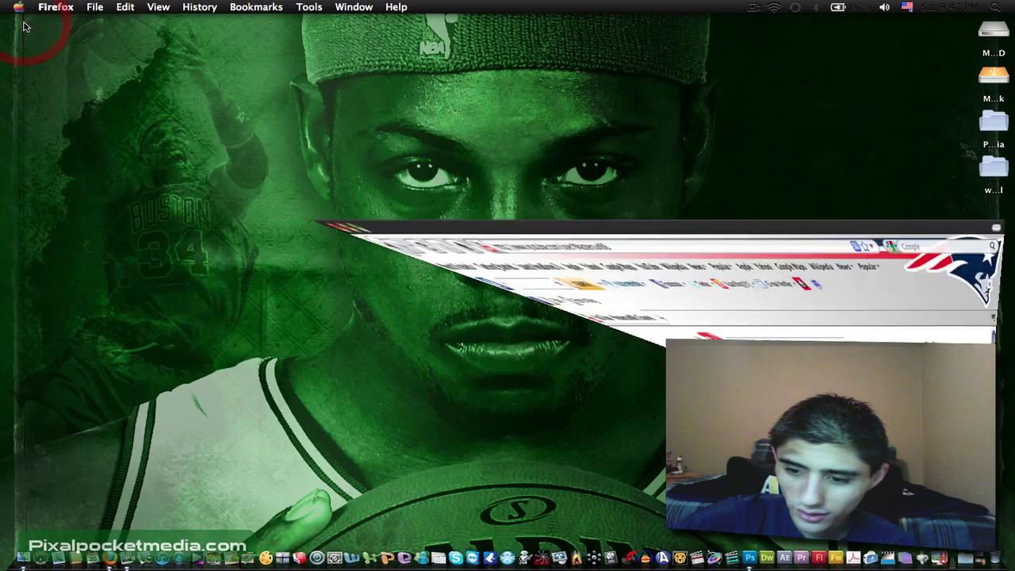
pyautogui.click(746, 557)
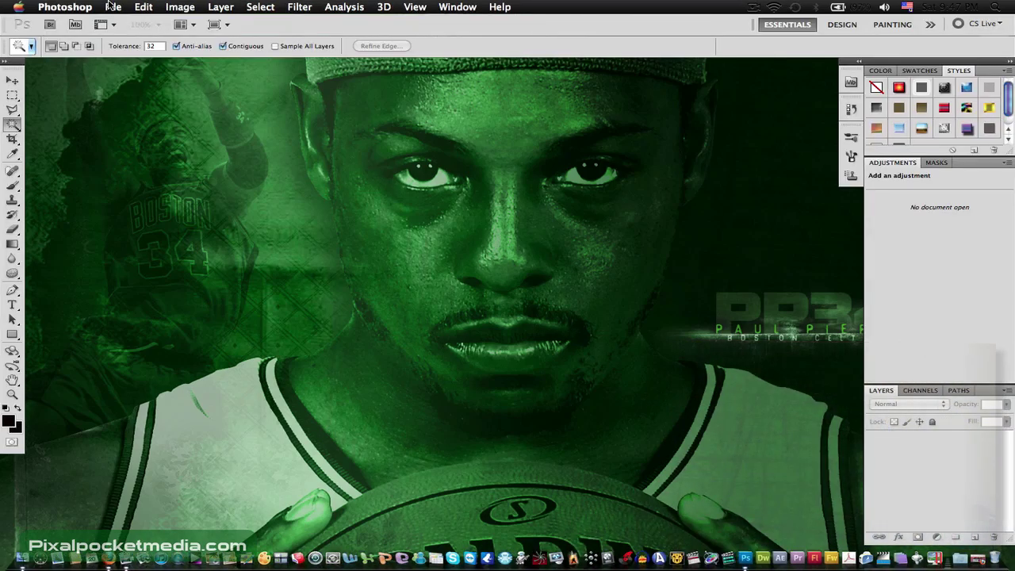
pyautogui.click(112, 7)
pyautogui.click(119, 19)
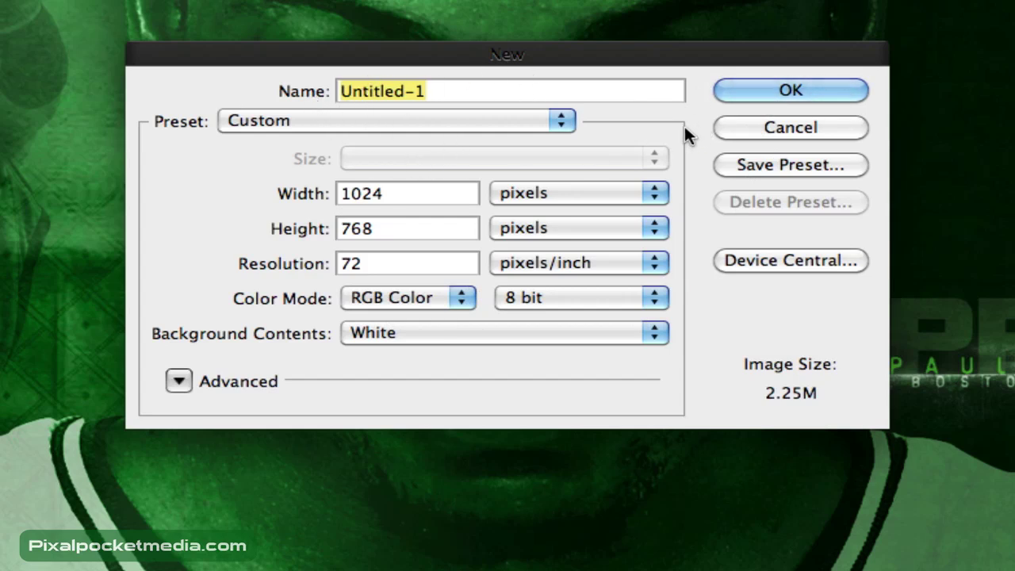
pyautogui.click(793, 88)
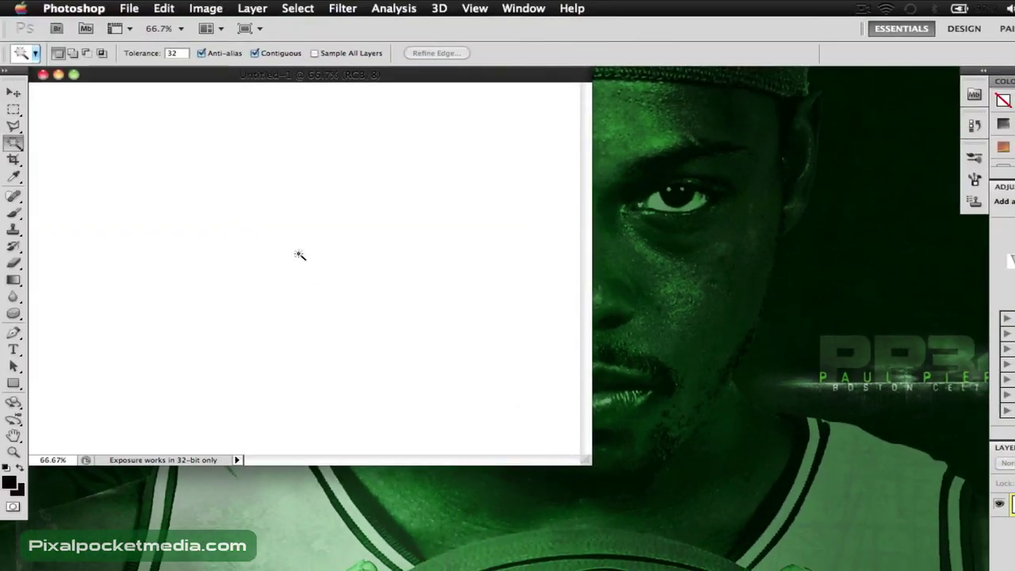
# Set the image width to 960 pixels in the Image Size settings
pyautogui.click(205, 8)
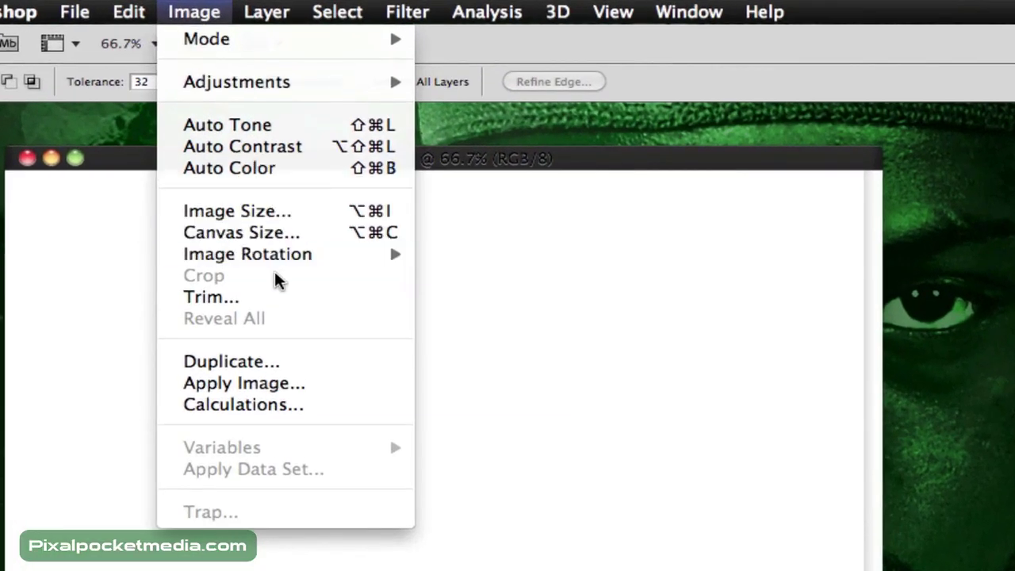
pyautogui.click(238, 211)
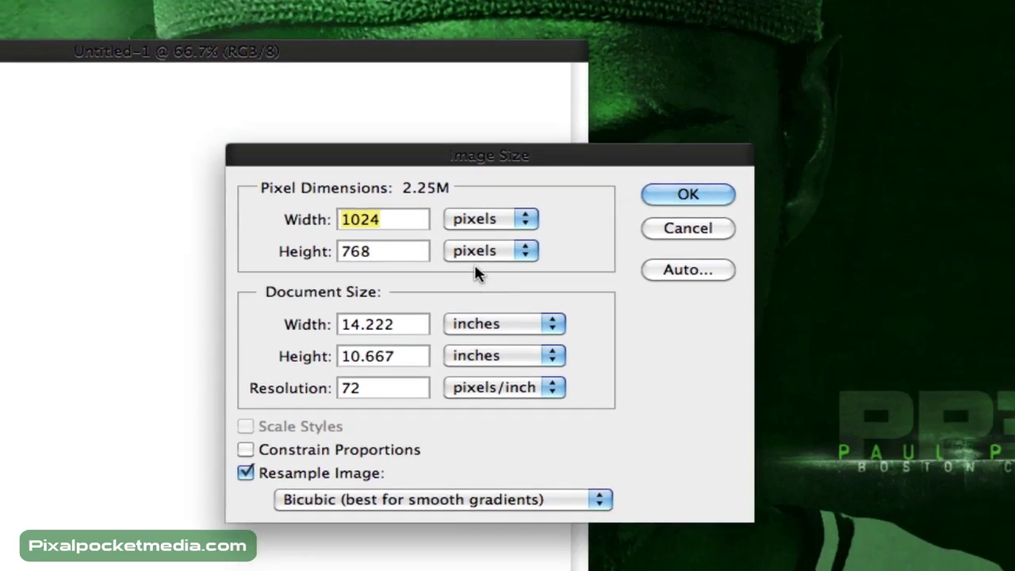
pyautogui.click(412, 219)
pyautogui.press('BackSpace')
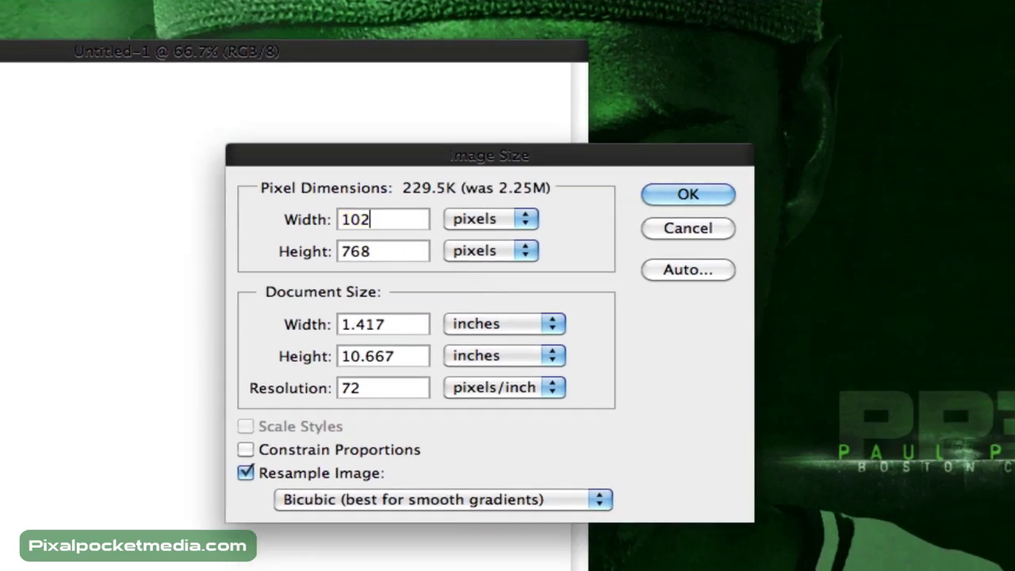
pyautogui.press('BackSpace')
pyautogui.press('BackSpace')
pyautogui.press('BackSpace')
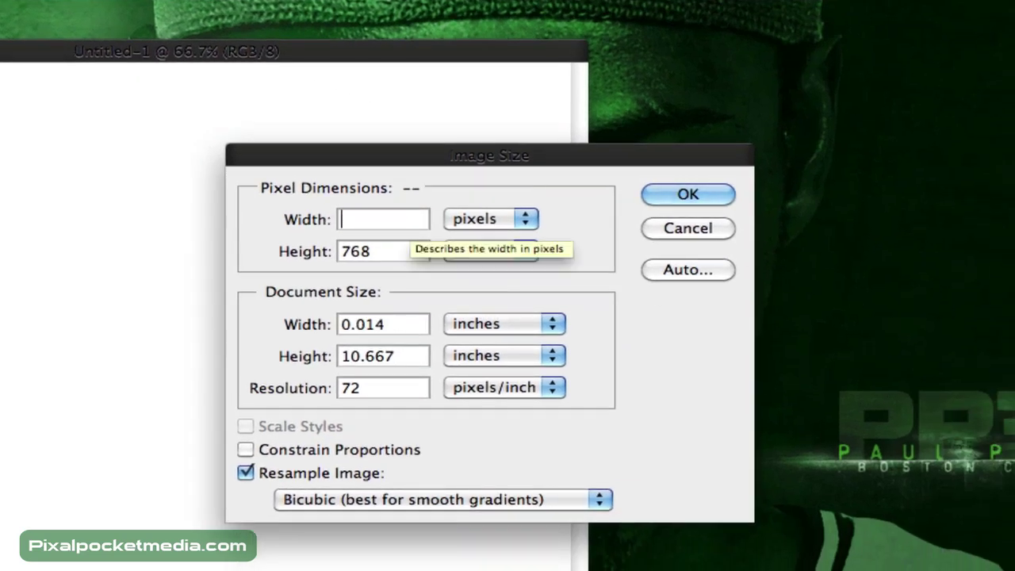
pyautogui.write('96')
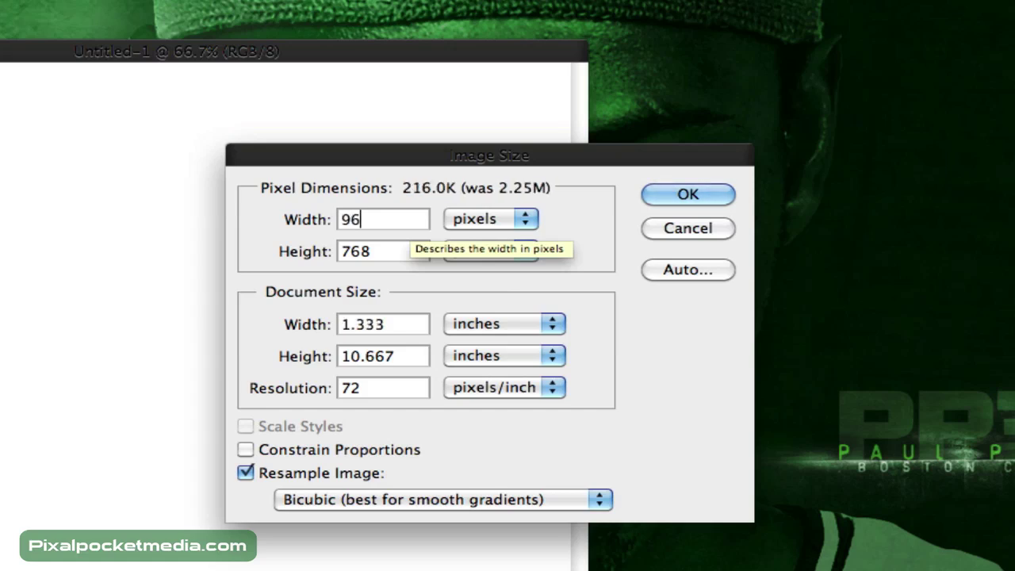
pyautogui.write('0')
# Set the image height to 150 pixels and apply the new image size
pyautogui.click(396, 252)
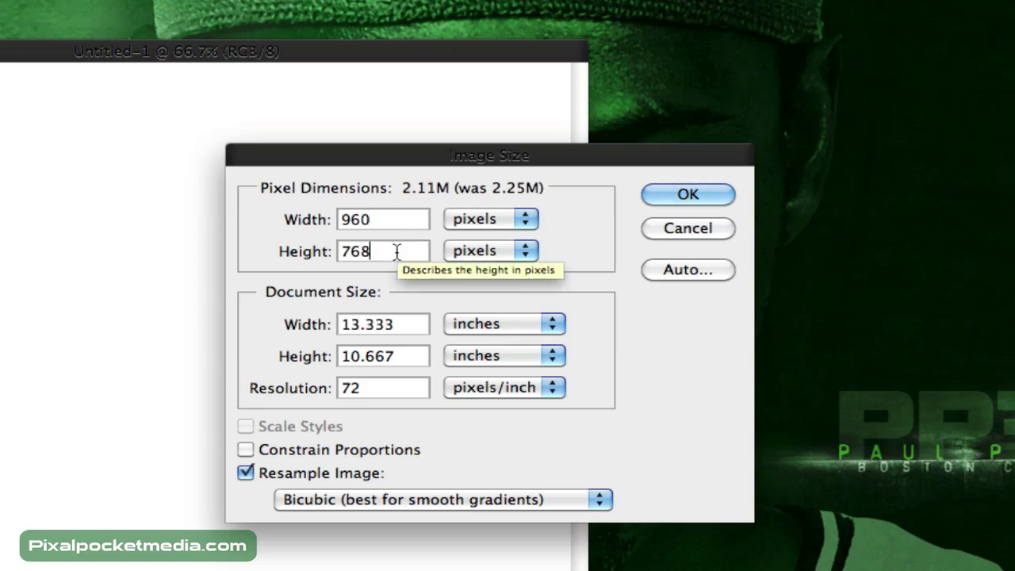
pyautogui.press('BackSpace')
pyautogui.press('BackSpace')
pyautogui.press('BackSpace')
pyautogui.write('1')
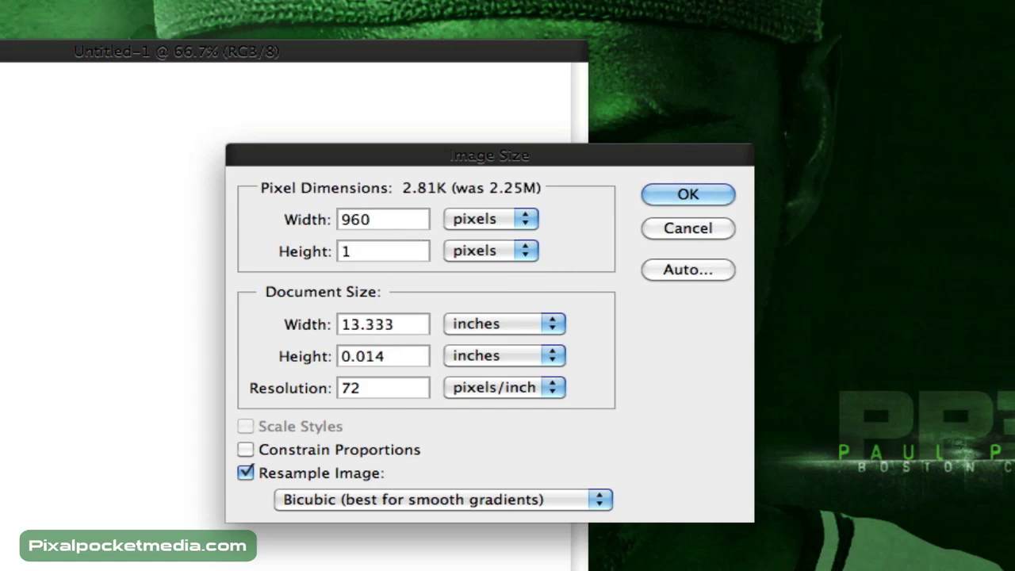
pyautogui.write('50')
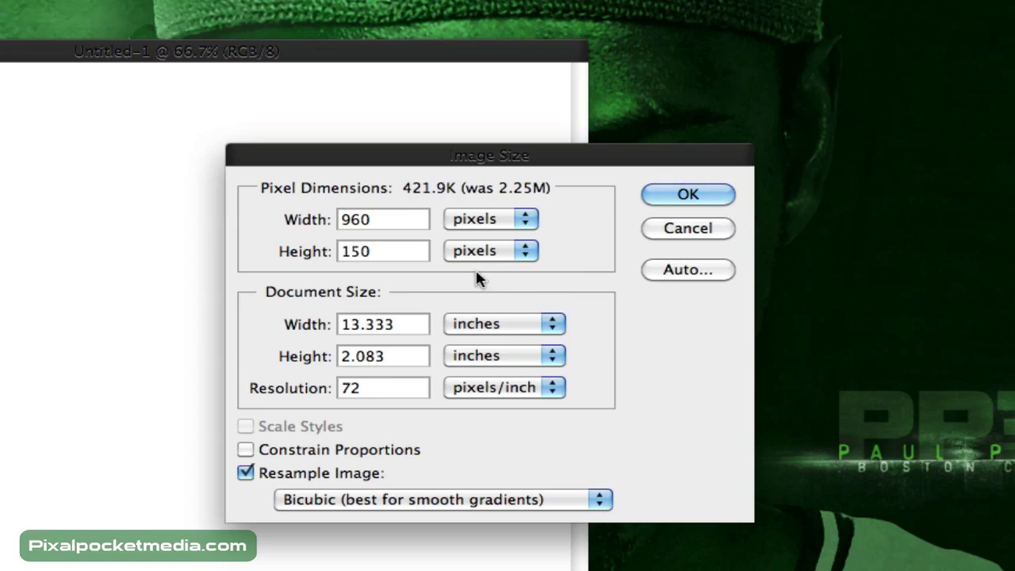
pyautogui.click(670, 196)
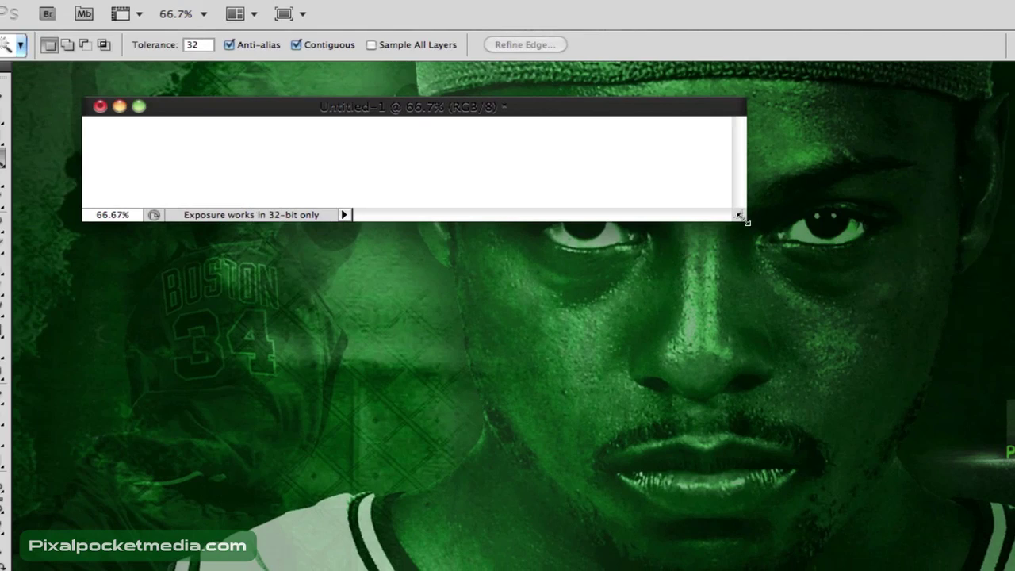
# Enlarge the document window and set the zoom to 100% so the whole canvas fits inside it
pyautogui.moveTo(743, 219); pyautogui.dragTo(1013, 426)
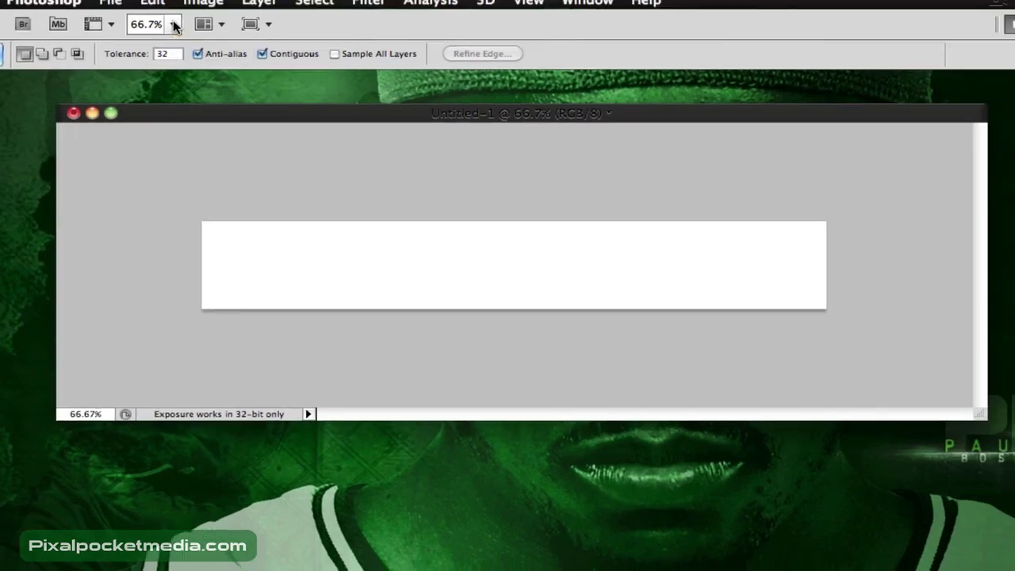
pyautogui.click(203, 13)
pyautogui.click(141, 83)
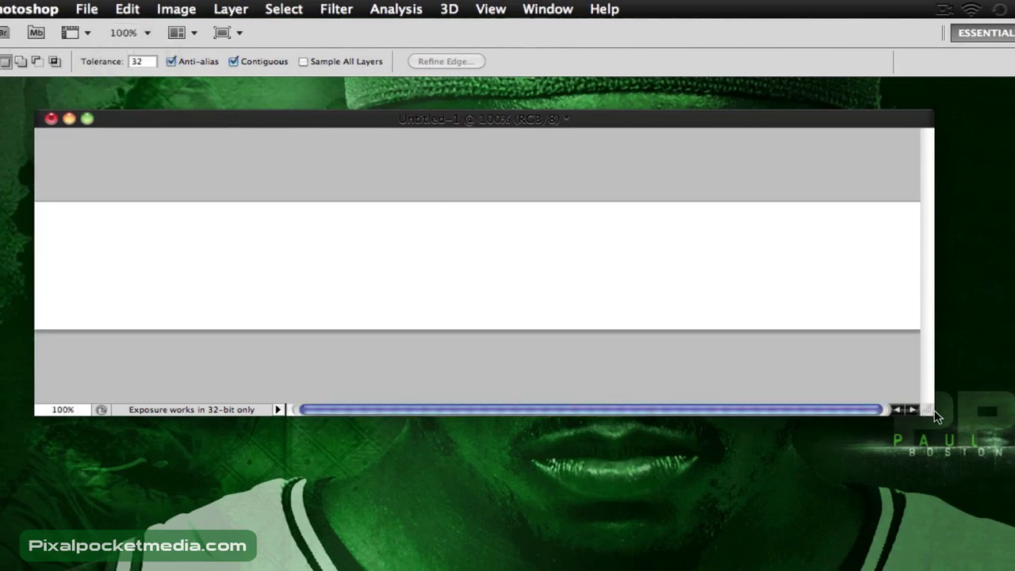
pyautogui.moveTo(955, 429); pyautogui.dragTo(1012, 486)
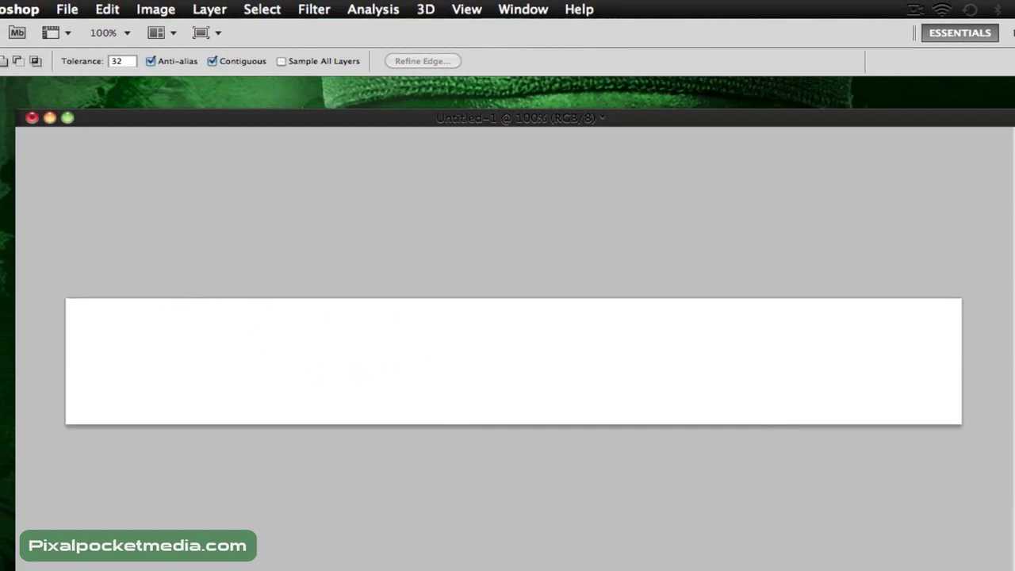
# Start opening a file and navigate through Pictures and Other Pictures to the "Textures & backgrounds for sony vegas, final cut, or Photoshop" folder
pyautogui.click(67, 9)
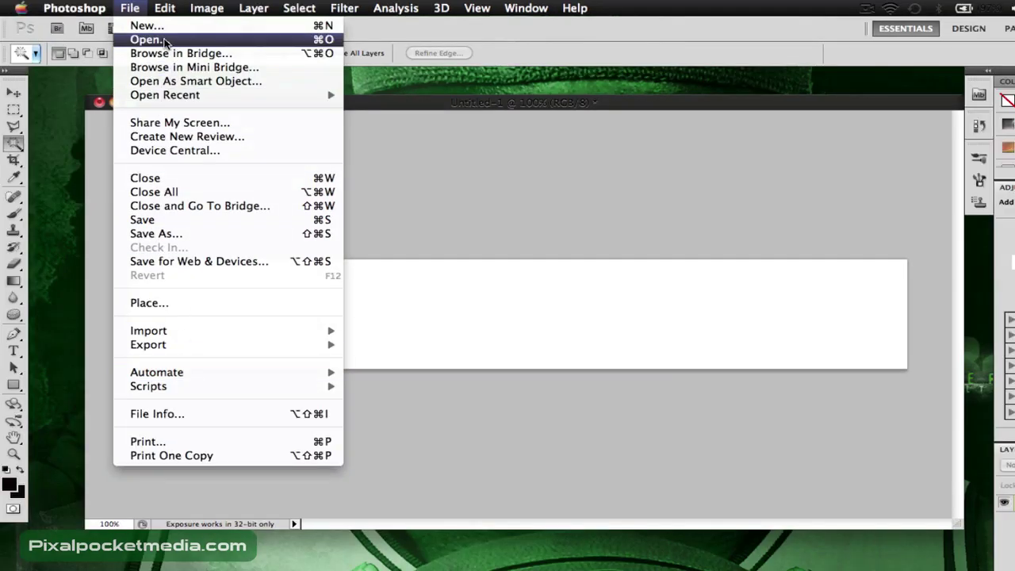
pyautogui.click(164, 38)
pyautogui.click(522, 101)
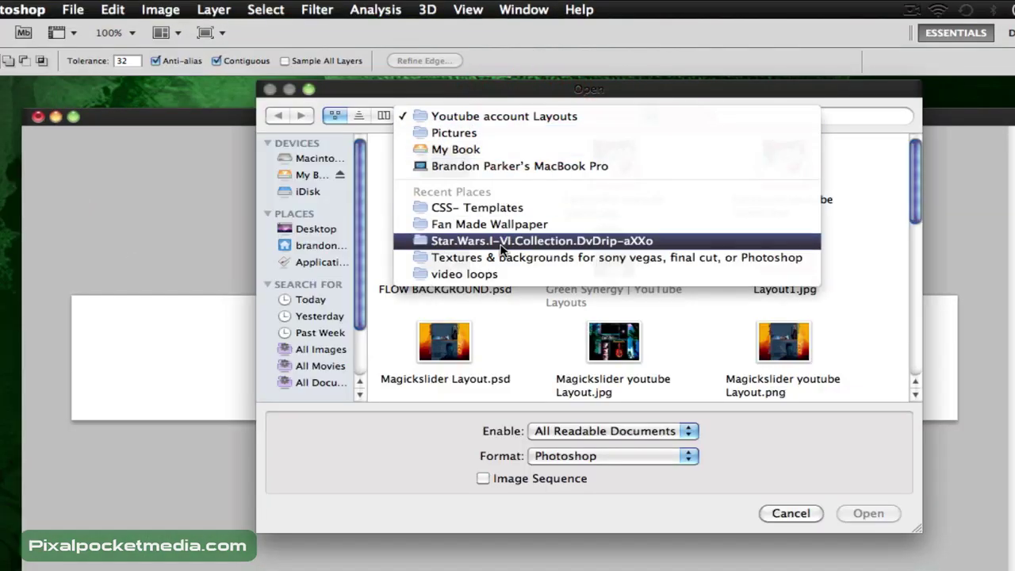
pyautogui.click(458, 134)
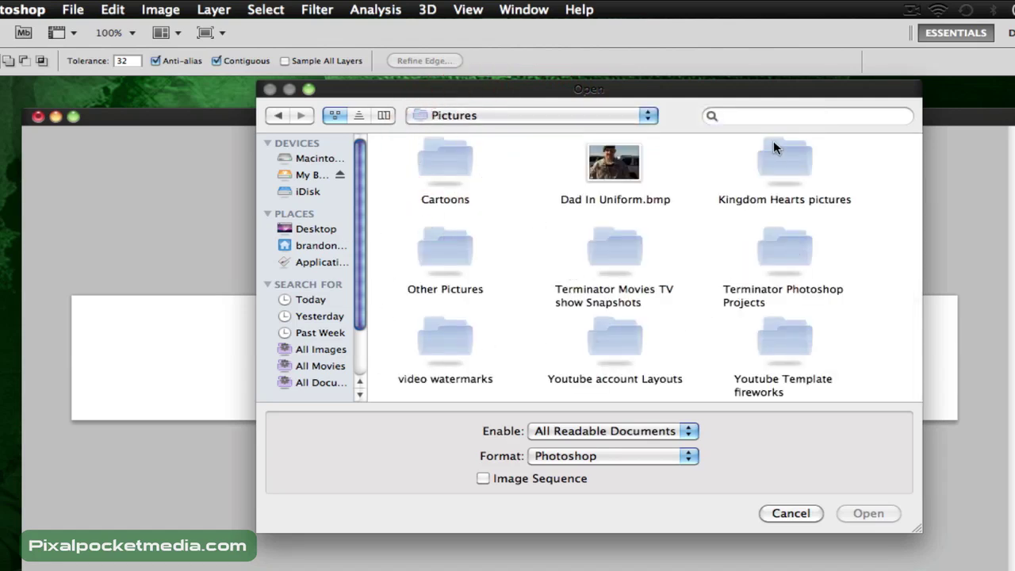
pyautogui.doubleClick(446, 244)
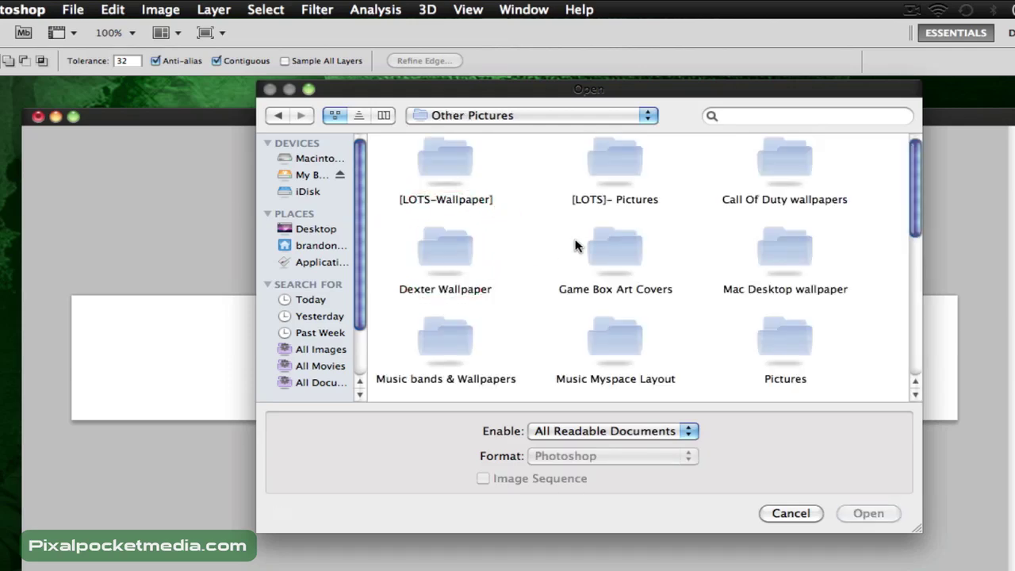
pyautogui.click(774, 260)
pyautogui.scroll(-15, 711, 276)
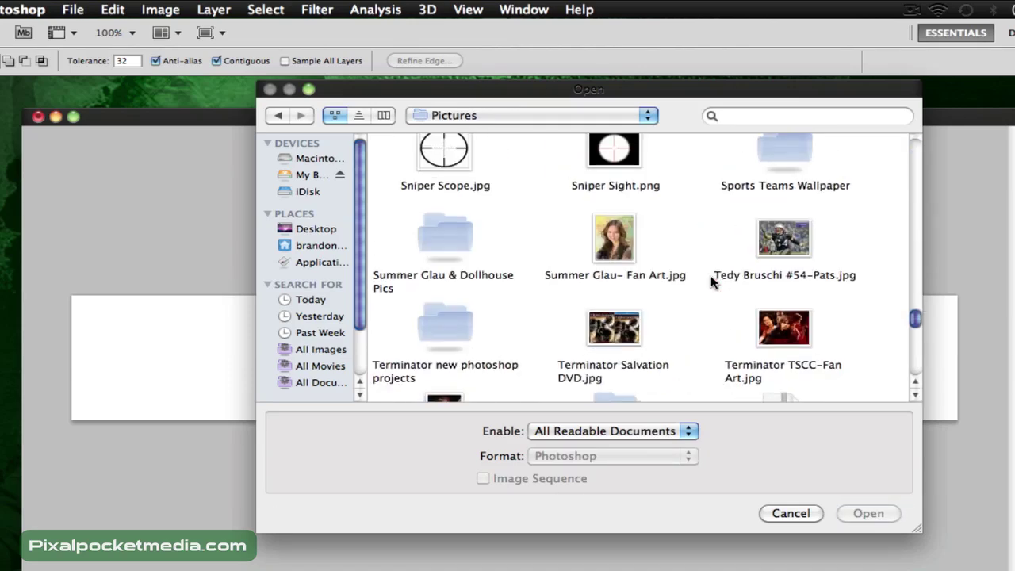
pyautogui.scroll(-2, 710, 275)
pyautogui.doubleClick(612, 316)
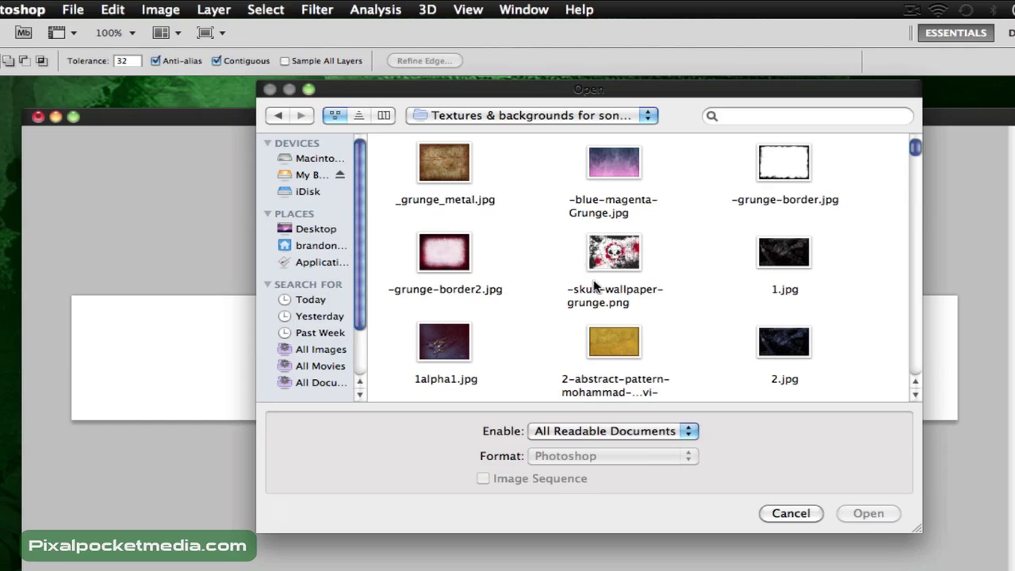
# Browse the textures folder and open the image "Green Red Yellow Texture.jpg"
pyautogui.scroll(-5, 710, 287)
pyautogui.scroll(-12, 710, 287)
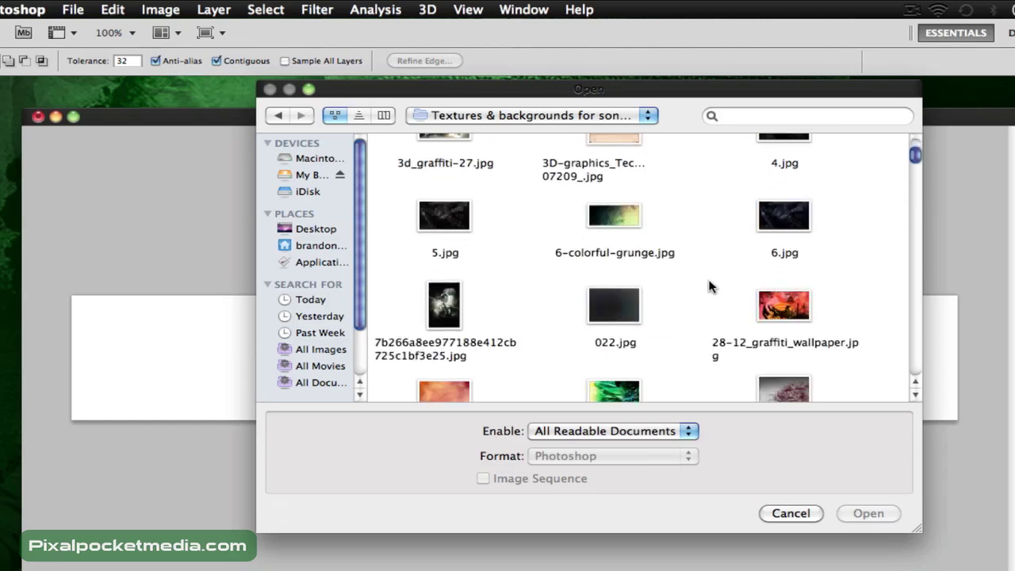
pyautogui.scroll(-15, 709, 288)
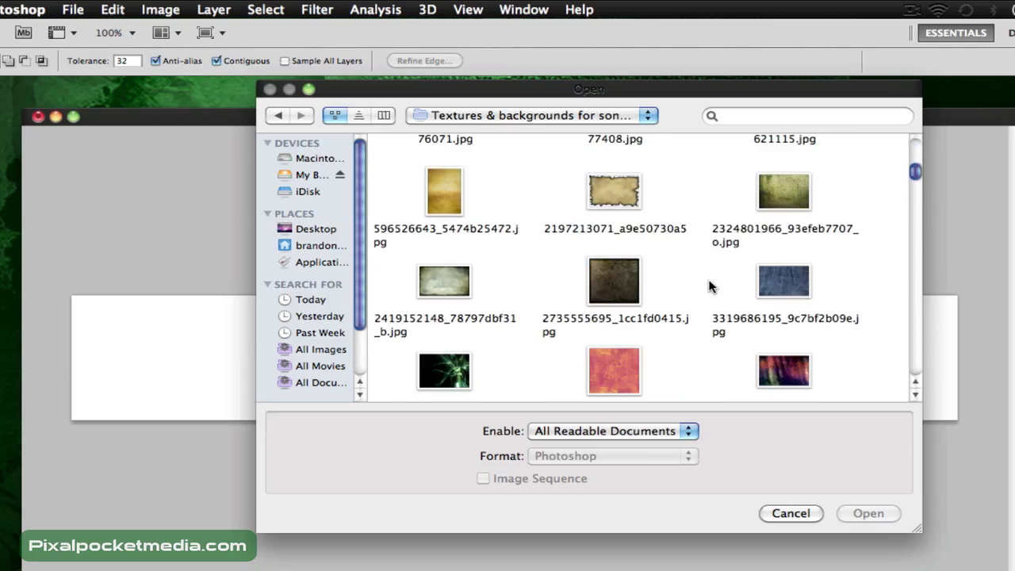
pyautogui.scroll(-15, 710, 288)
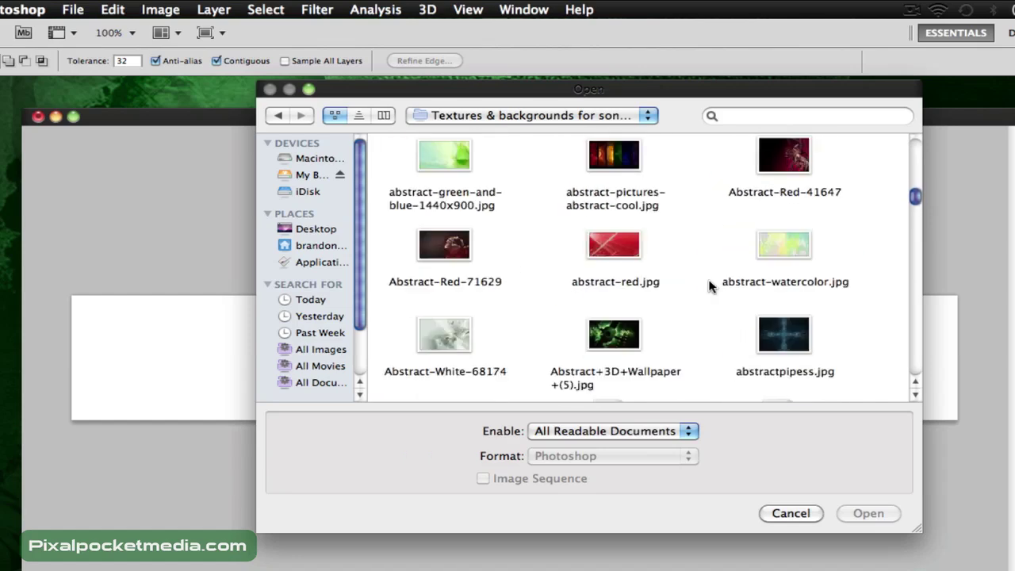
pyautogui.scroll(-15, 710, 287)
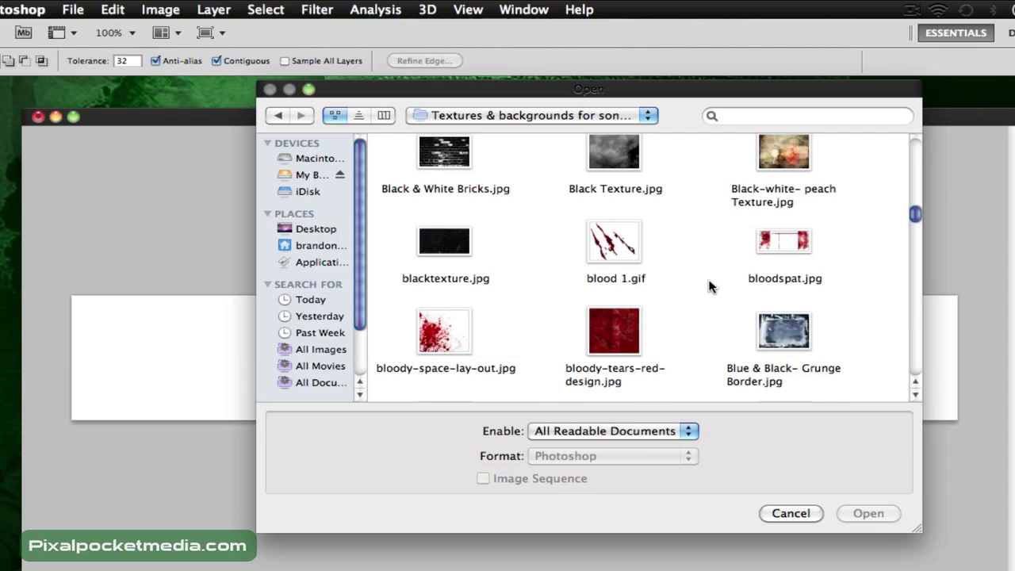
pyautogui.scroll(-5, 710, 288)
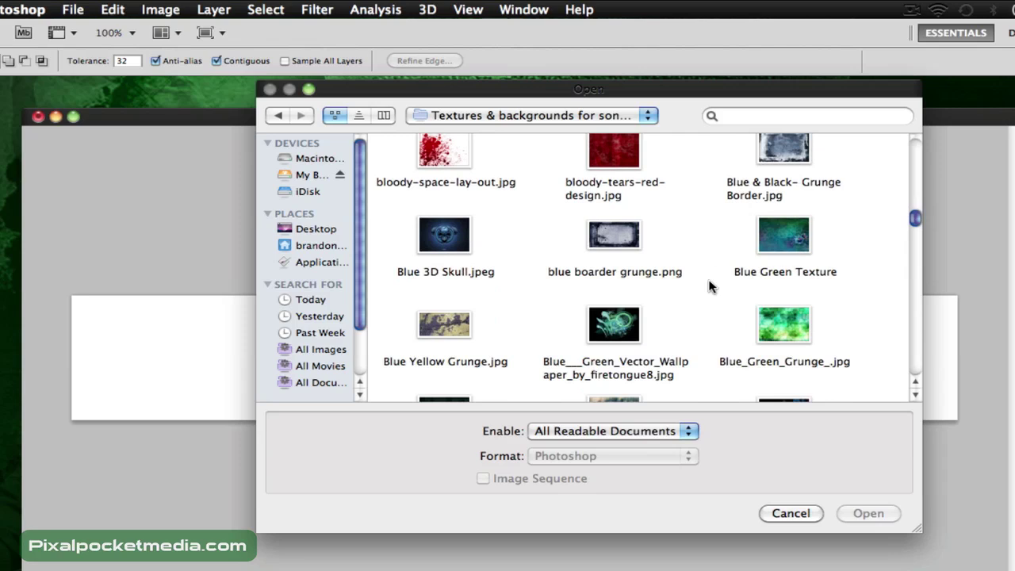
pyautogui.scroll(-5, 710, 287)
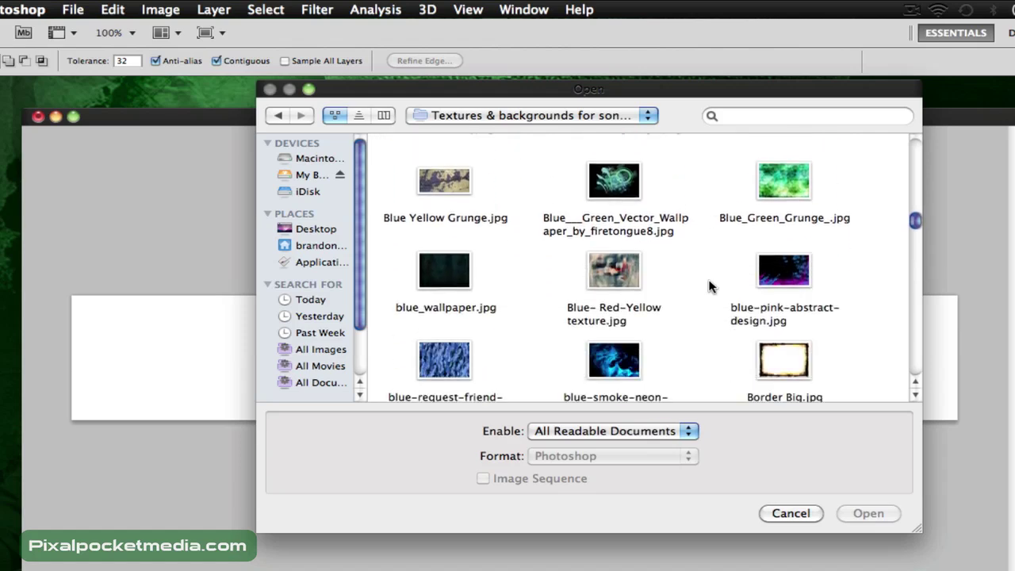
pyautogui.scroll(-5, 710, 287)
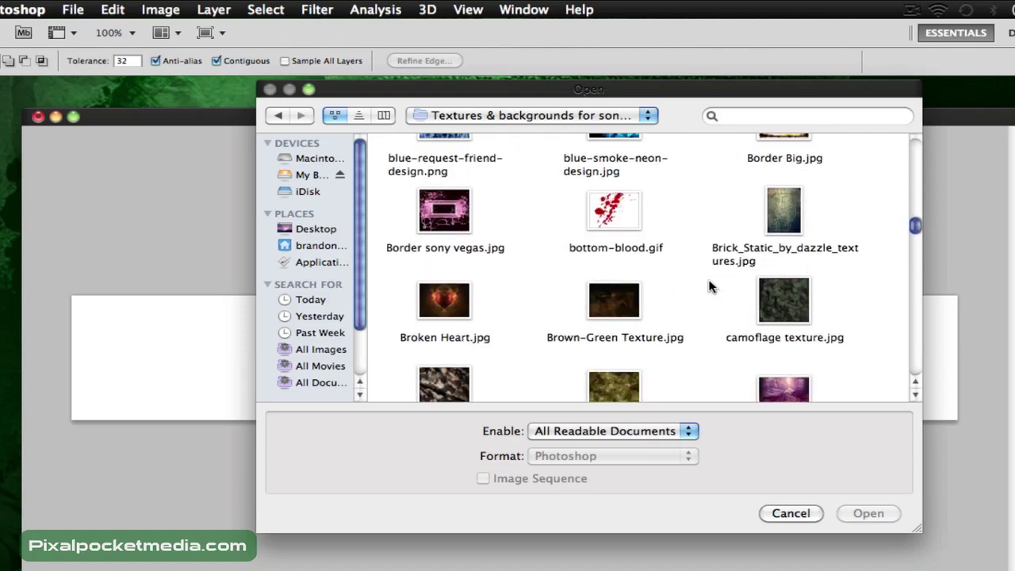
pyautogui.scroll(-8, 710, 287)
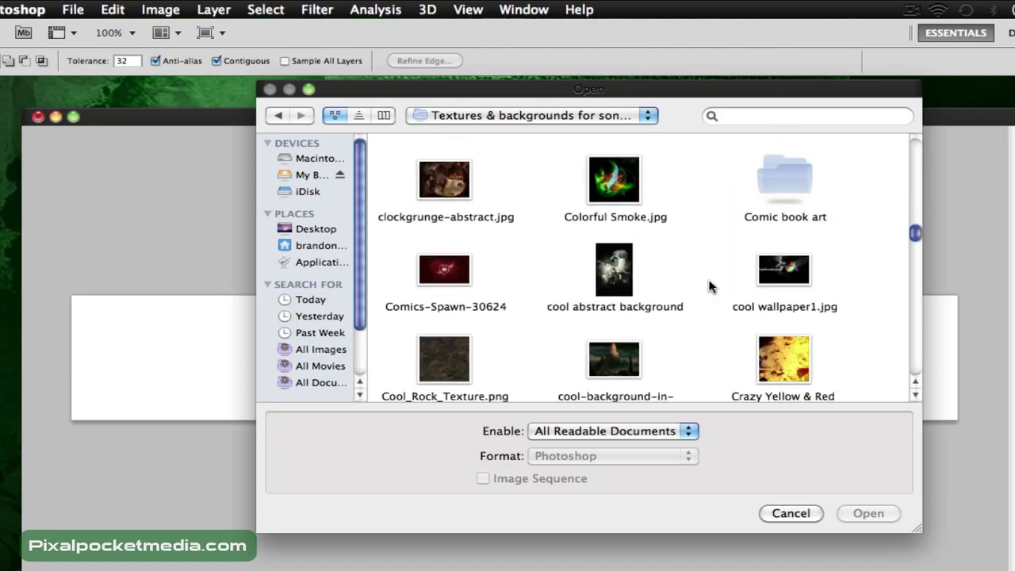
pyautogui.scroll(-9, 710, 287)
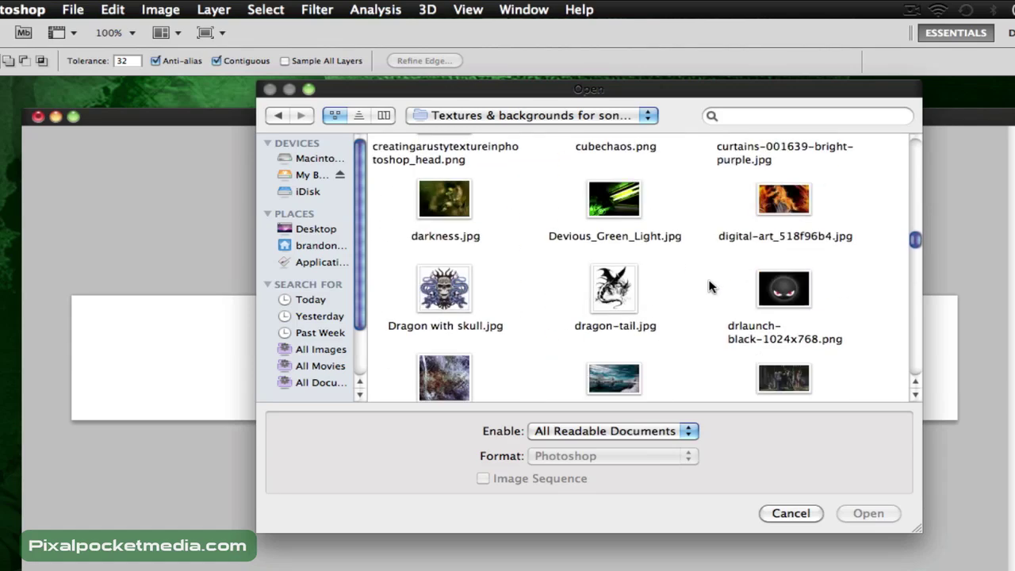
pyautogui.scroll(-7, 710, 287)
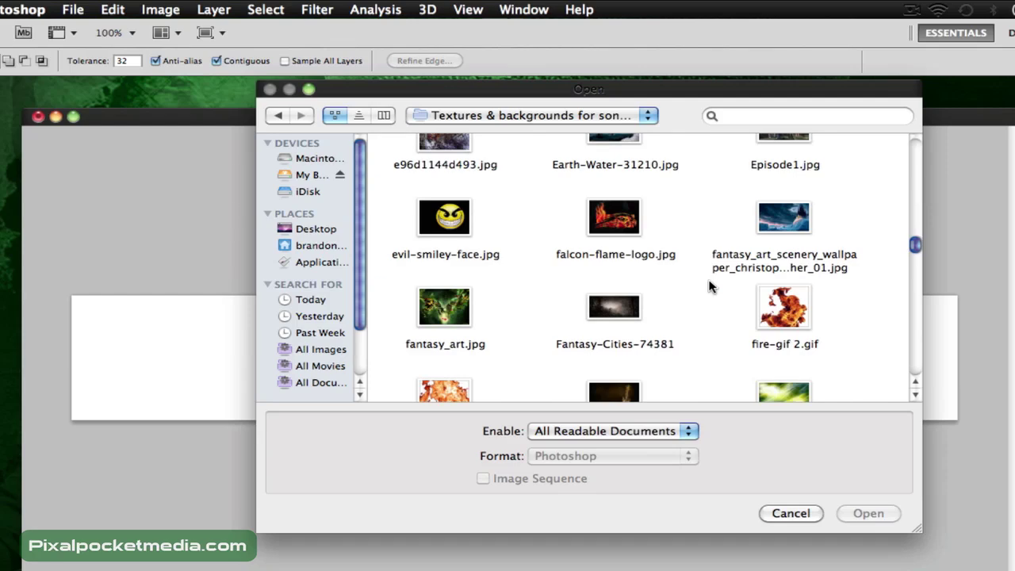
pyautogui.scroll(-14, 710, 287)
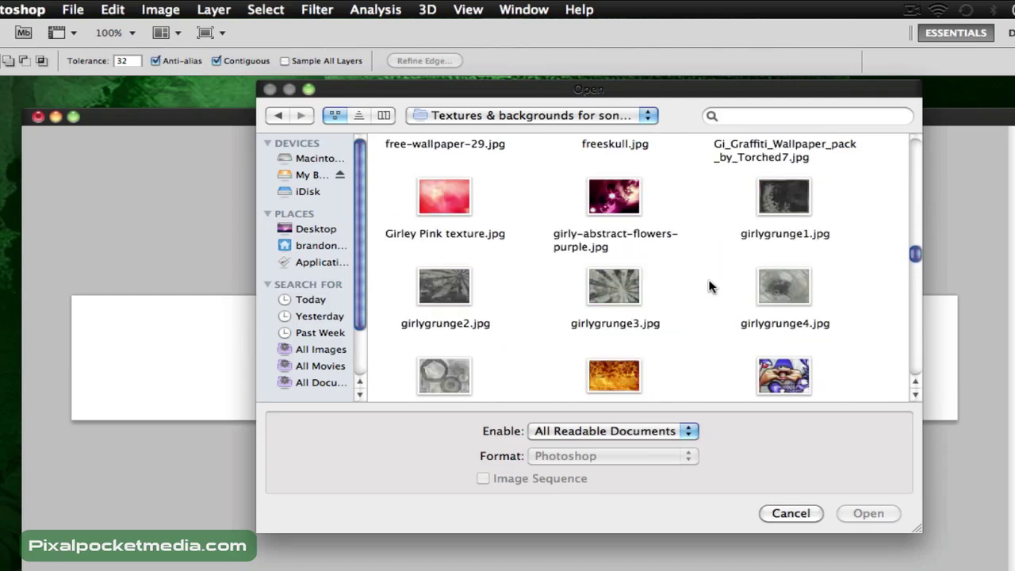
pyautogui.scroll(-12, 710, 287)
pyautogui.scroll(1, 710, 287)
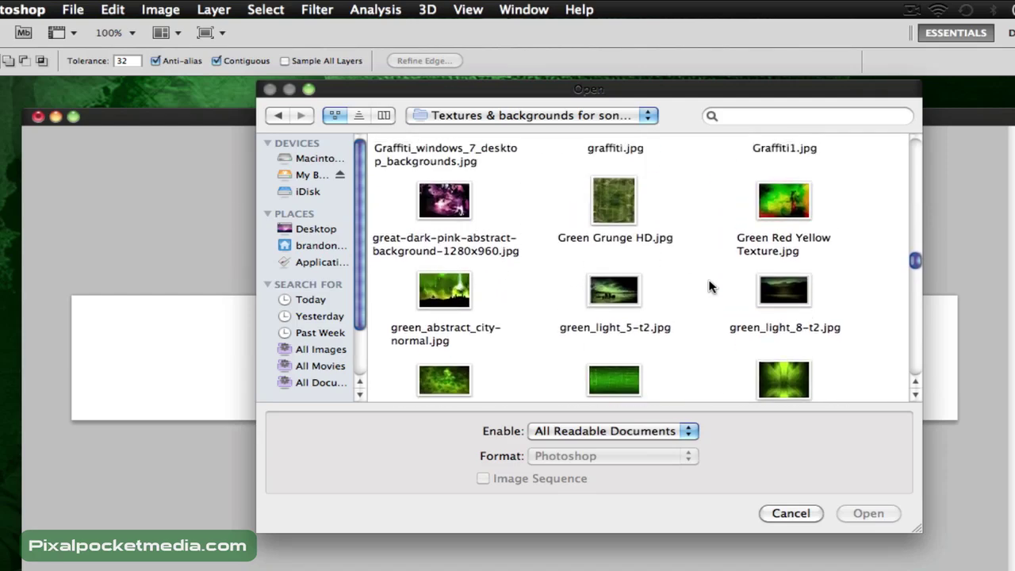
pyautogui.scroll(-2, 709, 287)
pyautogui.scroll(4, 710, 287)
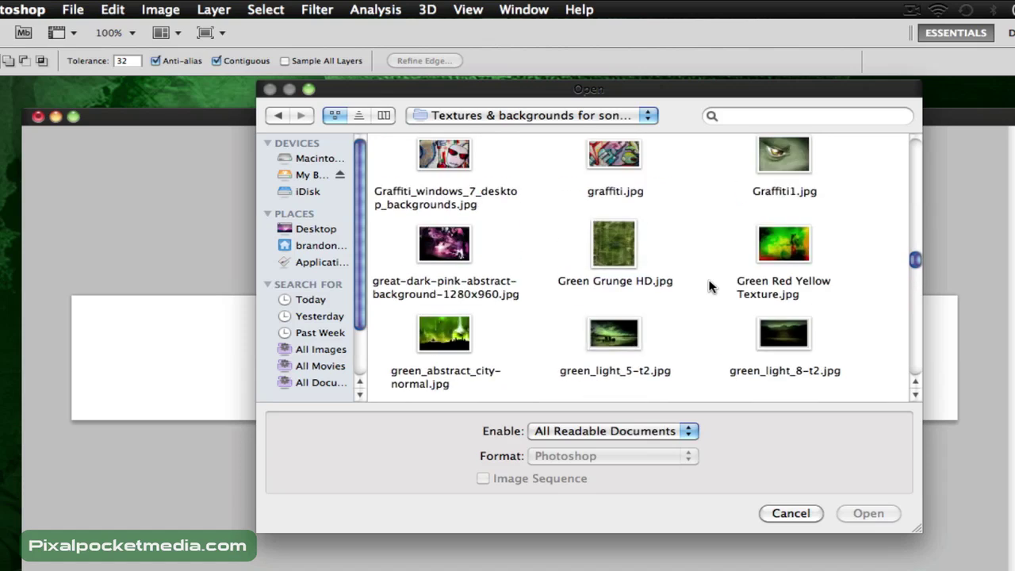
pyautogui.click(763, 246)
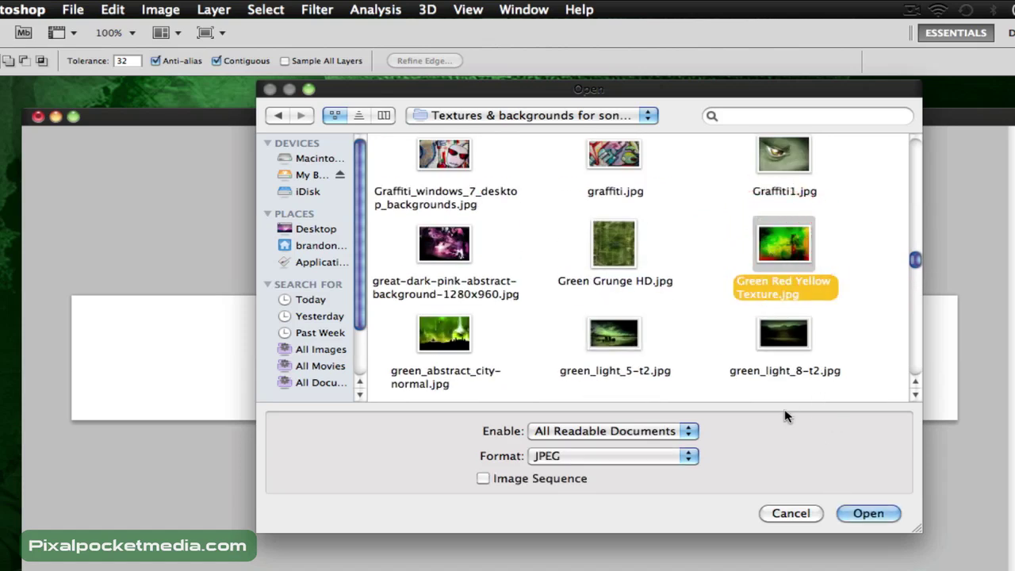
pyautogui.click(868, 513)
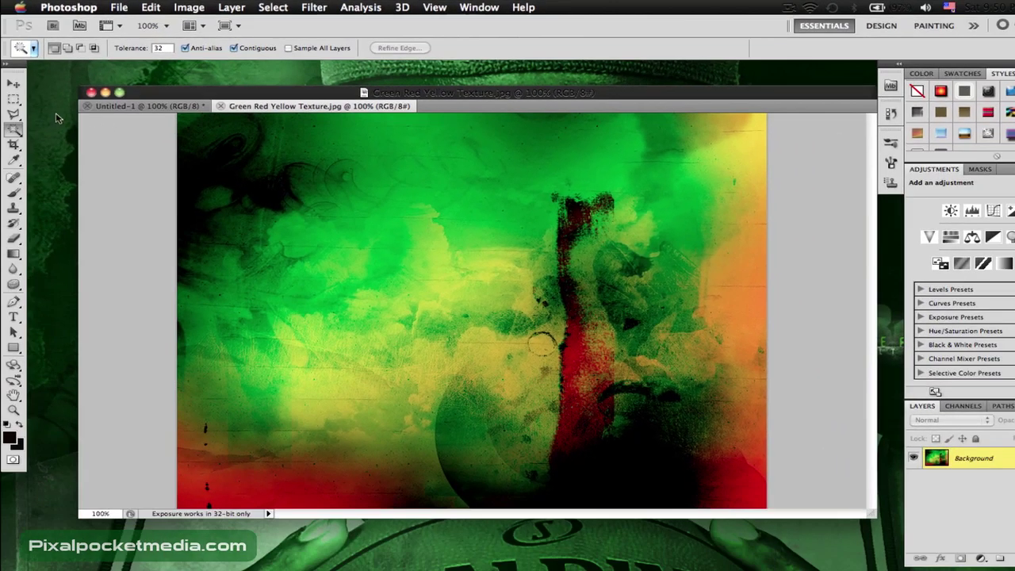
# Separate the texture image into its own window and place it with the Move tool over the Untitled-1 banner canvas as a layer
pyautogui.press('v')
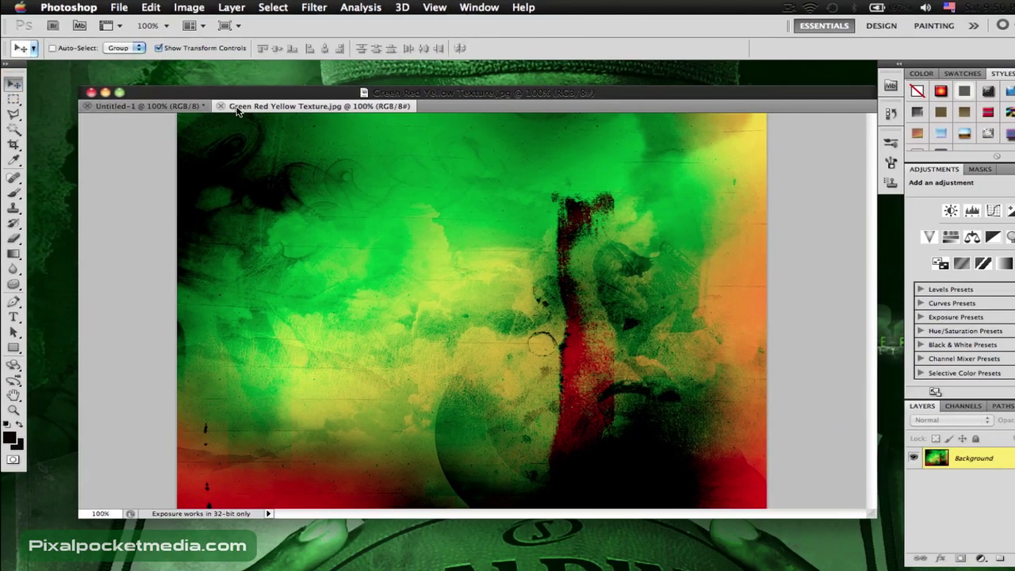
pyautogui.moveTo(238, 108); pyautogui.dragTo(545, 232)
pyautogui.moveTo(400, 218); pyautogui.dragTo(147, 280)
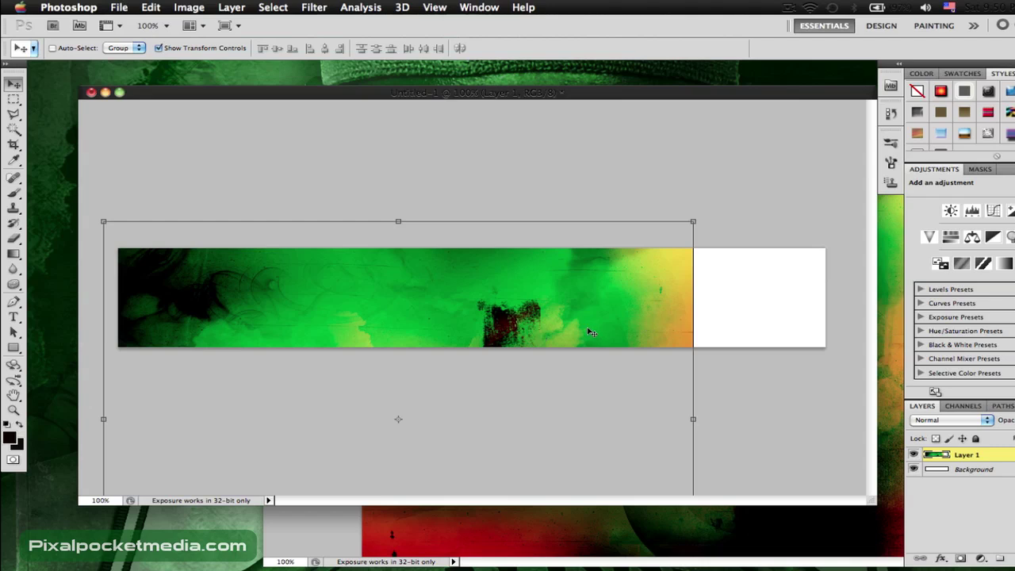
# Stretch the texture layer horizontally to 122.5% so it reaches the banner's right edge, and commit the transform
pyautogui.moveTo(694, 418); pyautogui.dragTo(827, 407)
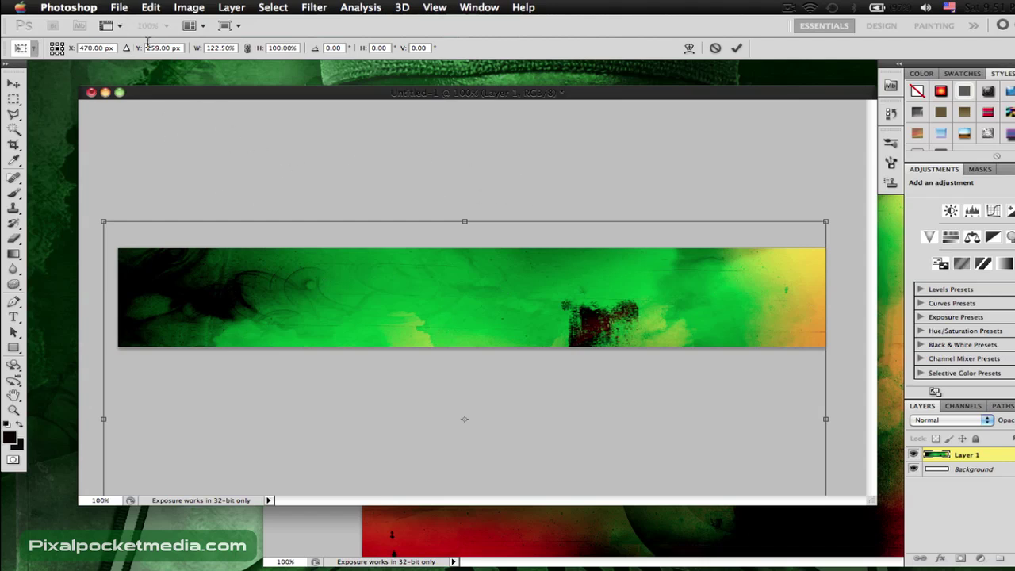
pyautogui.click(208, 8)
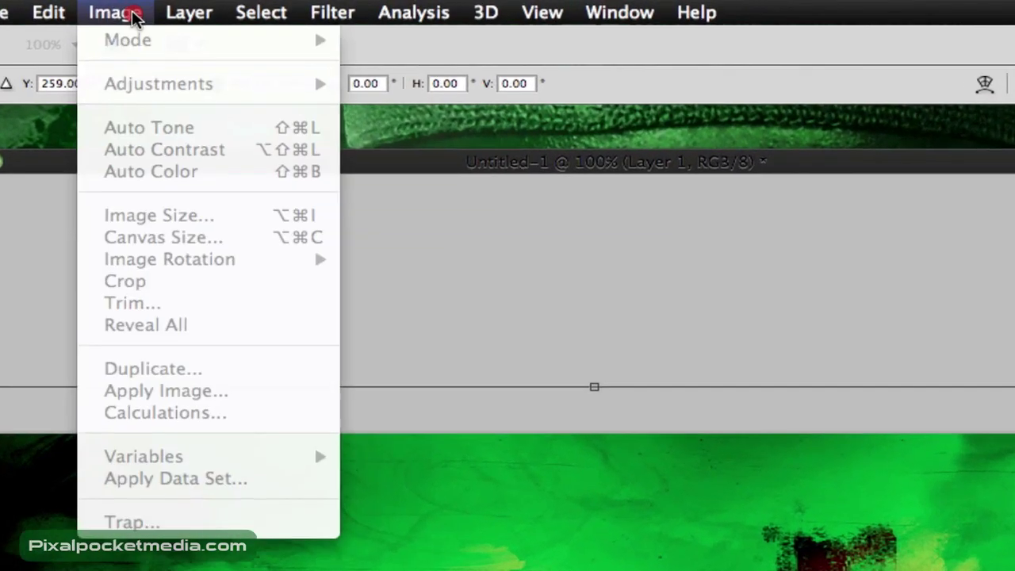
pyautogui.click(198, 10)
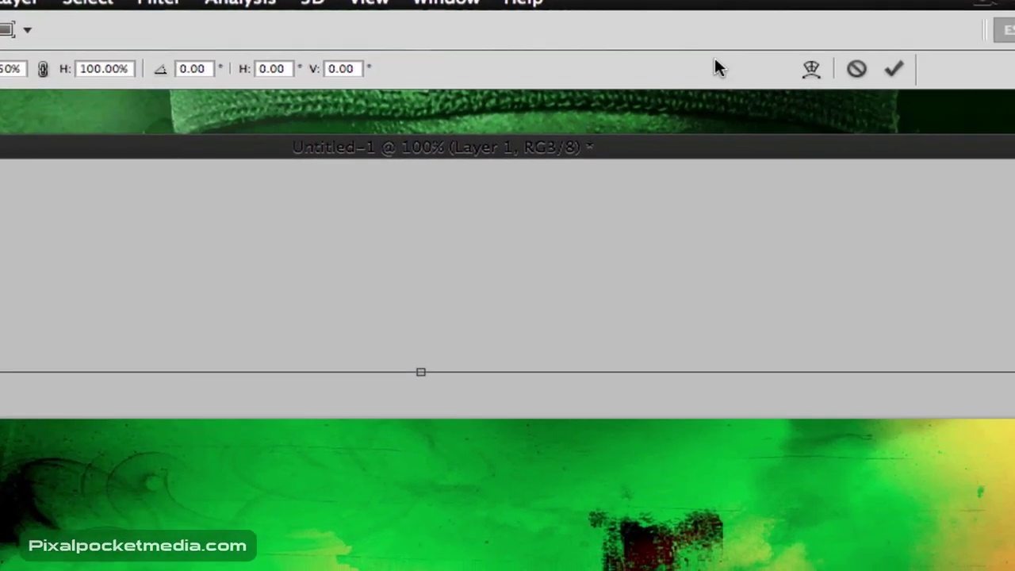
pyautogui.click(844, 65)
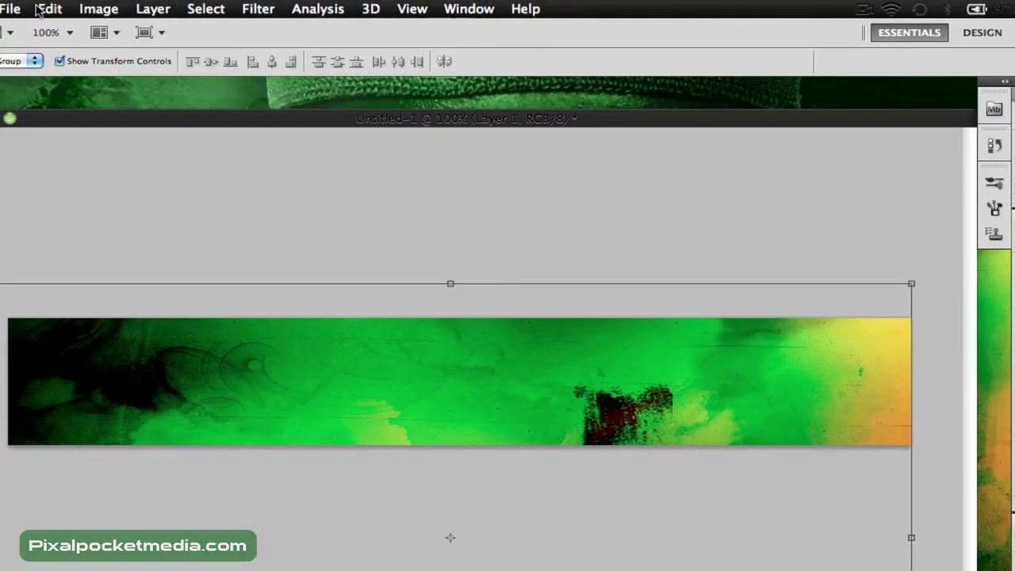
# Start a Color Balance adjustment on the texture layer and set the midtones levels to +100, -91 and +95
pyautogui.click(23, 9)
pyautogui.moveTo(43, 9)
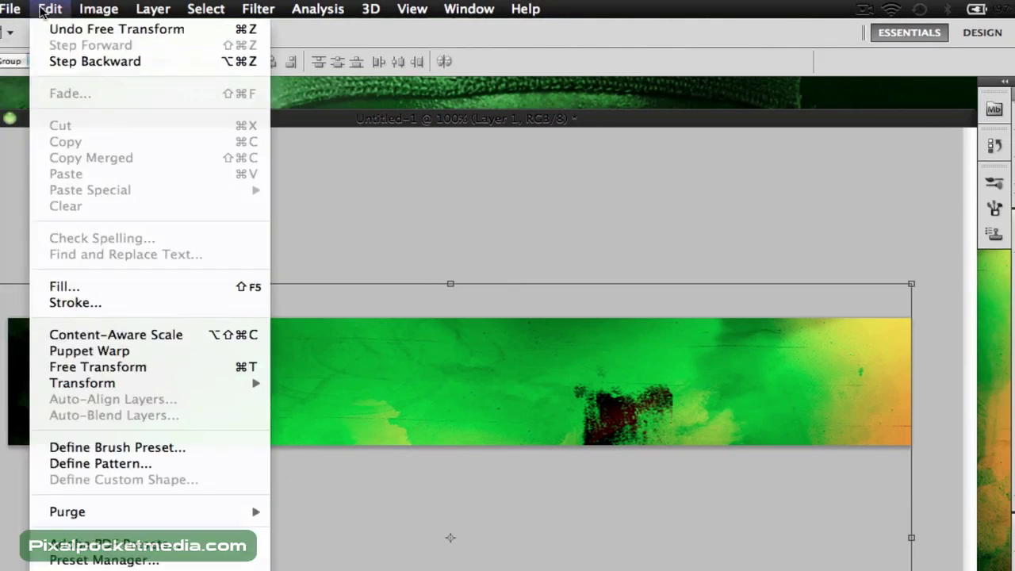
pyautogui.moveTo(99, 9)
pyautogui.moveTo(131, 59)
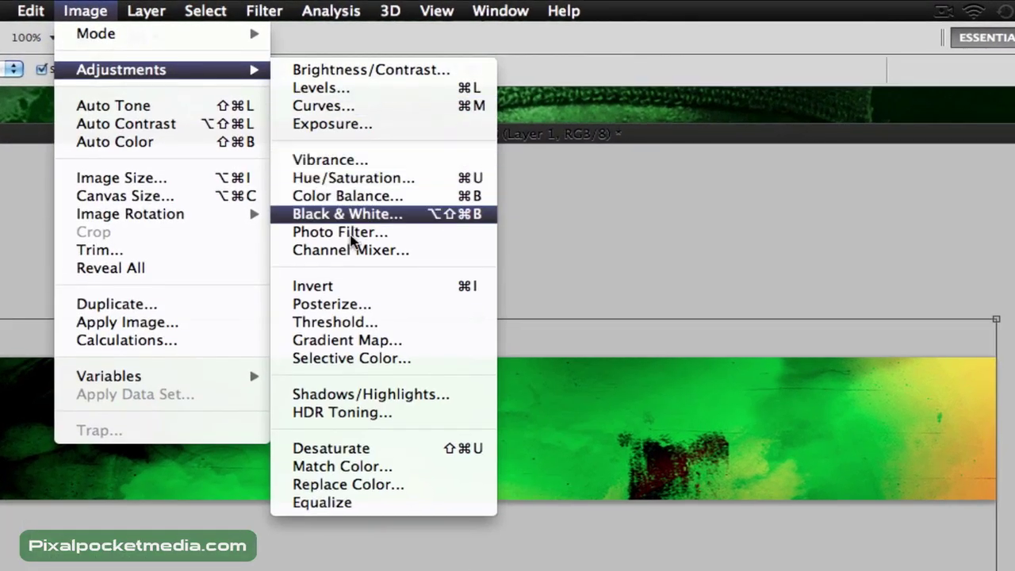
pyautogui.click(385, 195)
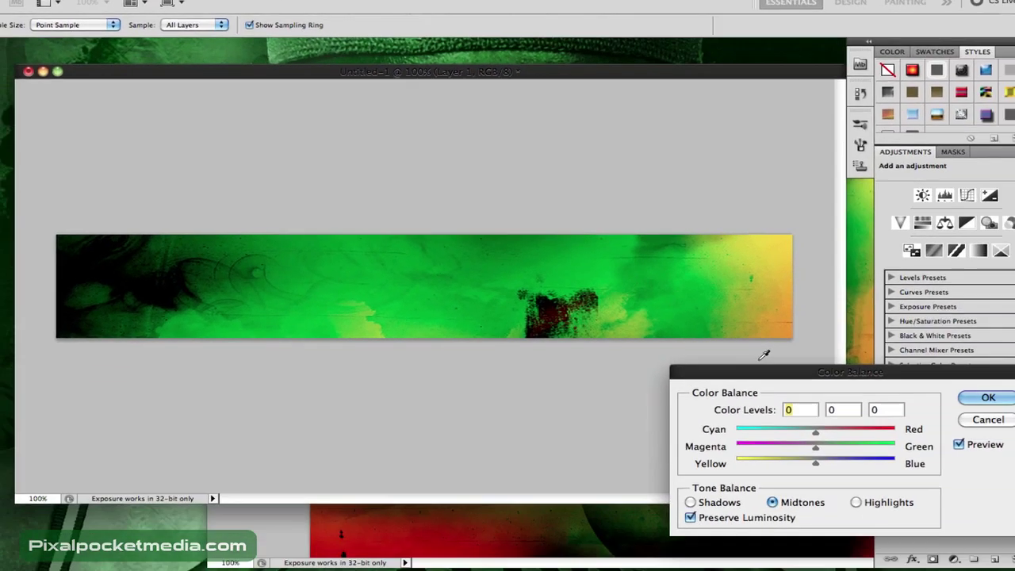
pyautogui.moveTo(820, 468); pyautogui.dragTo(891, 467)
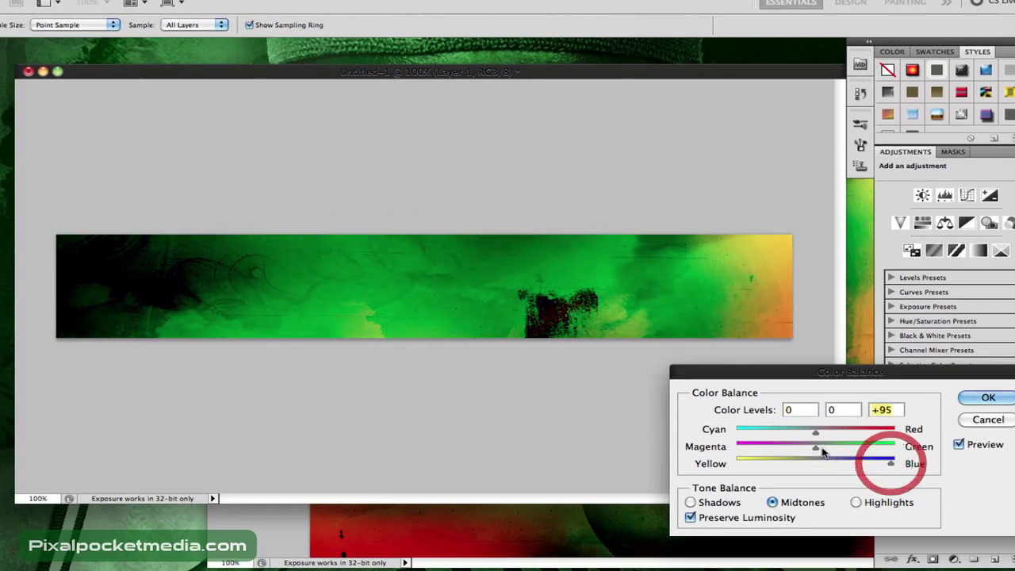
pyautogui.moveTo(815, 447); pyautogui.dragTo(706, 442)
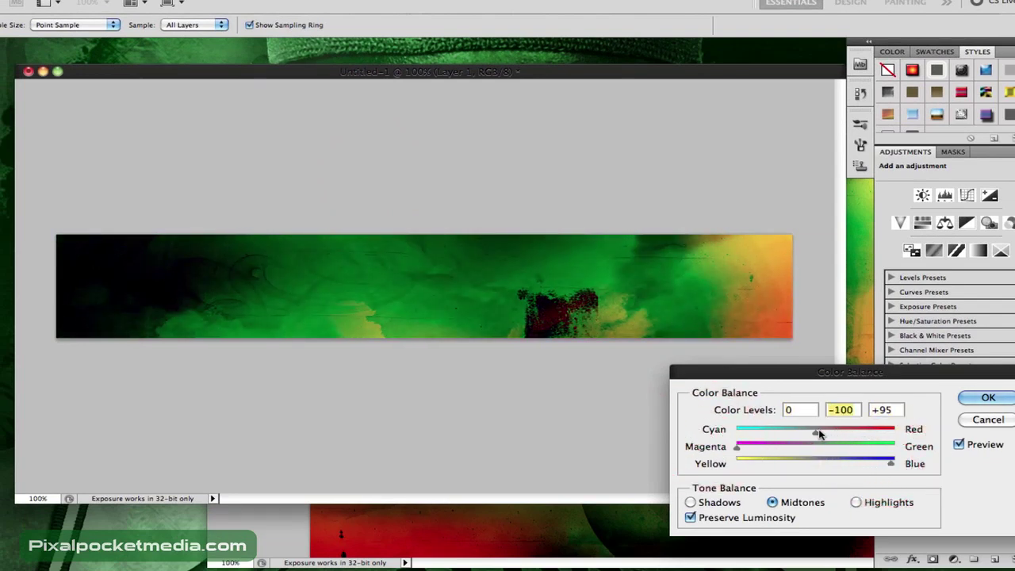
pyautogui.moveTo(820, 431); pyautogui.dragTo(914, 429)
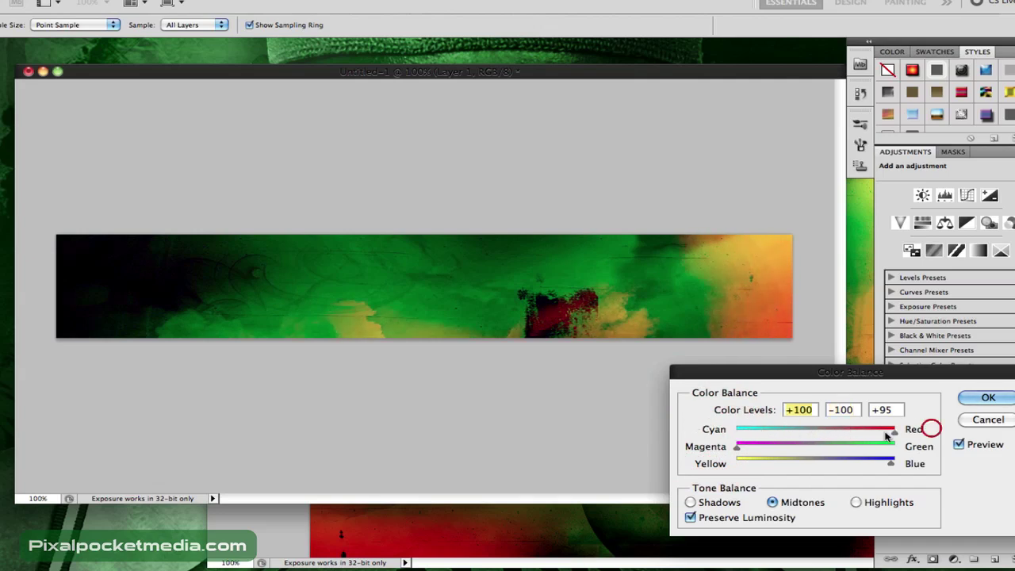
pyautogui.moveTo(737, 447)
pyautogui.mouseDown()
pyautogui.moveTo(861, 449)
pyautogui.moveTo(740, 445)
pyautogui.mouseUp()
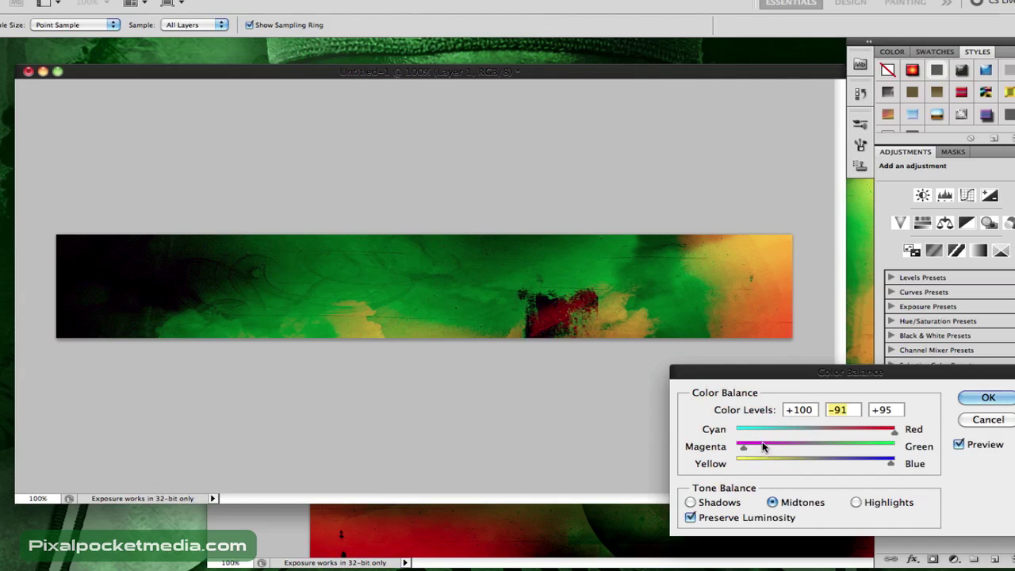
# Set the Color Balance highlights levels to -7, +28 and -7 and apply the adjustment
pyautogui.click(858, 502)
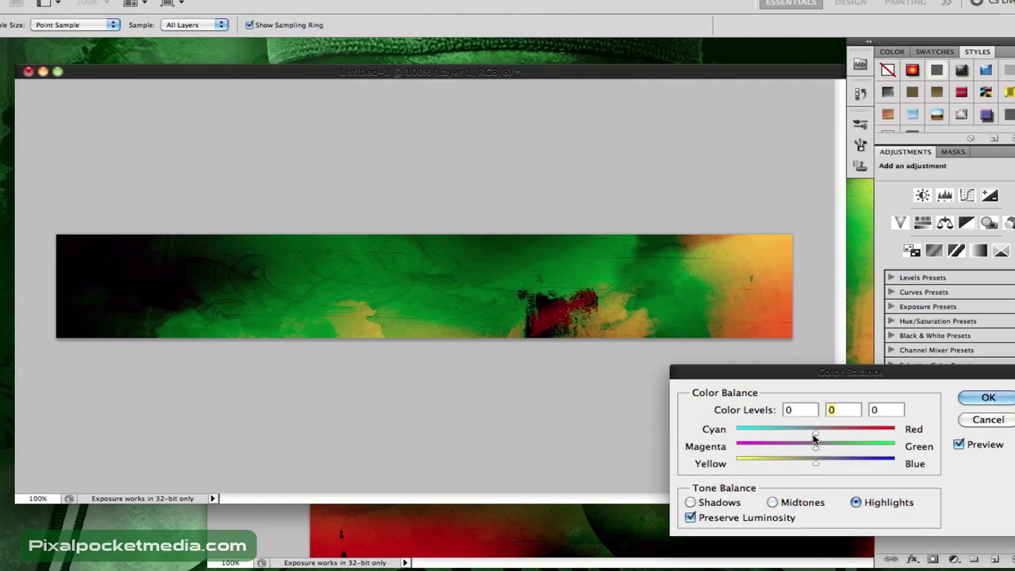
pyautogui.moveTo(815, 437); pyautogui.dragTo(810, 463)
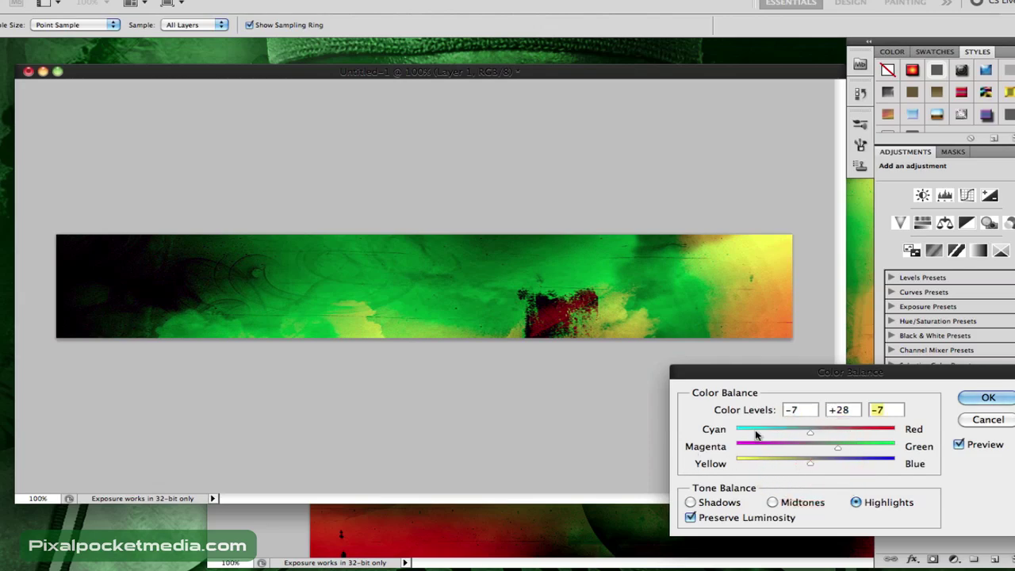
pyautogui.click(989, 398)
pyautogui.press('v')
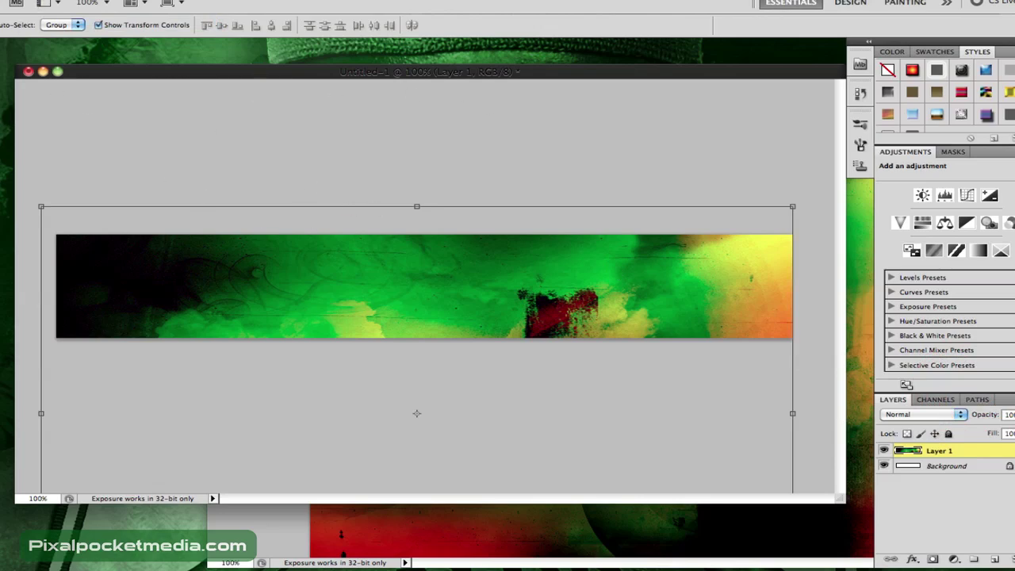
# Start opening another image and look through the textures folder and its Comic book art subfolder for a suitable picture
pyautogui.click(49, 2)
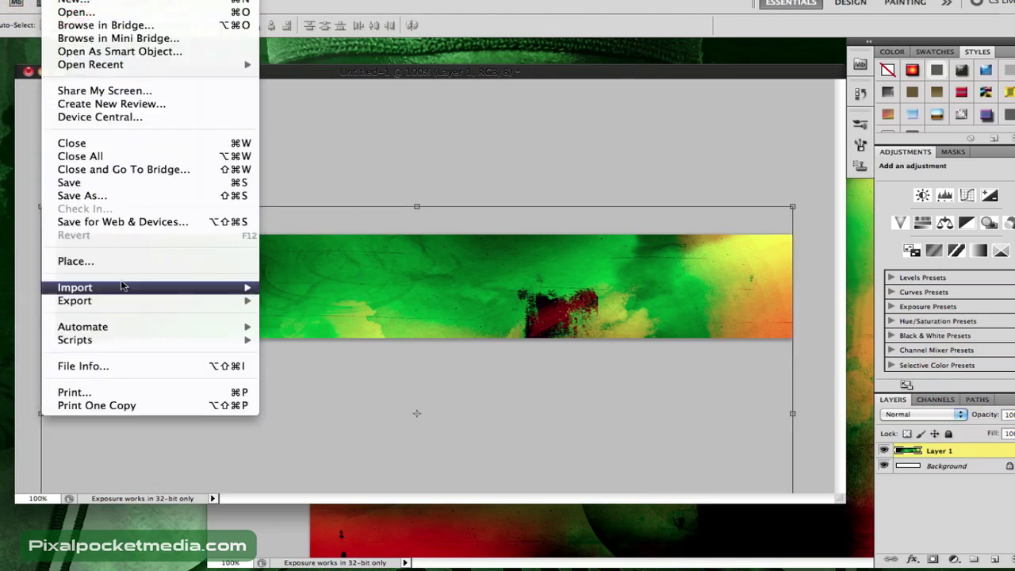
pyautogui.moveTo(134, 292)
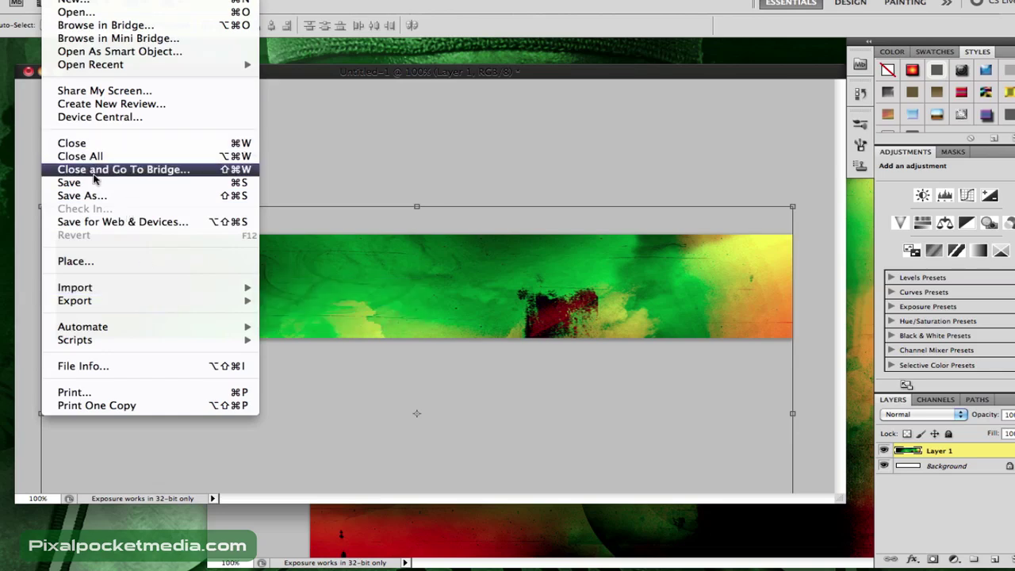
pyautogui.click(76, 12)
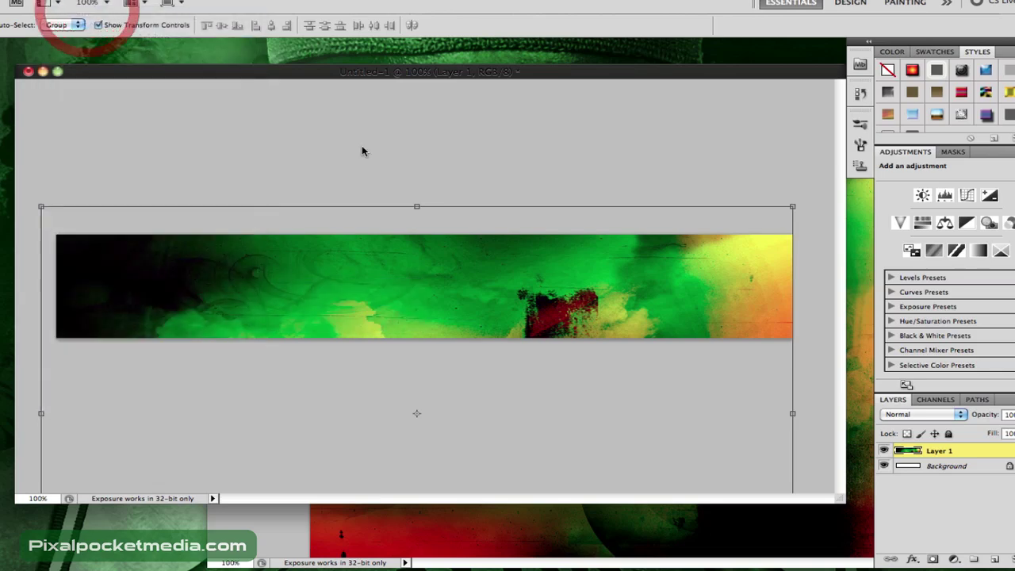
pyautogui.moveTo(759, 97); pyautogui.dragTo(758, 133)
pyautogui.scroll(-20, 607, 172)
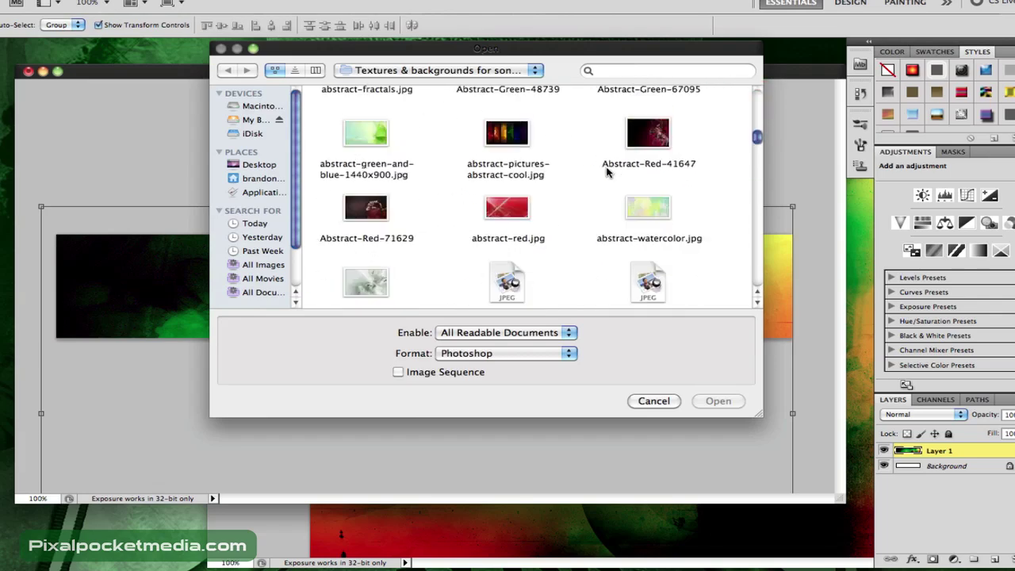
pyautogui.scroll(10, 607, 172)
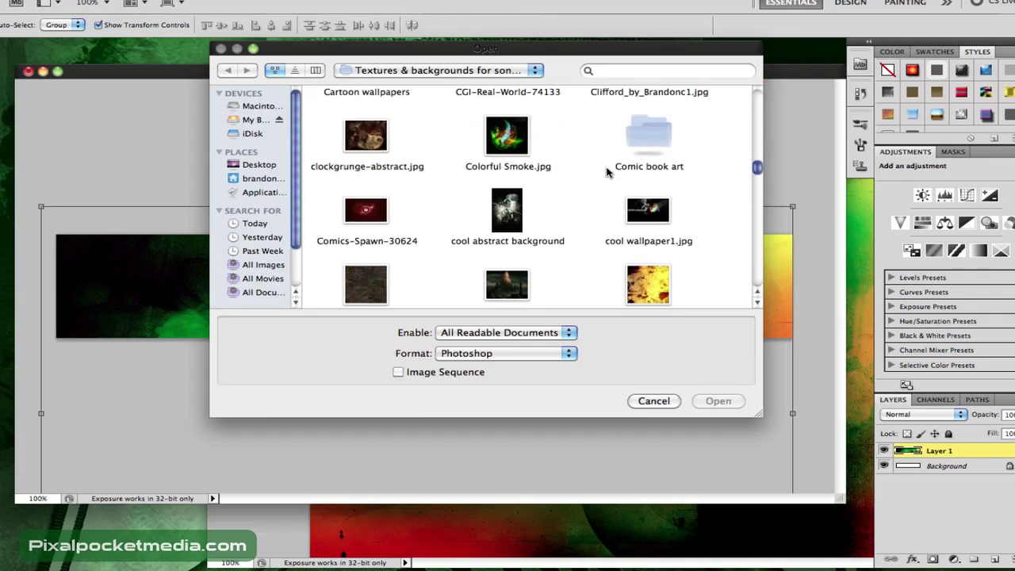
pyautogui.doubleClick(667, 166)
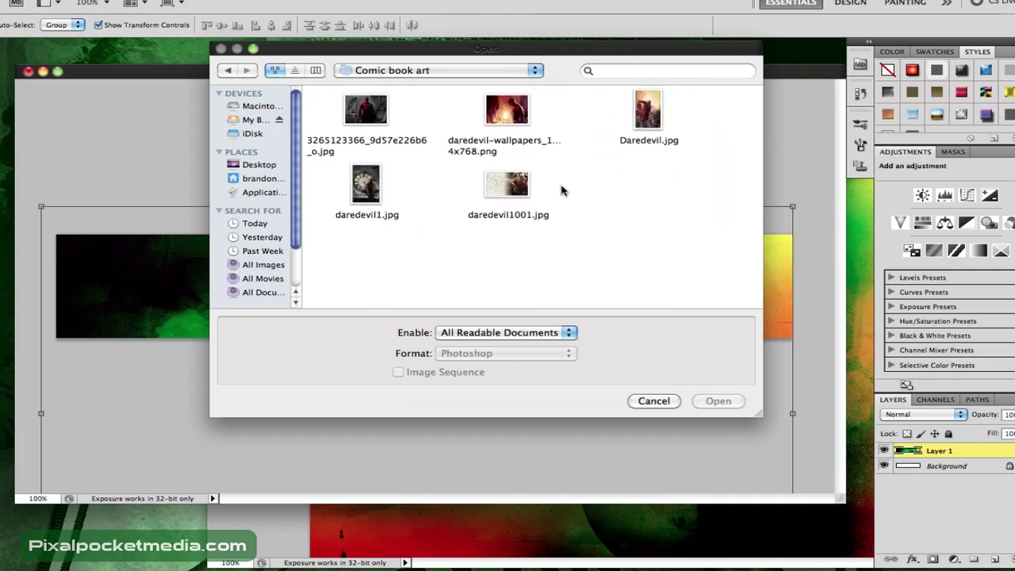
pyautogui.click(226, 71)
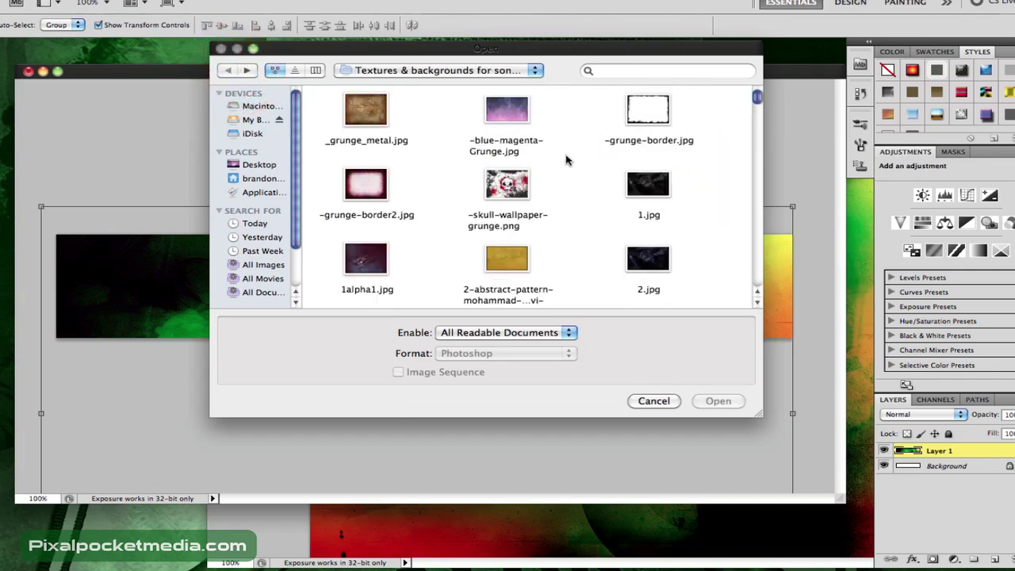
# Search the computer for "cartoo" and open the Cartoons folder
pyautogui.click(612, 71)
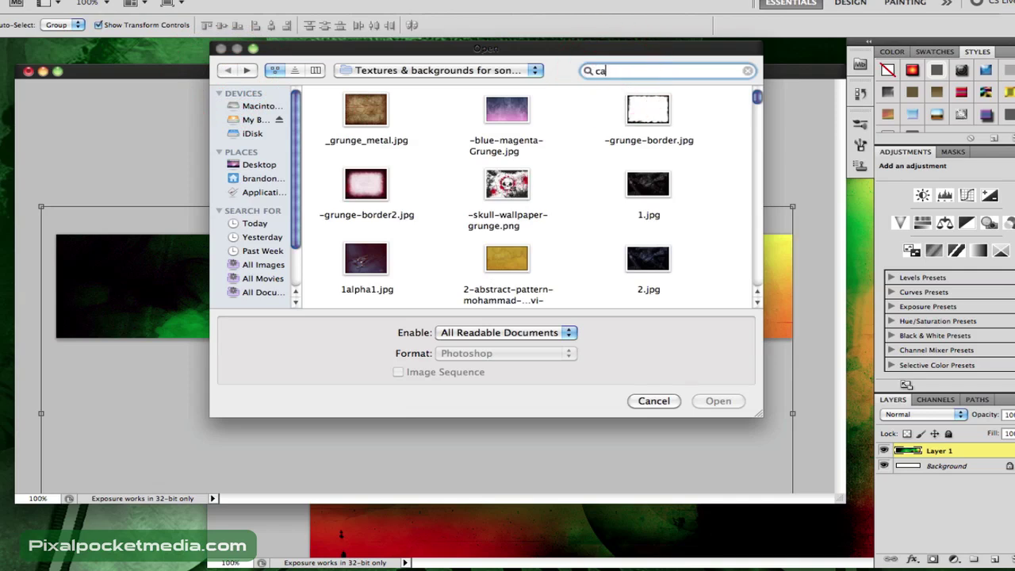
pyautogui.write('cartoon')
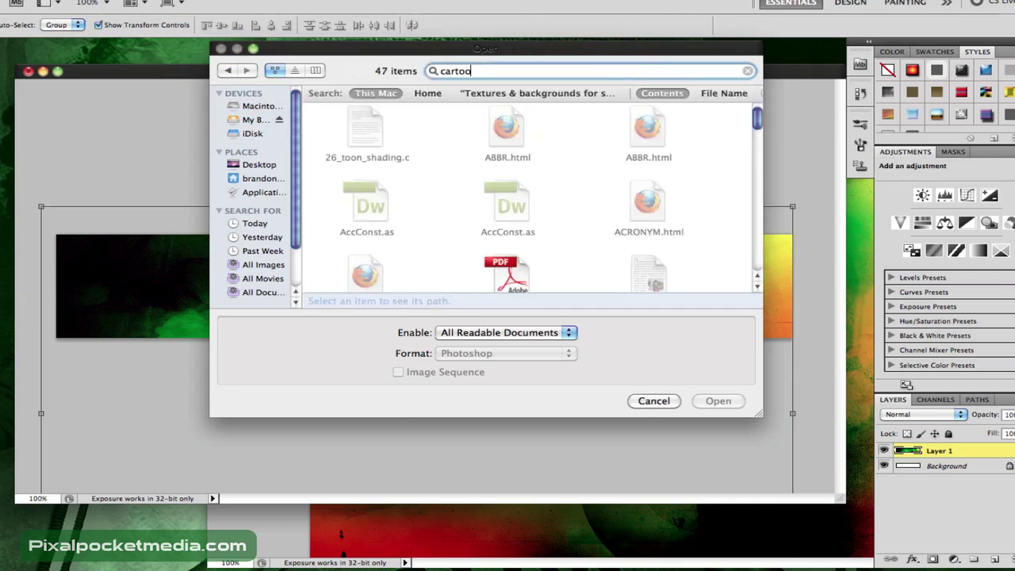
pyautogui.scroll(-10, 544, 157)
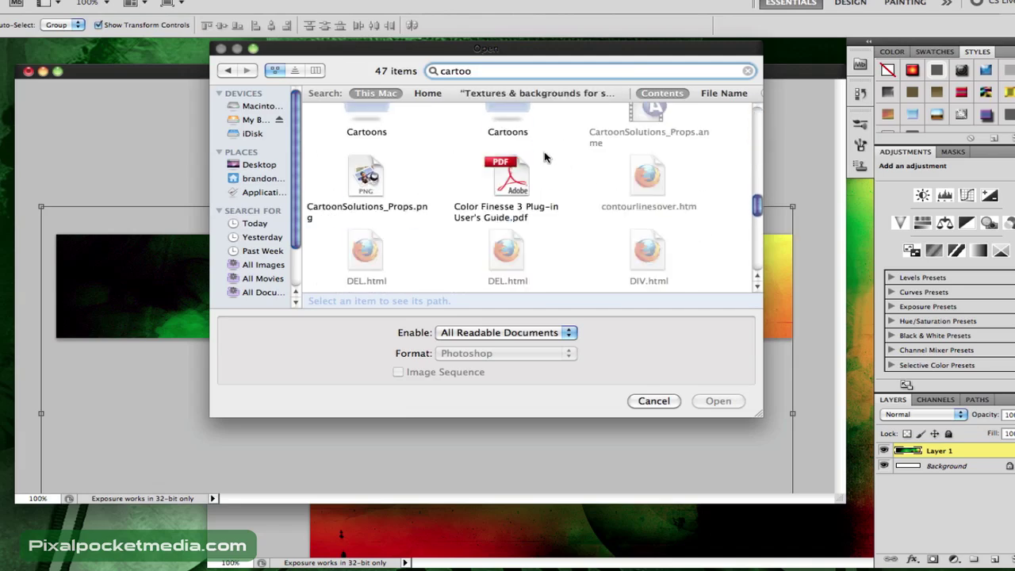
pyautogui.doubleClick(360, 148)
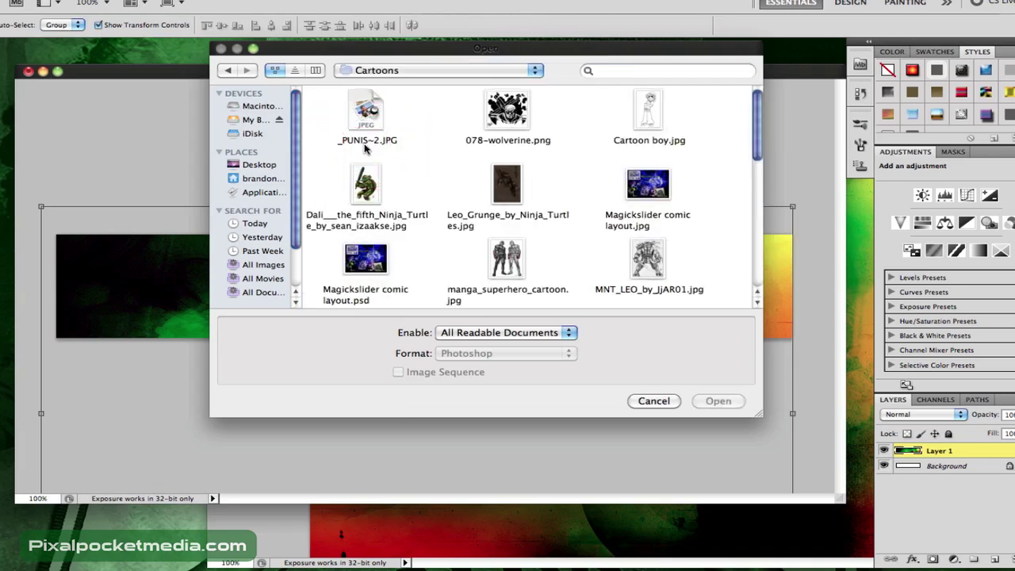
# Open Spider-Man-4-44989.jpeg from the Spider-Man subfolder of Cartoons
pyautogui.scroll(-5, 441, 154)
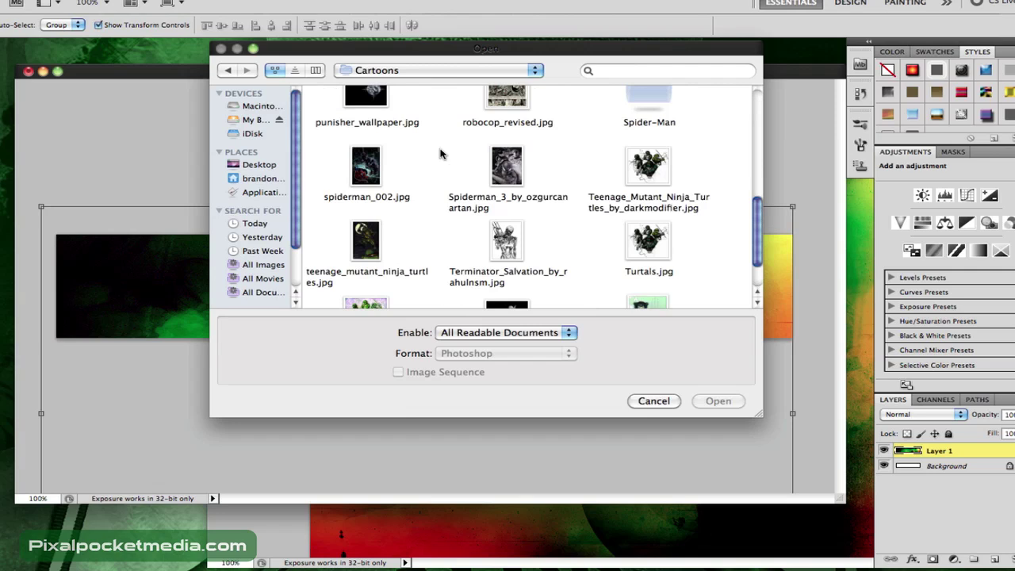
pyautogui.scroll(-1, 442, 154)
pyautogui.doubleClick(632, 121)
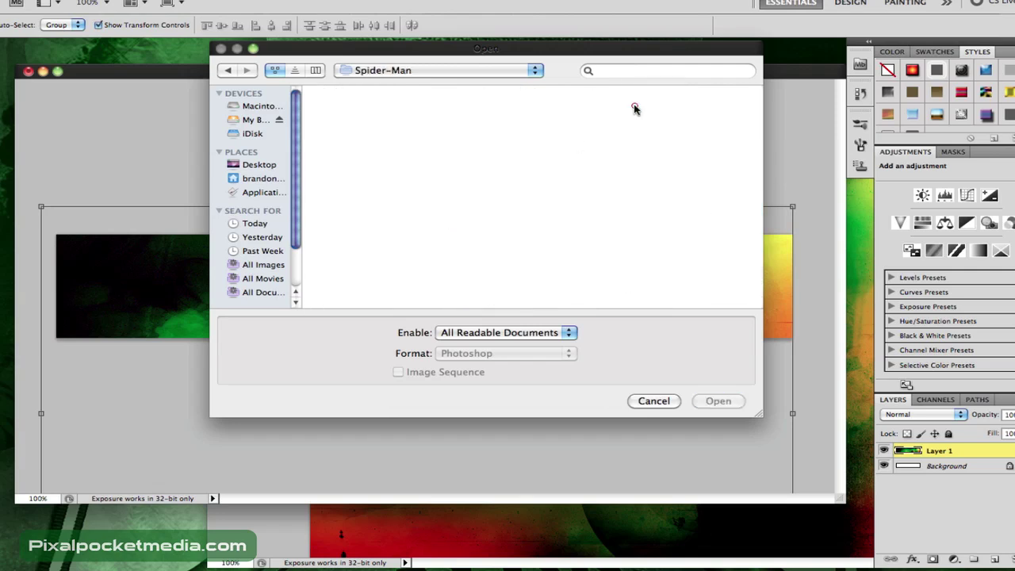
pyautogui.scroll(-1, 560, 176)
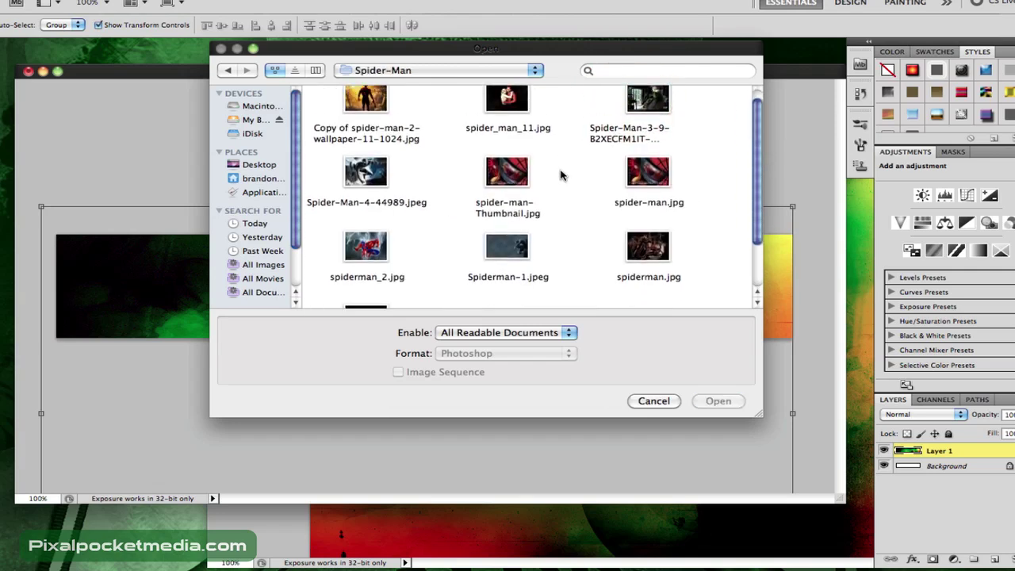
pyautogui.scroll(1, 560, 175)
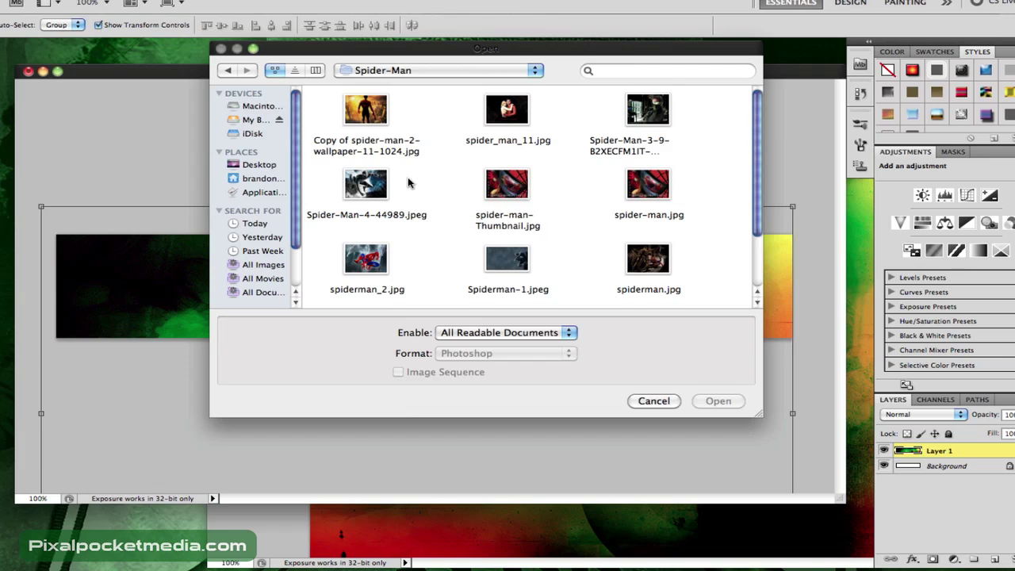
pyautogui.click(370, 184)
pyautogui.click(718, 401)
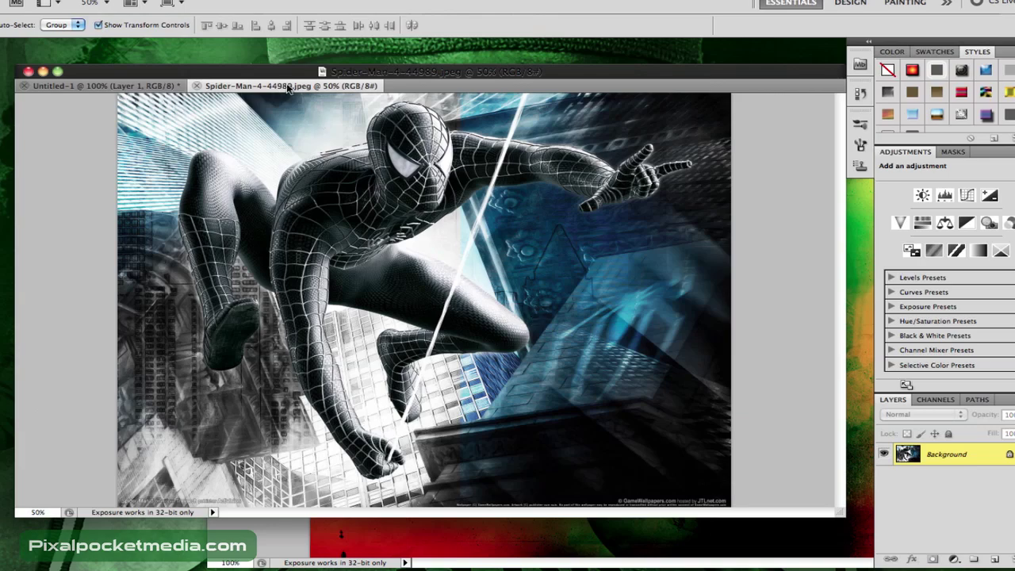
# Separate the Spider-Man image into its own window, place it as a layer over the Untitled-1 banner and shift it slightly down
pyautogui.moveTo(289, 89); pyautogui.dragTo(626, 181)
pyautogui.moveTo(399, 214); pyautogui.dragTo(148, 231)
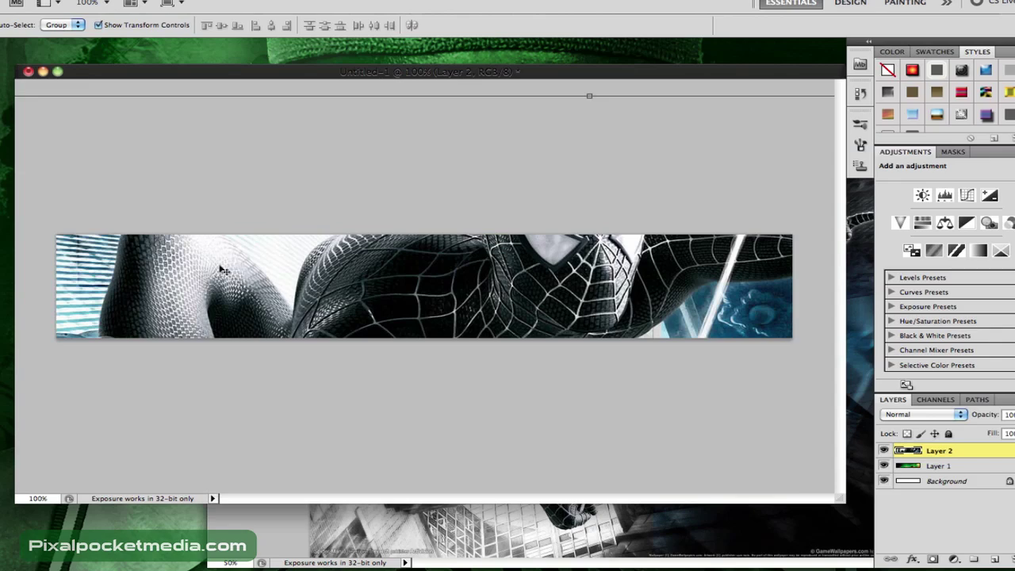
pyautogui.moveTo(223, 271); pyautogui.dragTo(222, 295)
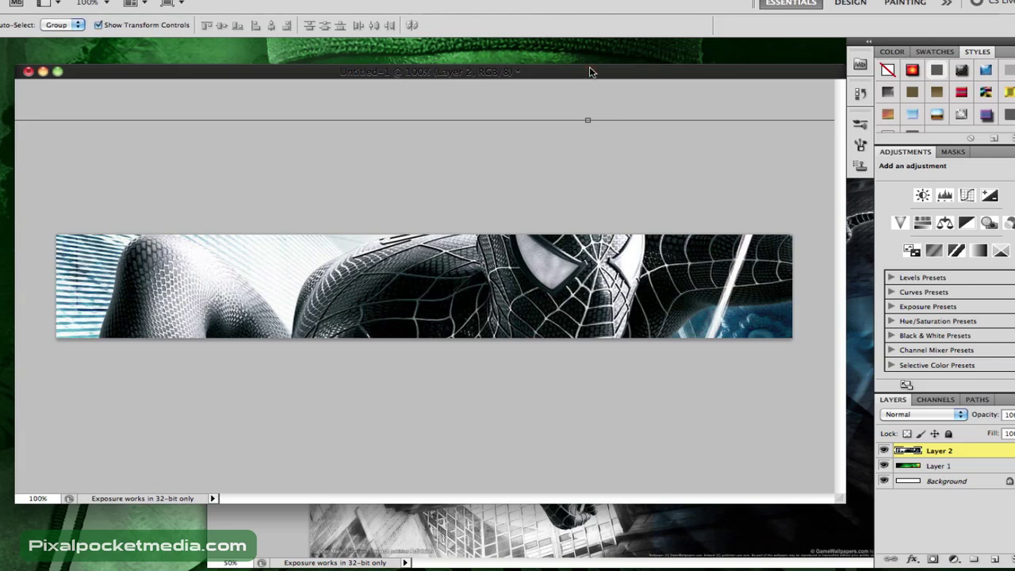
pyautogui.click(540, 92)
# Set the Spider-Man layer's blending mode to Overlay
pyautogui.click(905, 413)
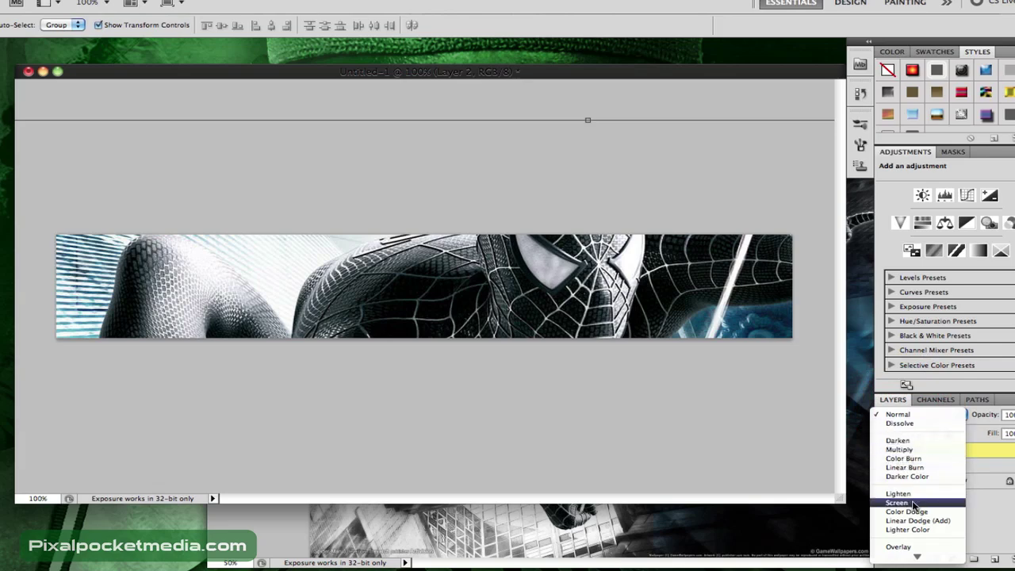
pyautogui.scroll(-3, 914, 505)
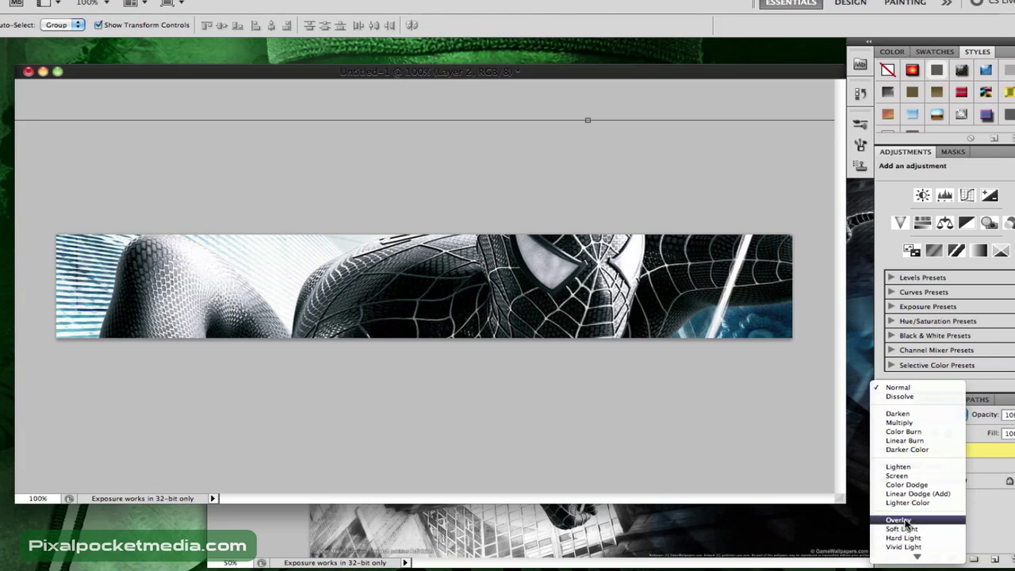
pyautogui.click(906, 522)
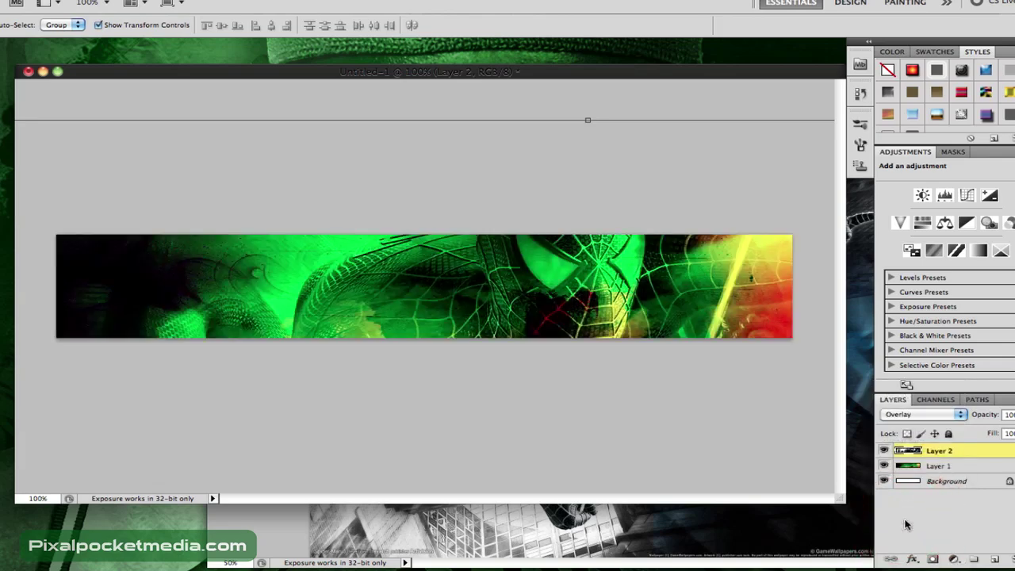
# Try the Screen and Multiply blending modes on the Spider-Man layer and return it to Overlay
pyautogui.click(905, 421)
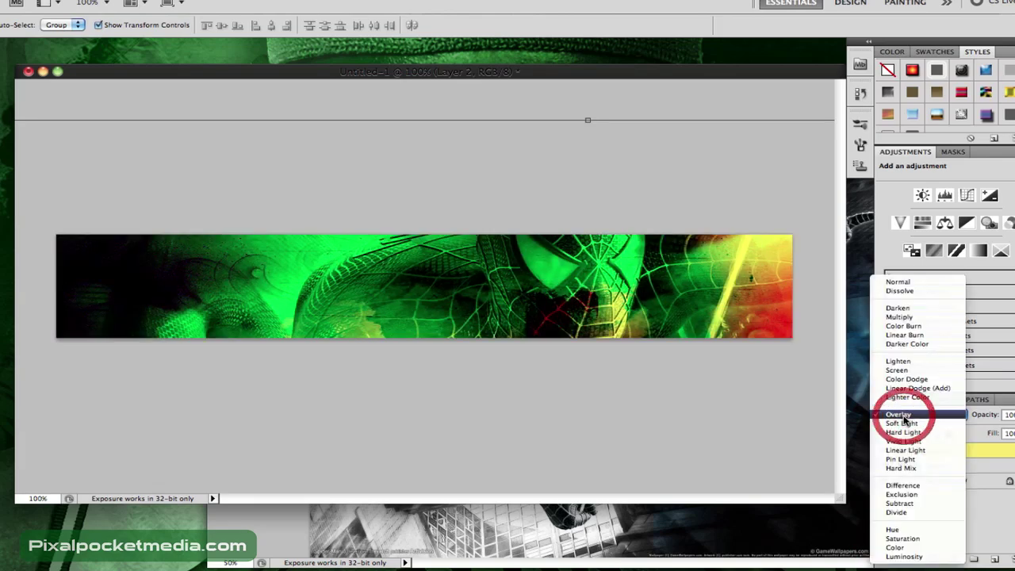
pyautogui.click(900, 370)
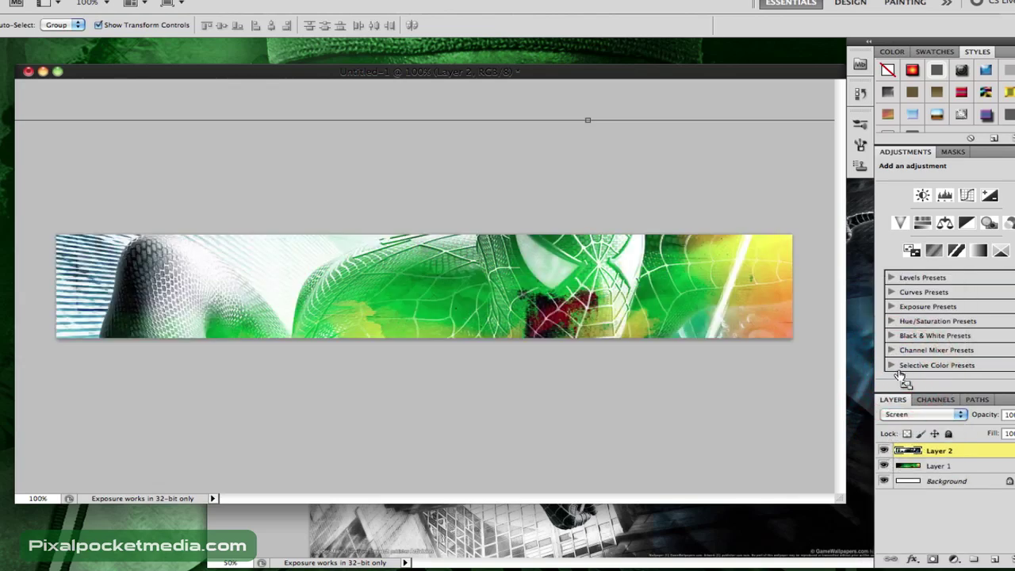
pyautogui.click(906, 413)
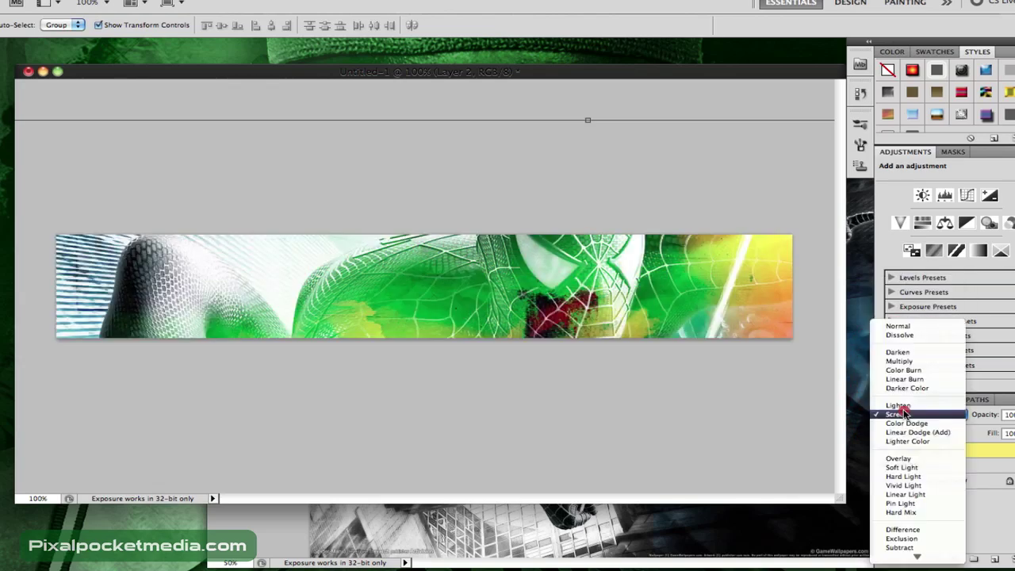
pyautogui.click(901, 361)
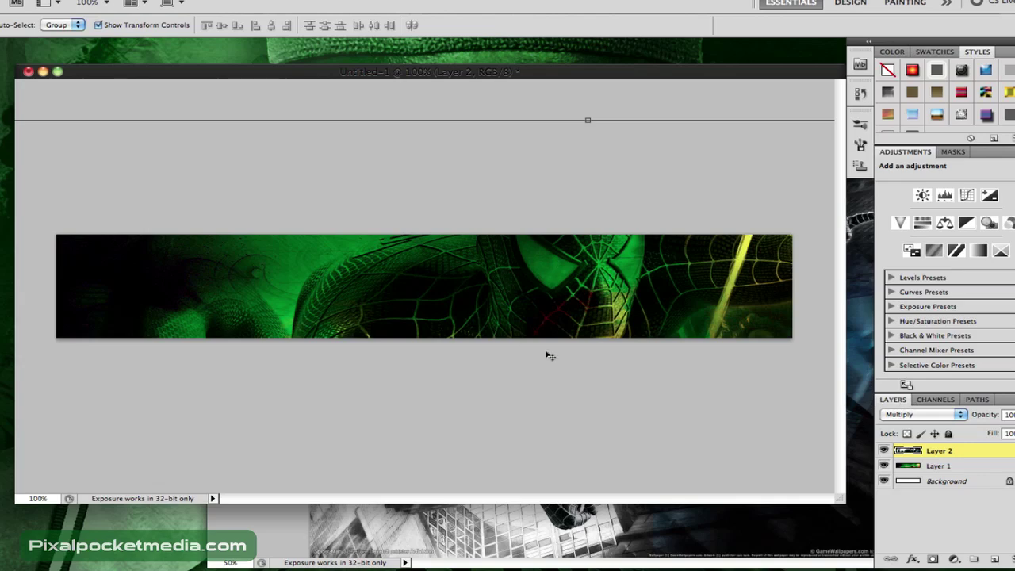
pyautogui.click(910, 413)
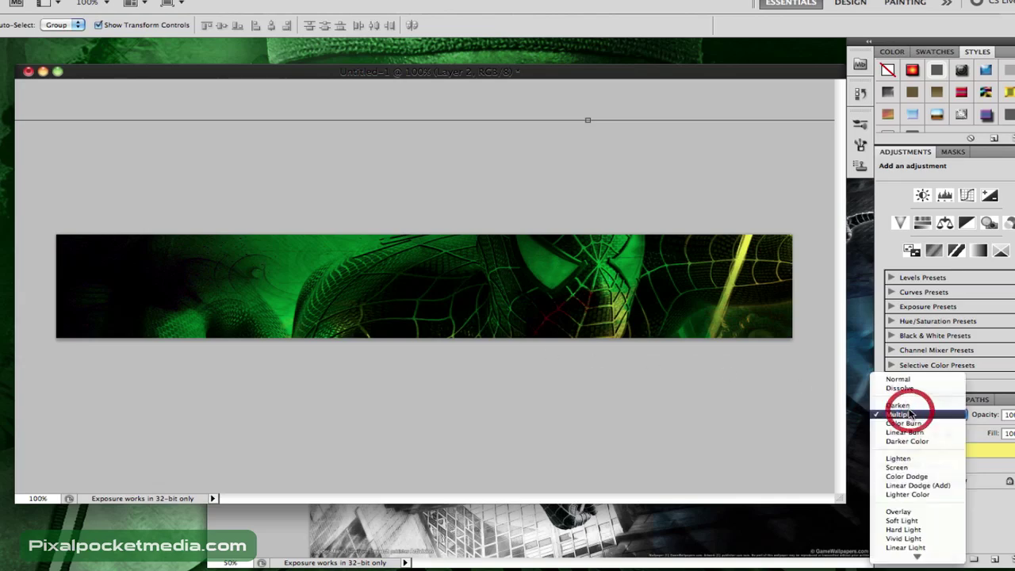
pyautogui.click(901, 512)
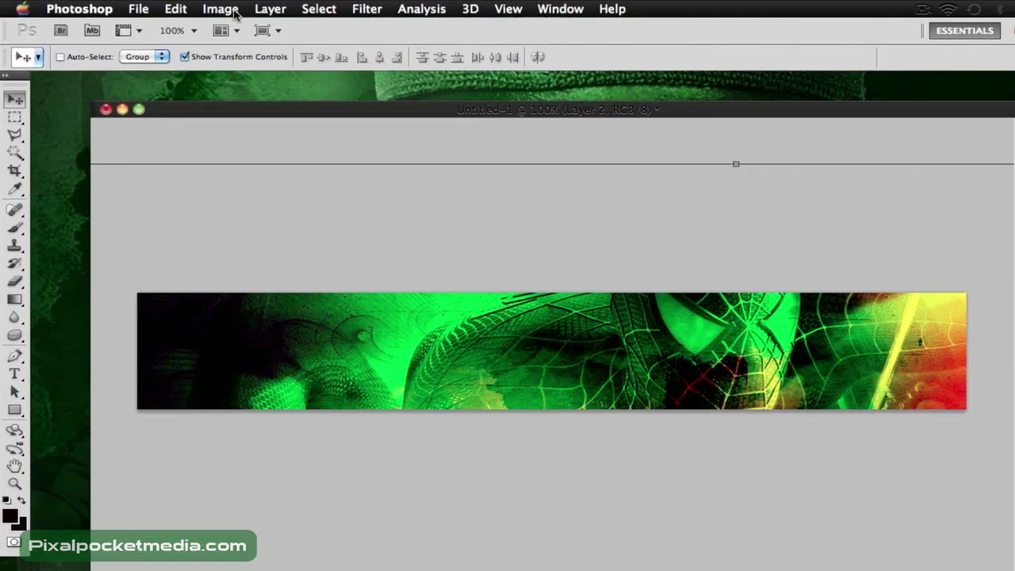
# Apply a Brightness/Contrast adjustment to the Spider-Man layer with brightness 19 and contrast 27
pyautogui.click(219, 8)
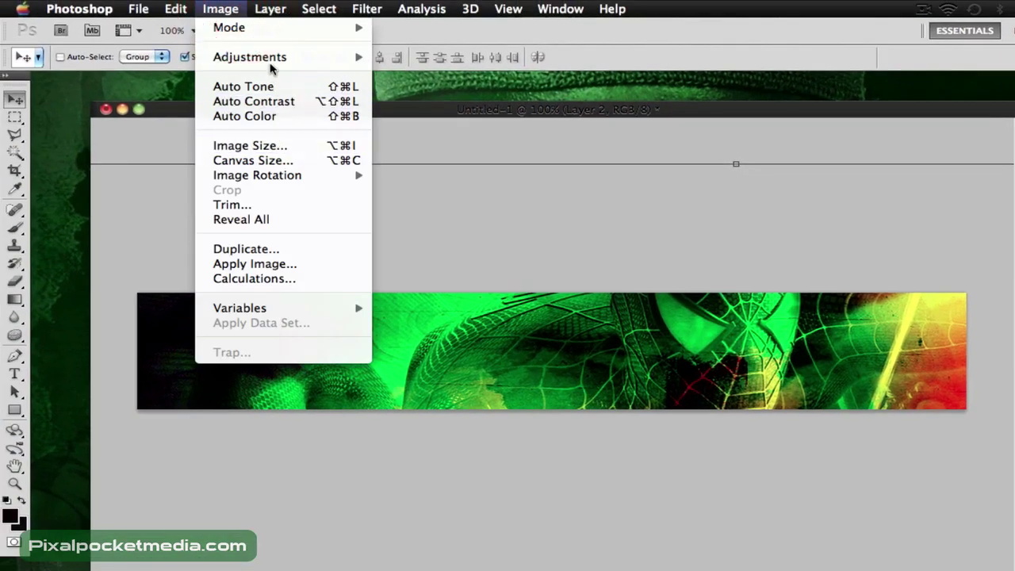
pyautogui.moveTo(270, 69)
pyautogui.click(453, 59)
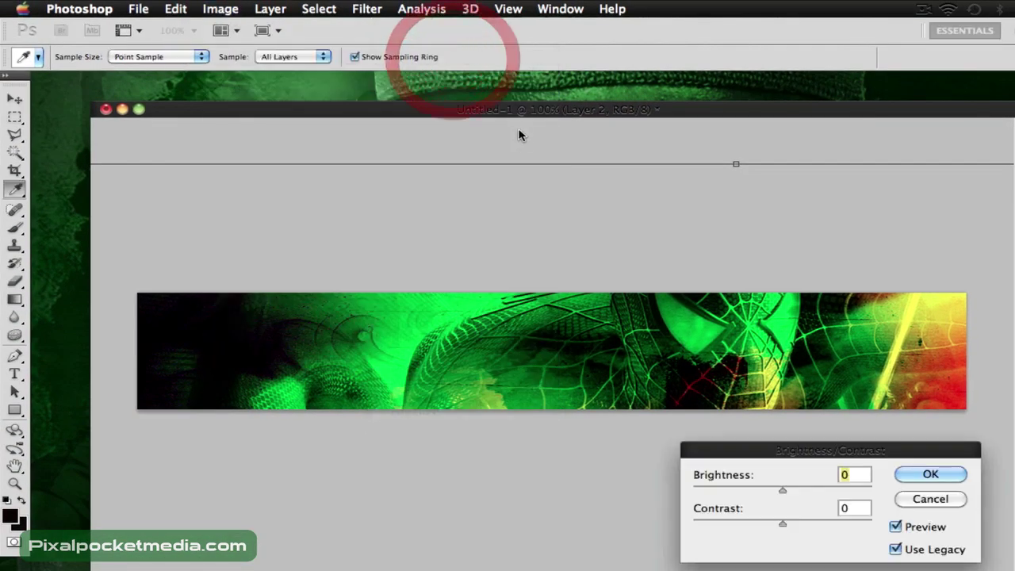
pyautogui.moveTo(784, 491); pyautogui.dragTo(809, 491)
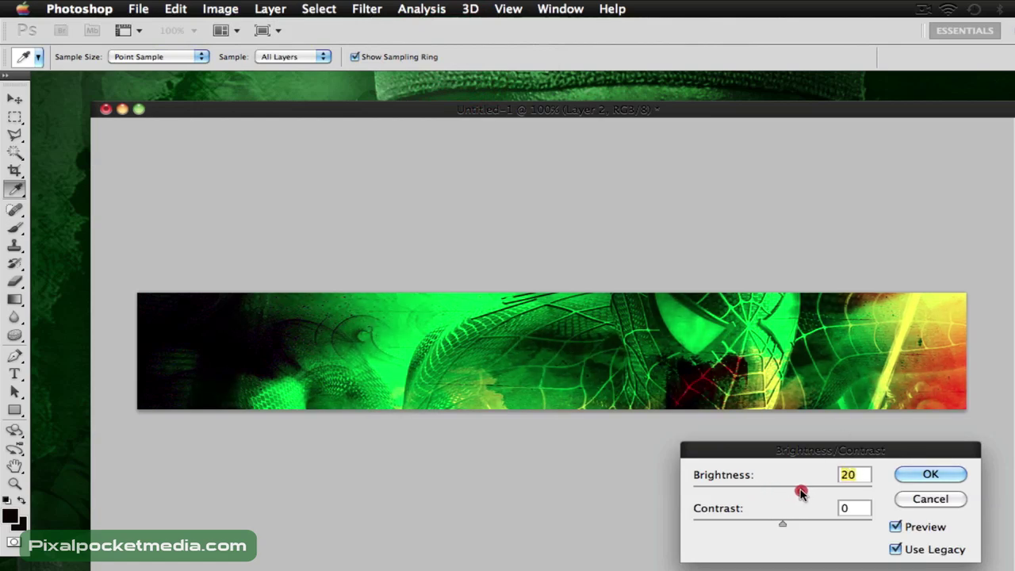
pyautogui.moveTo(782, 524); pyautogui.dragTo(810, 523)
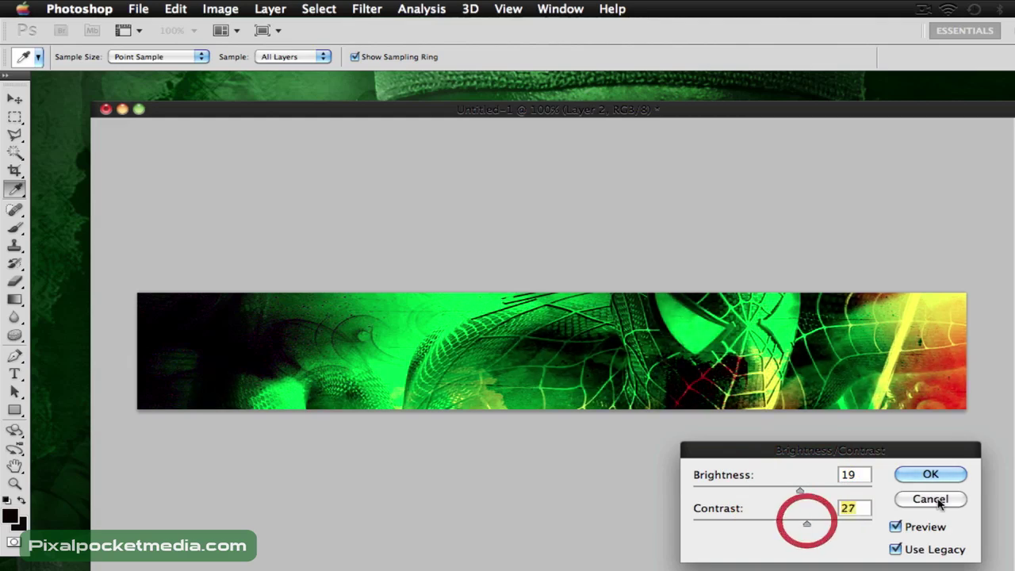
pyautogui.click(952, 476)
# Close the separate Spider-Man-4-44989.jpeg window to get back to the Untitled-1 banner
pyautogui.press('v')
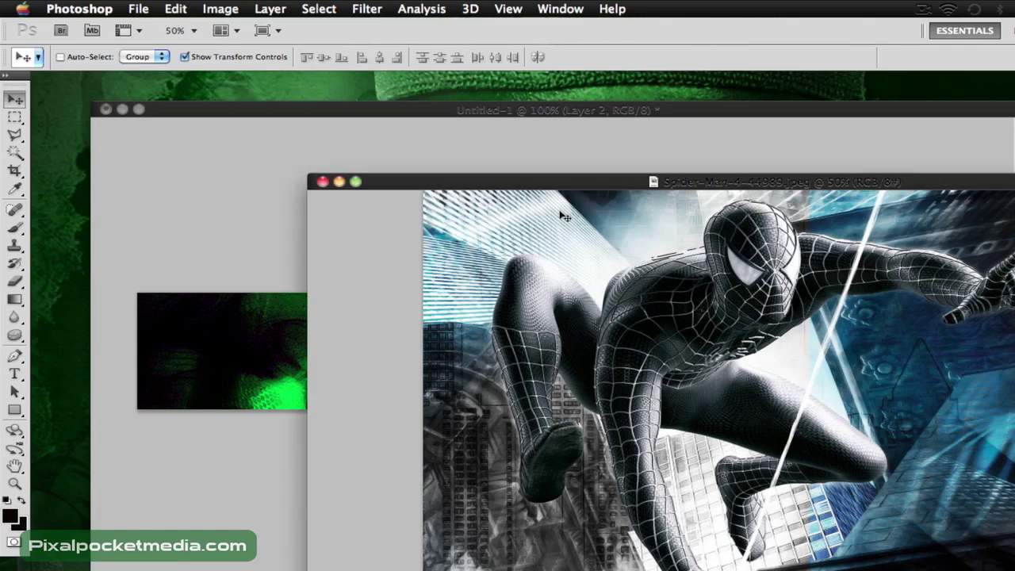
pyautogui.moveTo(489, 172); pyautogui.dragTo(513, 187)
pyautogui.click(338, 192)
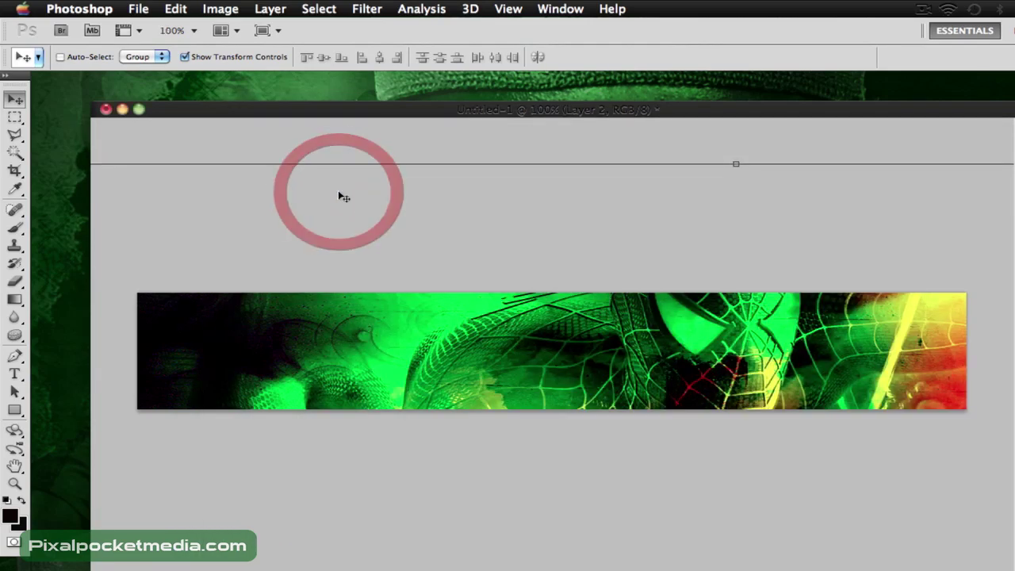
# Open bloody-tears-red-design.jpg from the textures and backgrounds folder
pyautogui.click(138, 9)
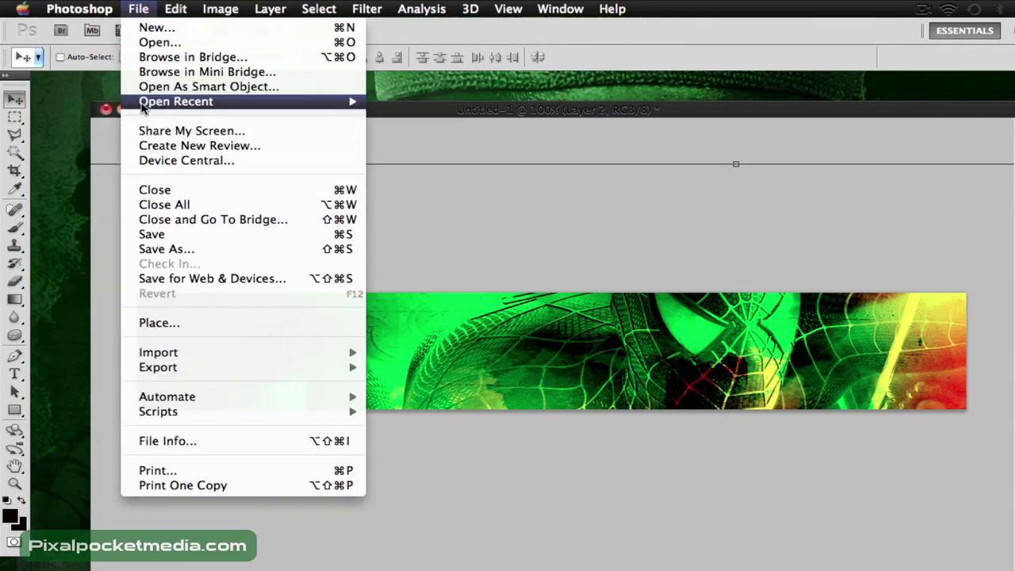
pyautogui.click(159, 42)
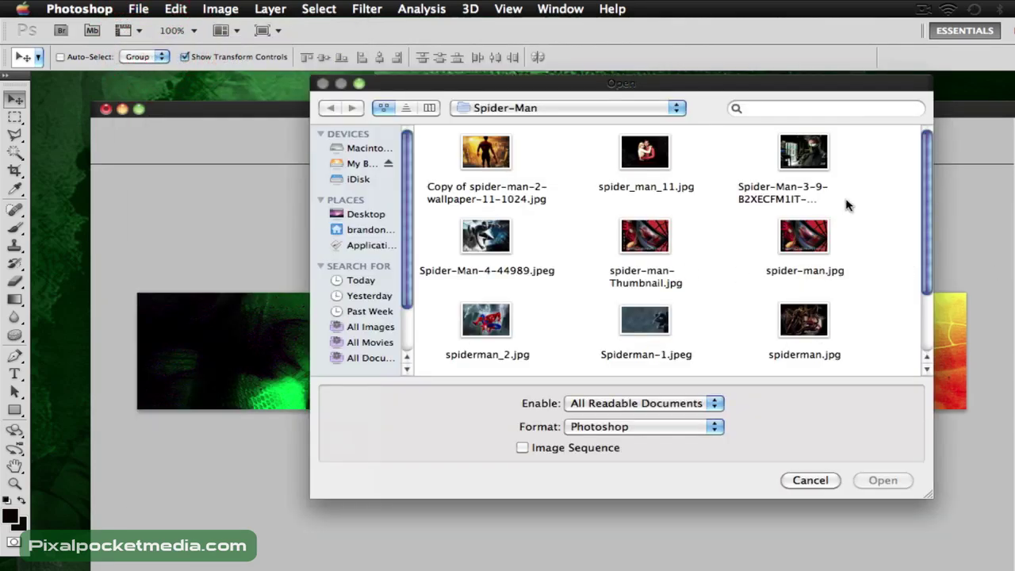
pyautogui.click(612, 108)
pyautogui.click(596, 267)
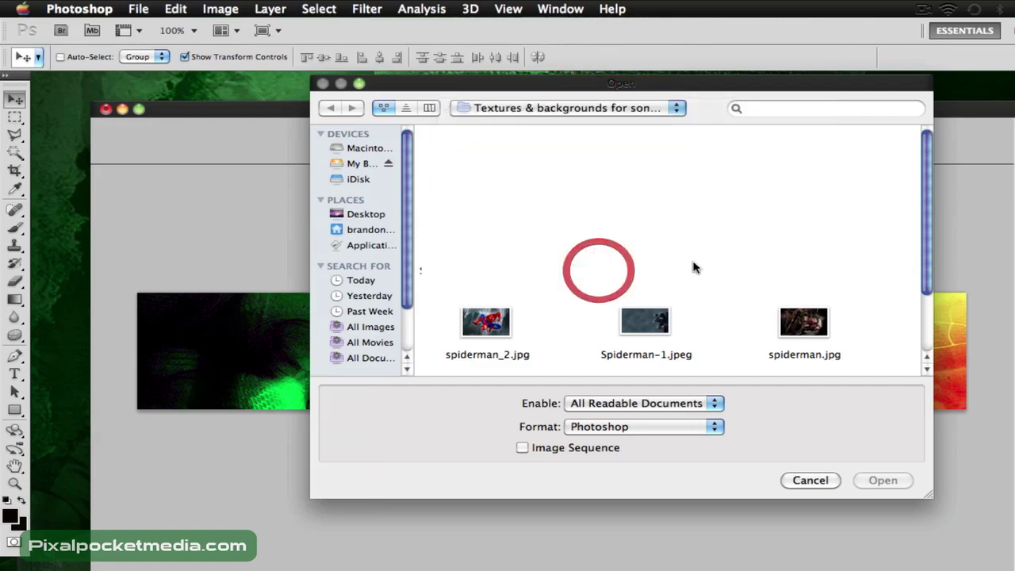
pyautogui.scroll(-15, 791, 257)
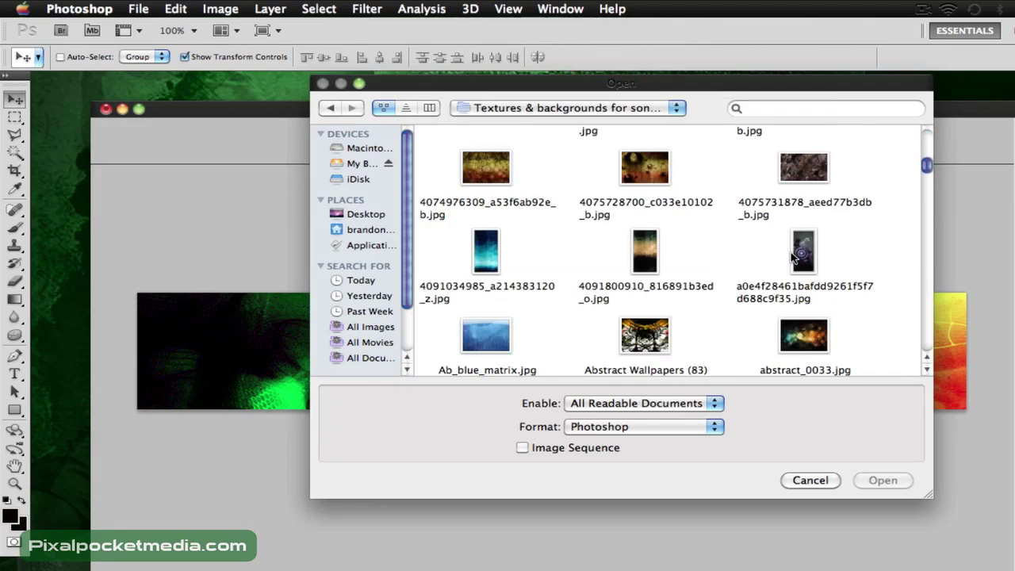
pyautogui.scroll(-15, 792, 256)
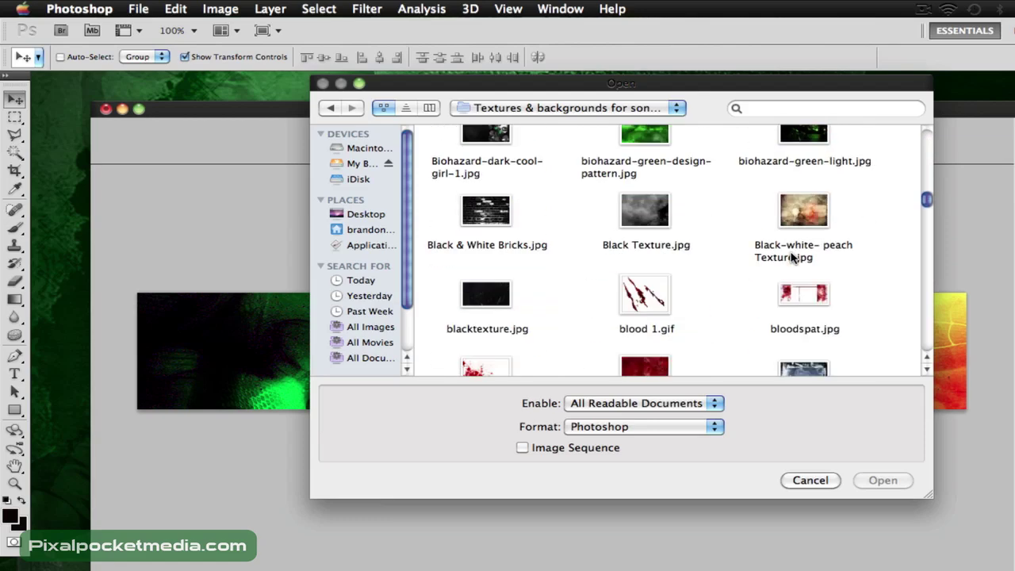
pyautogui.click(650, 186)
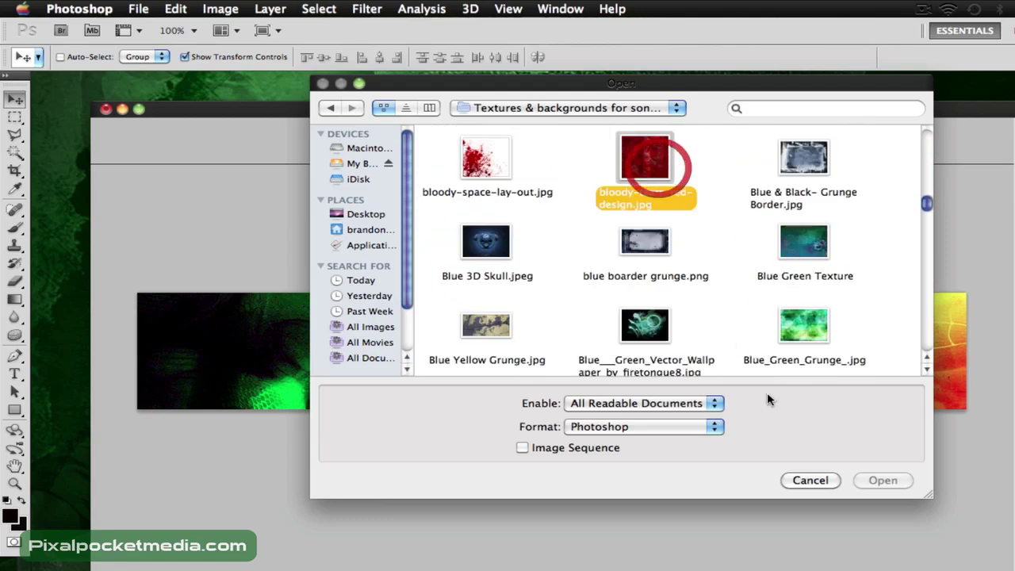
pyautogui.click(882, 481)
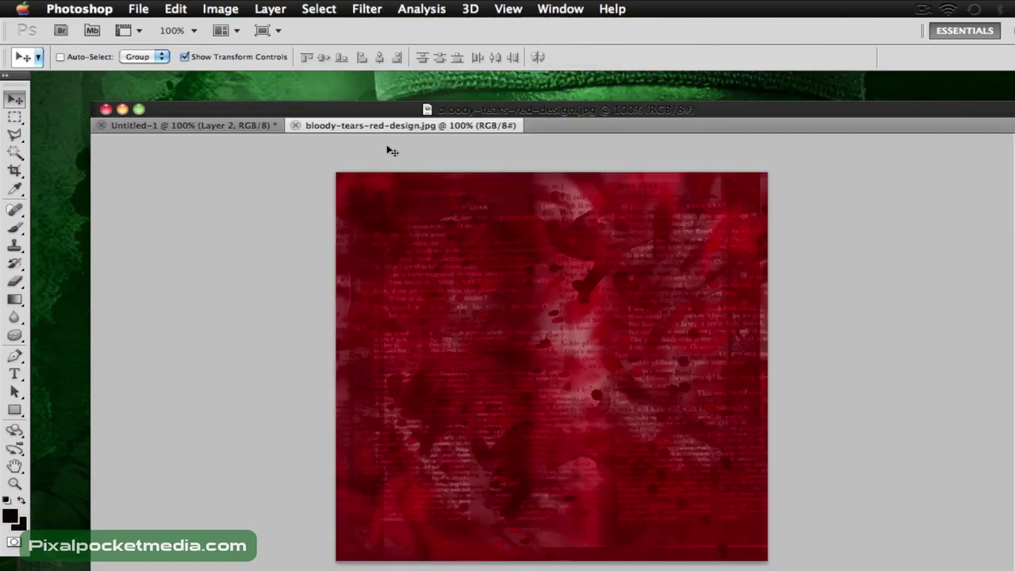
# Separate the red texture into its own window and place it as a layer on the Untitled-1 banner, aligned with the banner's left edge
pyautogui.moveTo(390, 130); pyautogui.dragTo(798, 249)
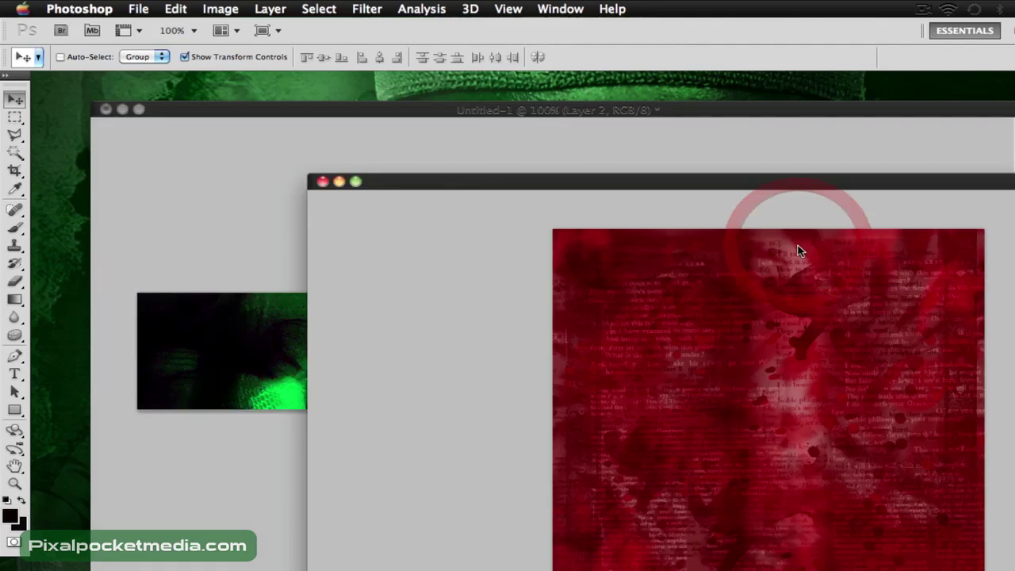
pyautogui.moveTo(597, 291); pyautogui.dragTo(203, 310)
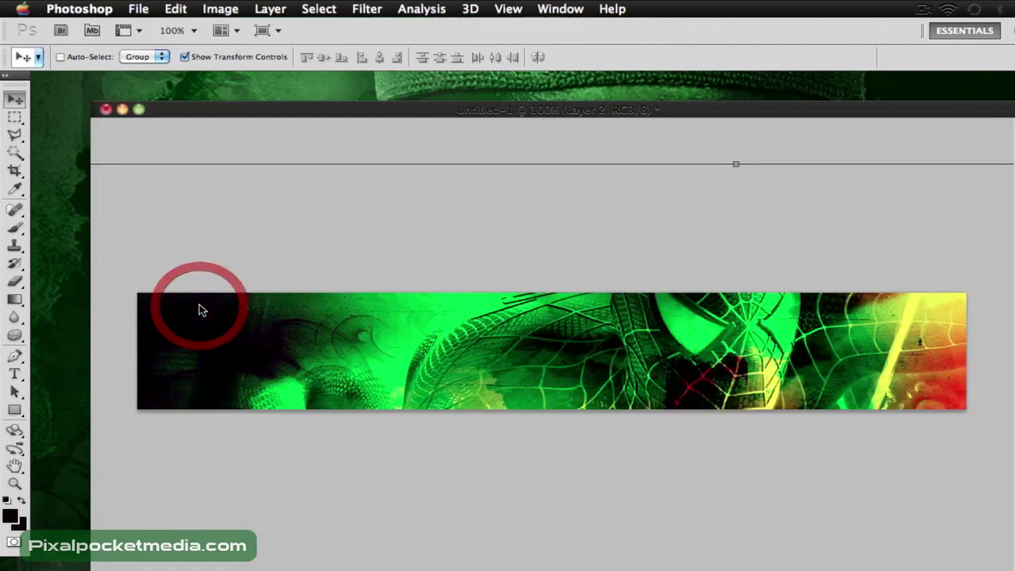
pyautogui.moveTo(274, 343); pyautogui.dragTo(251, 342)
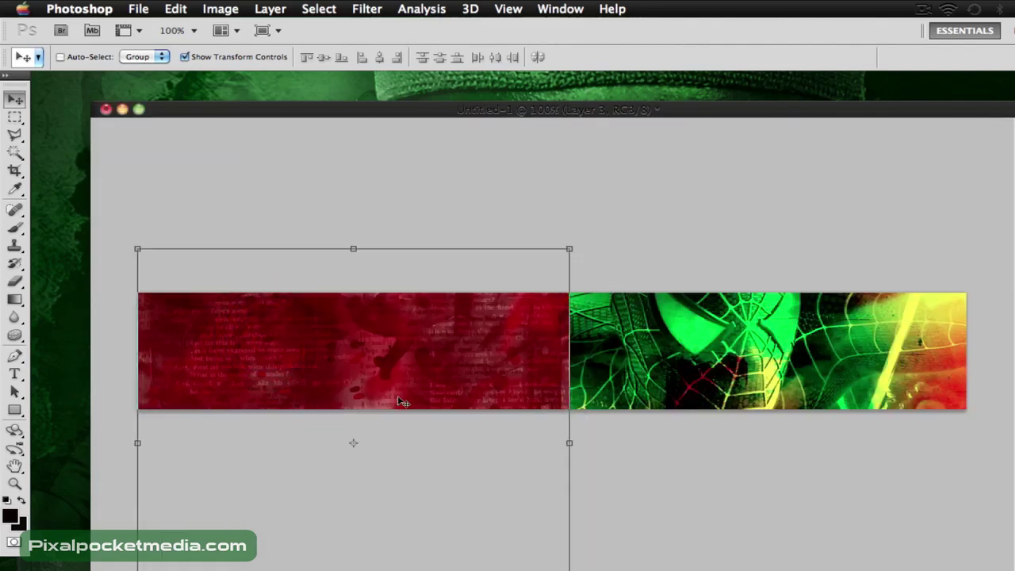
# Stretch the red texture layer to 192% width and 124.40% height so it covers the whole banner, and apply the transform
pyautogui.moveTo(353, 247); pyautogui.dragTo(353, 154)
pyautogui.moveTo(573, 399); pyautogui.dragTo(975, 405)
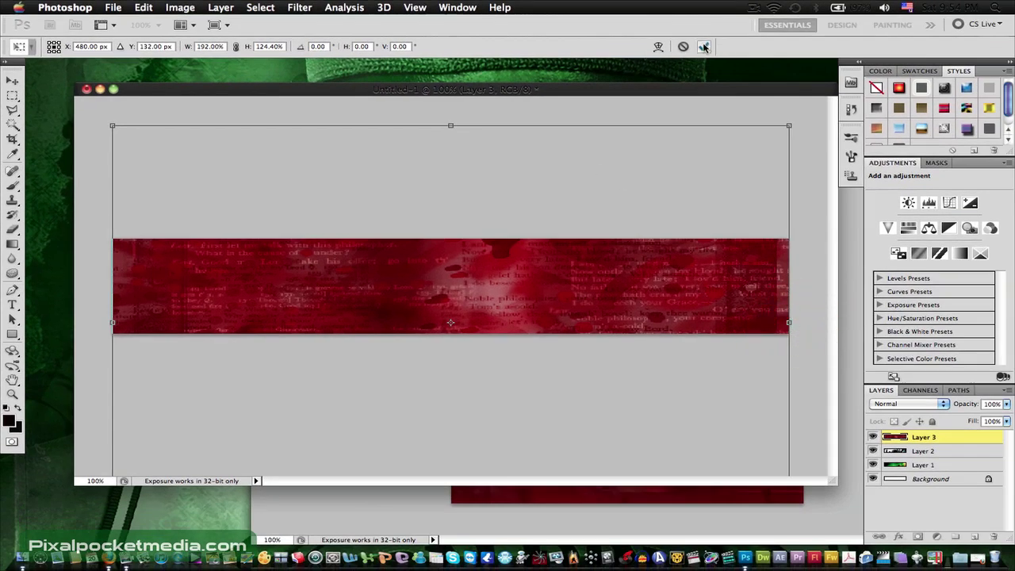
pyautogui.click(704, 46)
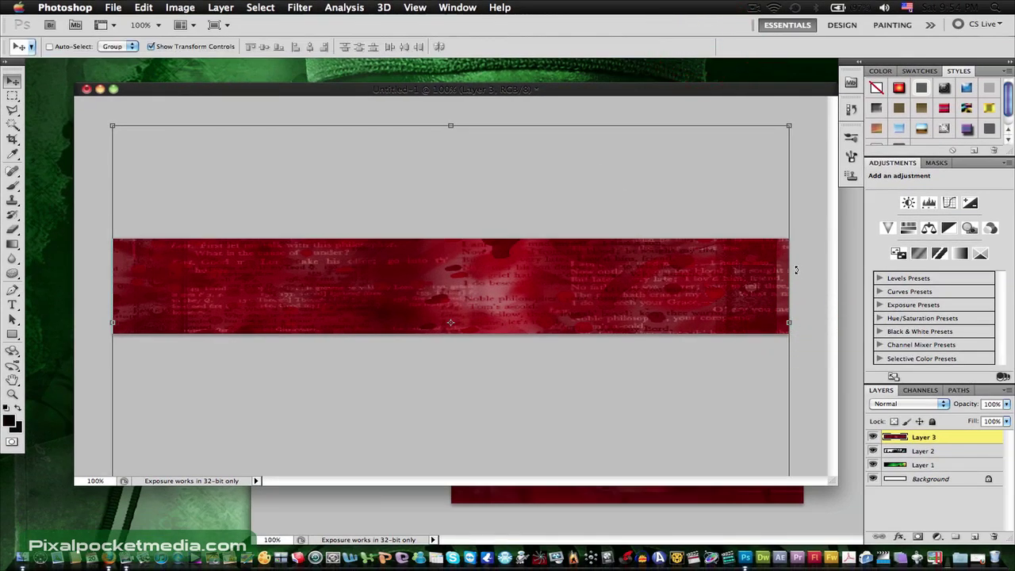
# Try the Multiply, Overlay and Hard Light blending modes on the red texture layer
pyautogui.click(902, 404)
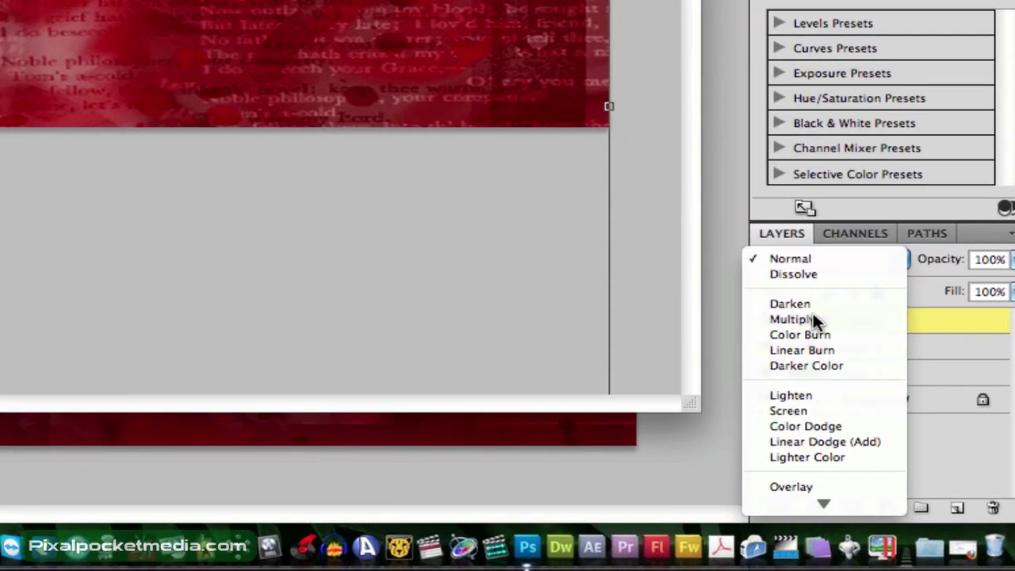
pyautogui.click(889, 436)
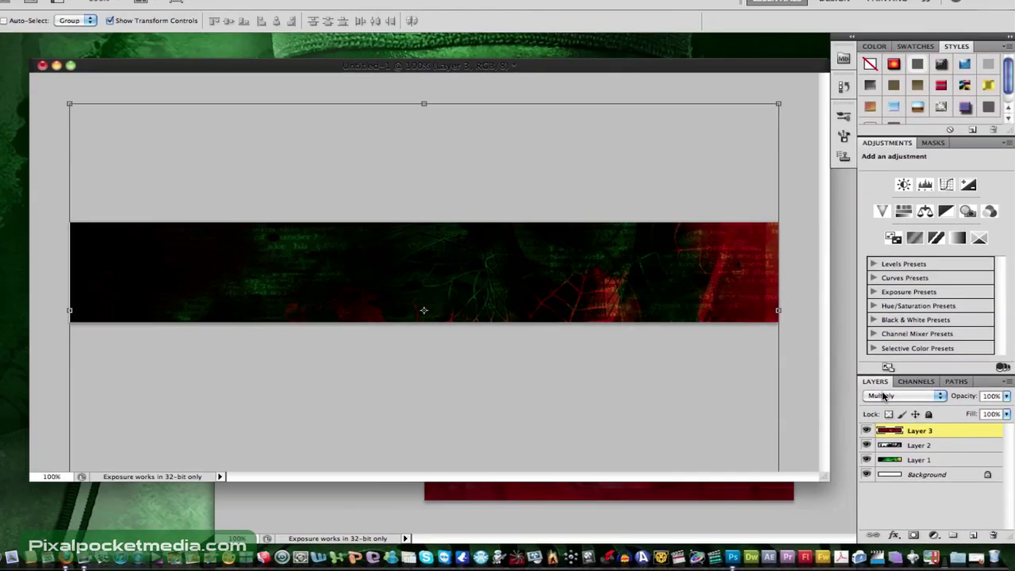
pyautogui.click(833, 258)
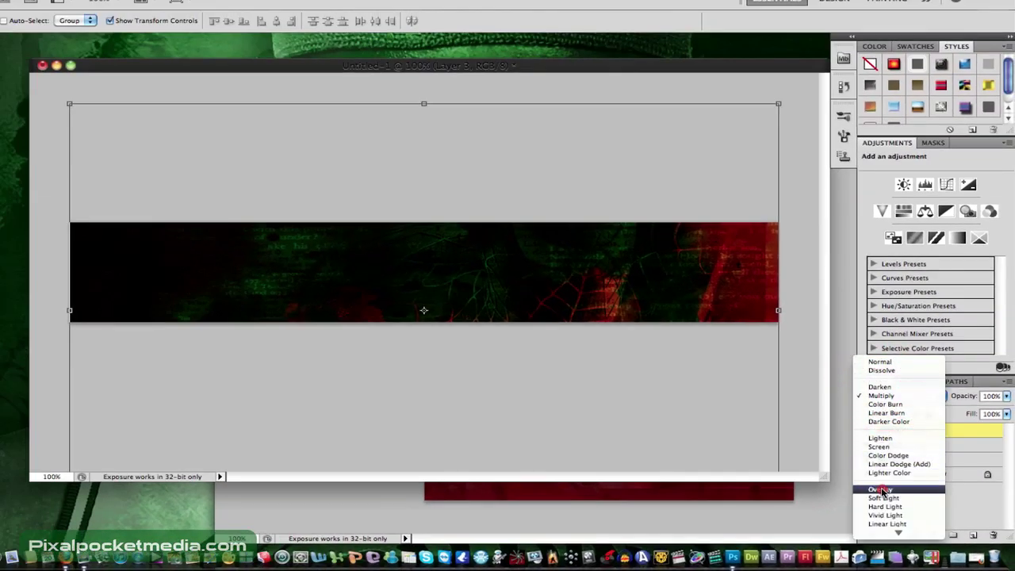
pyautogui.click(882, 490)
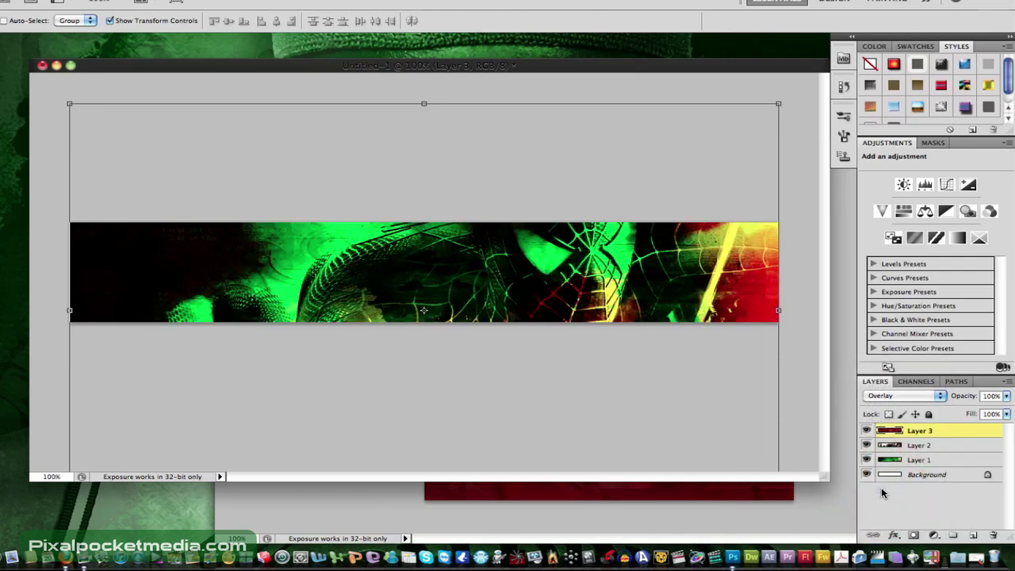
pyautogui.click(891, 396)
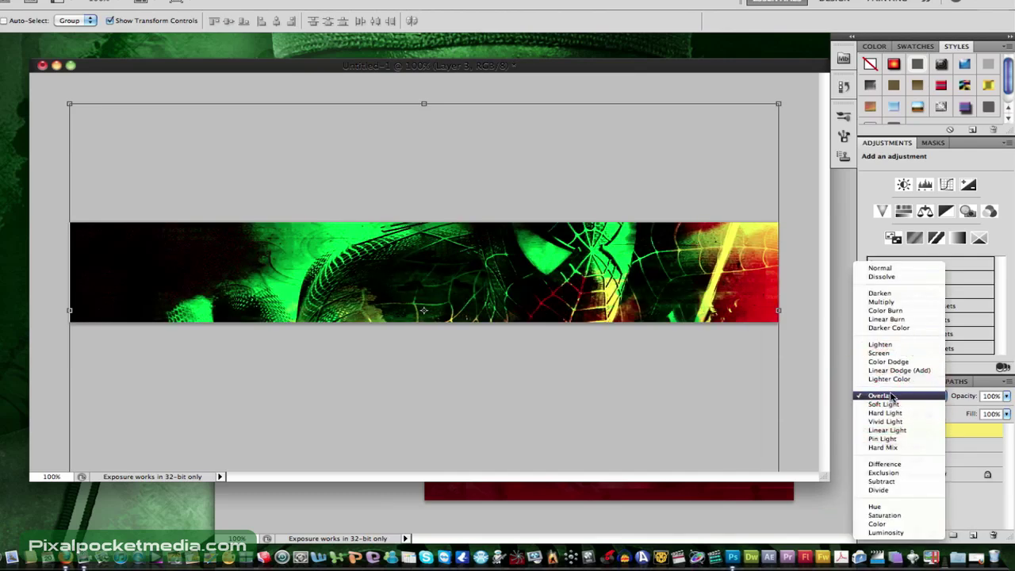
pyautogui.click(888, 413)
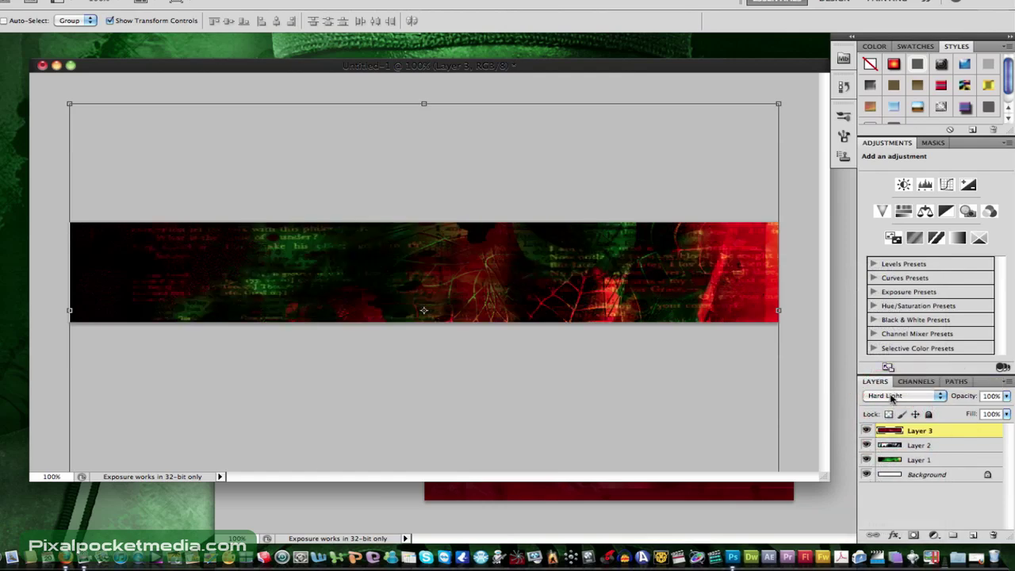
pyautogui.click(888, 396)
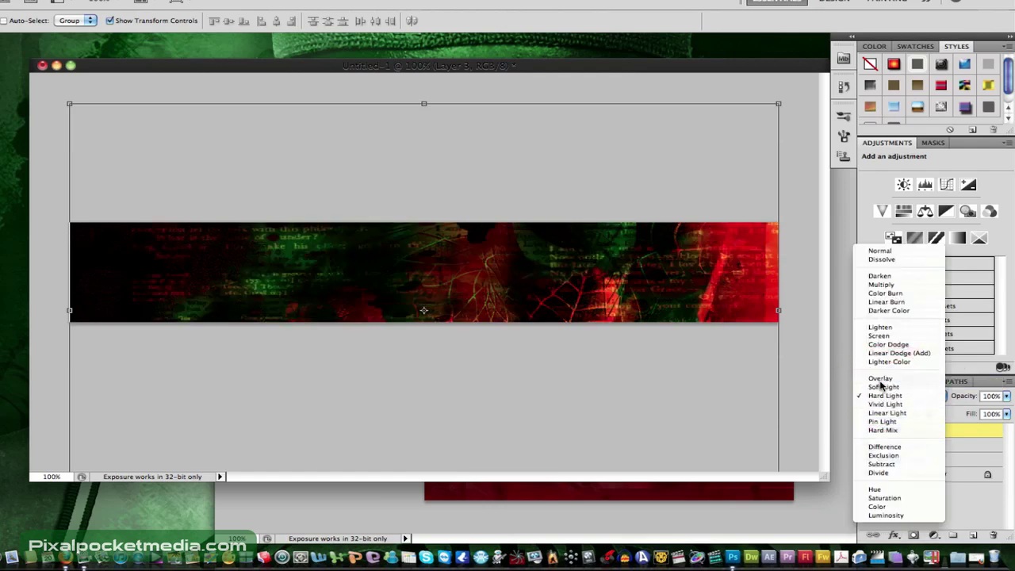
pyautogui.click(881, 380)
pyautogui.click(889, 395)
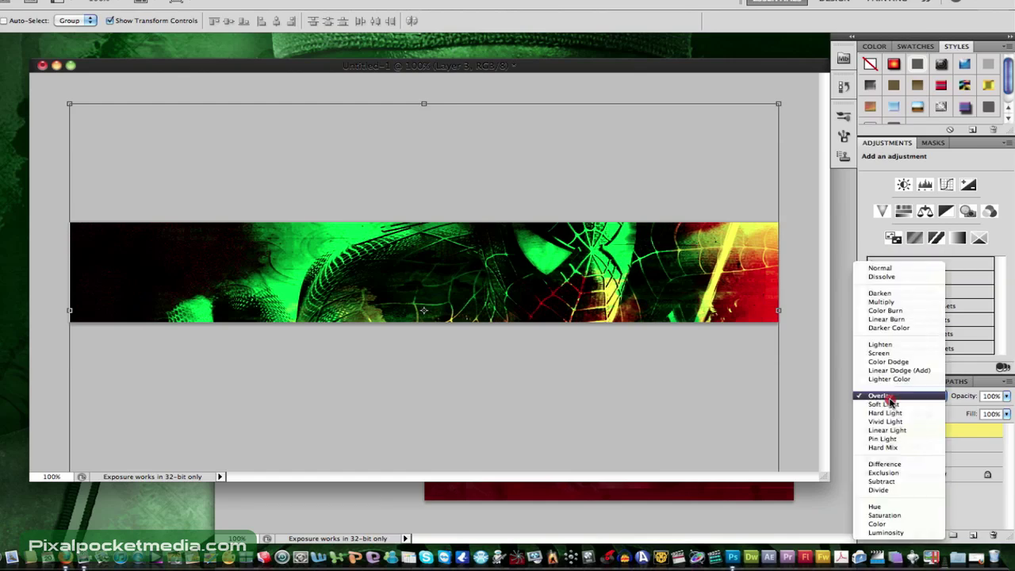
pyautogui.click(890, 305)
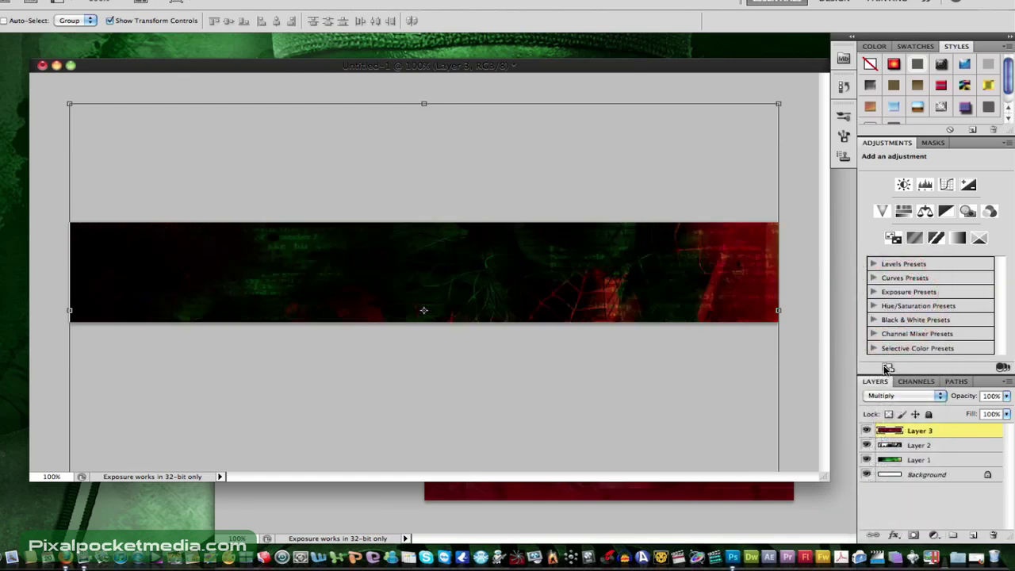
# Set the red texture layer's blending mode to Lighten after comparing it with Screen
pyautogui.click(891, 396)
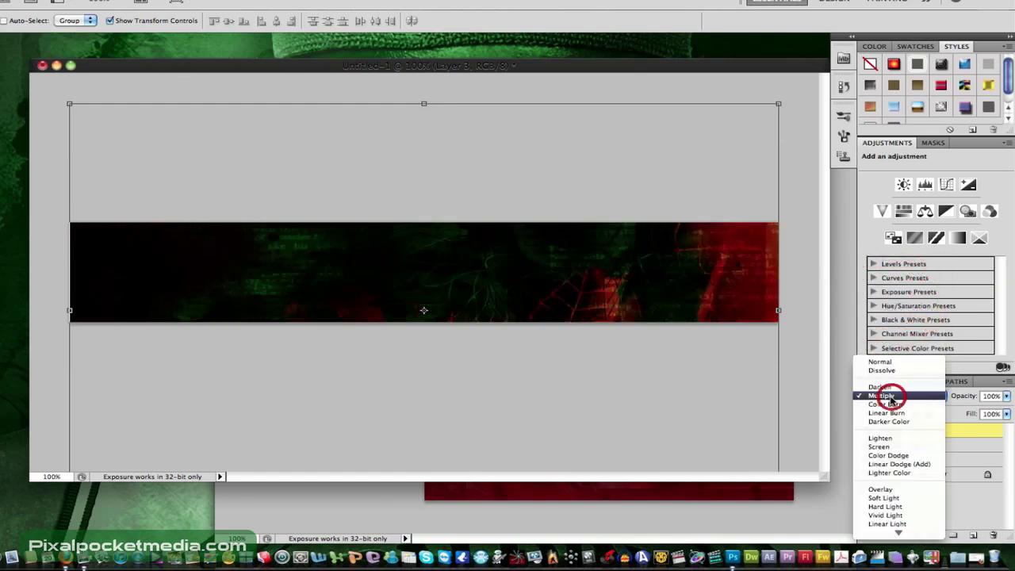
pyautogui.click(882, 438)
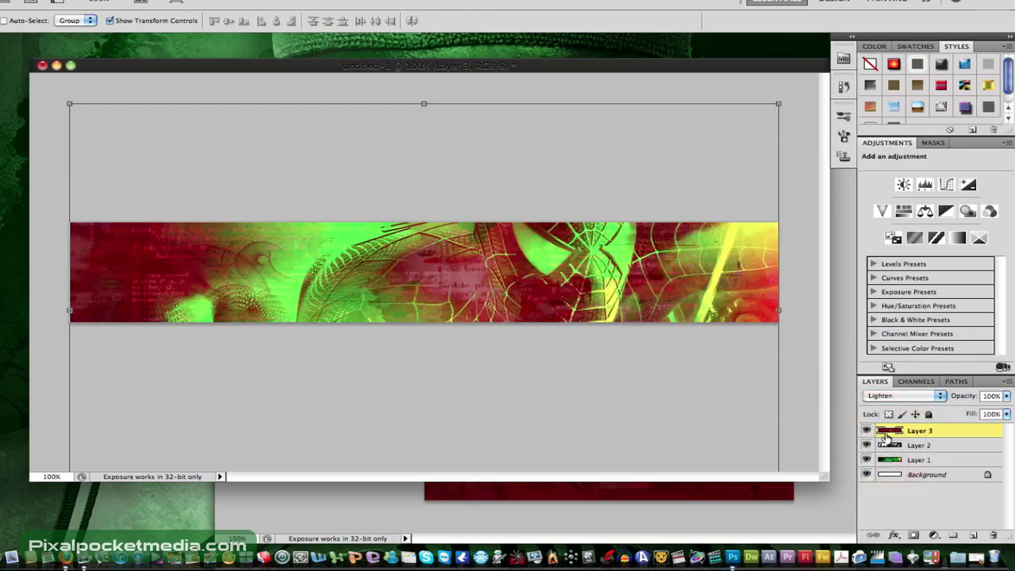
pyautogui.click(907, 399)
pyautogui.click(903, 409)
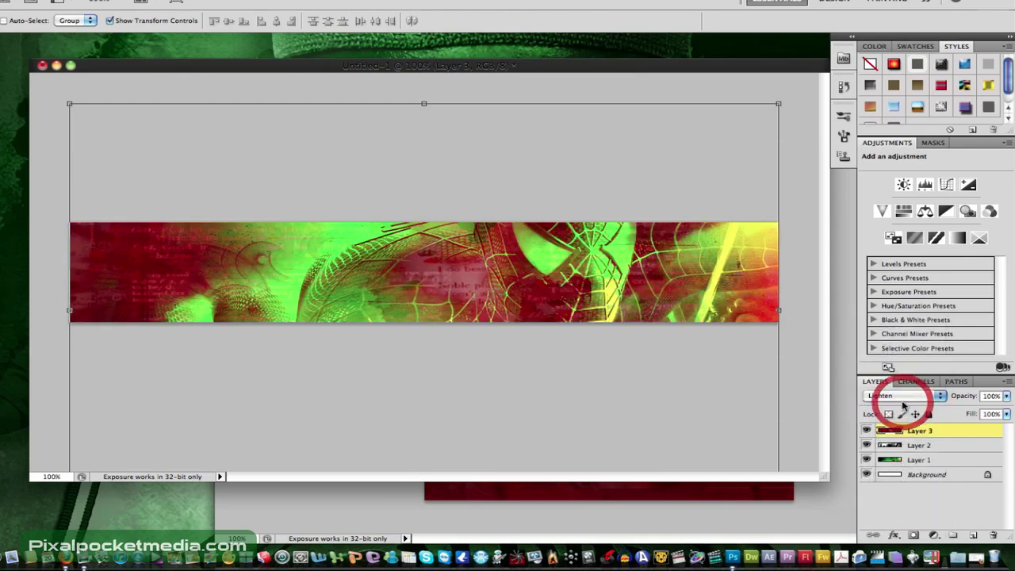
pyautogui.click(902, 403)
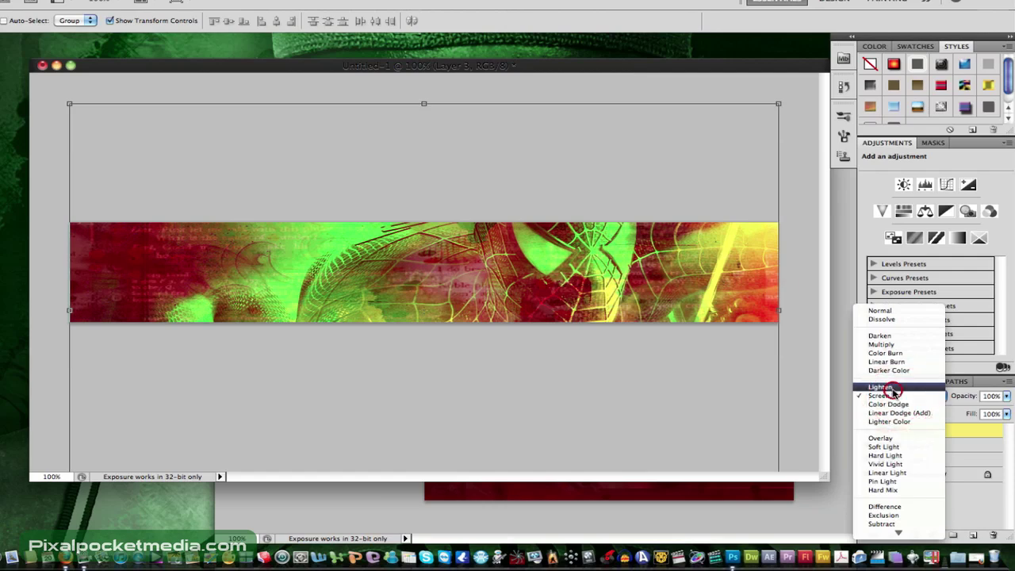
pyautogui.click(894, 388)
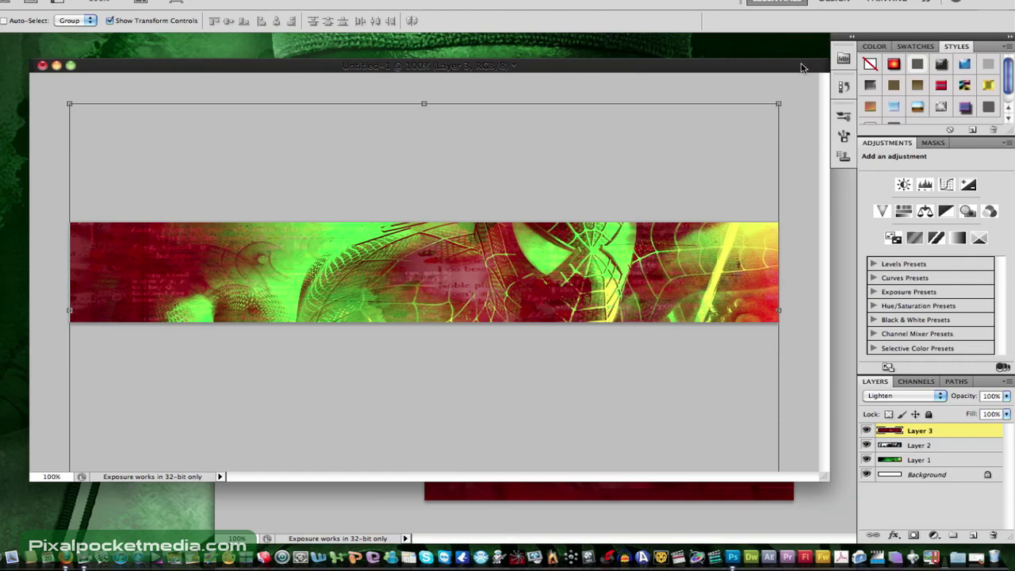
# Select the green background texture on Layer 1 and shift it slightly up and to the right beneath the other layers
pyautogui.moveTo(802, 68); pyautogui.dragTo(644, 66)
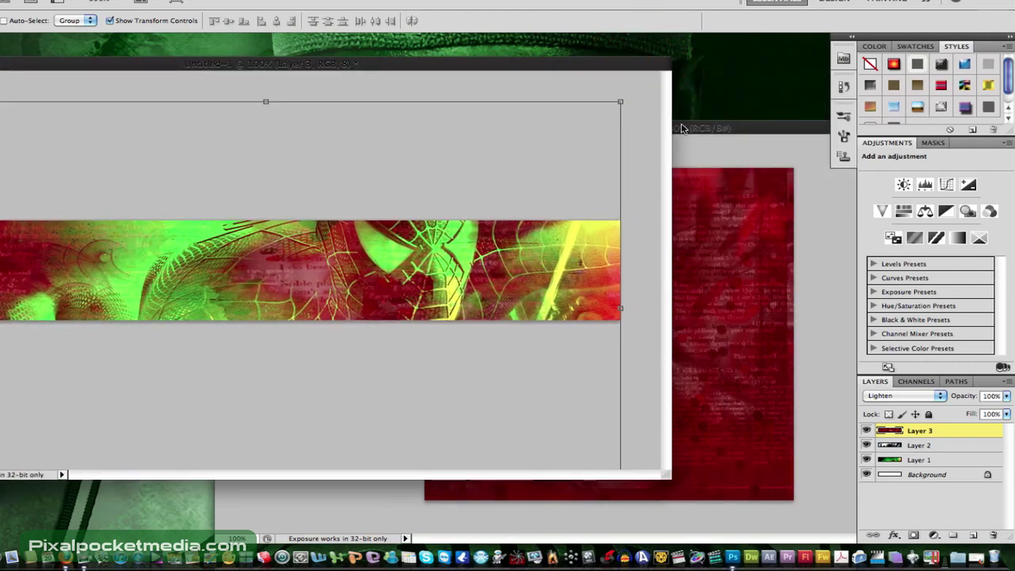
pyautogui.click(882, 465)
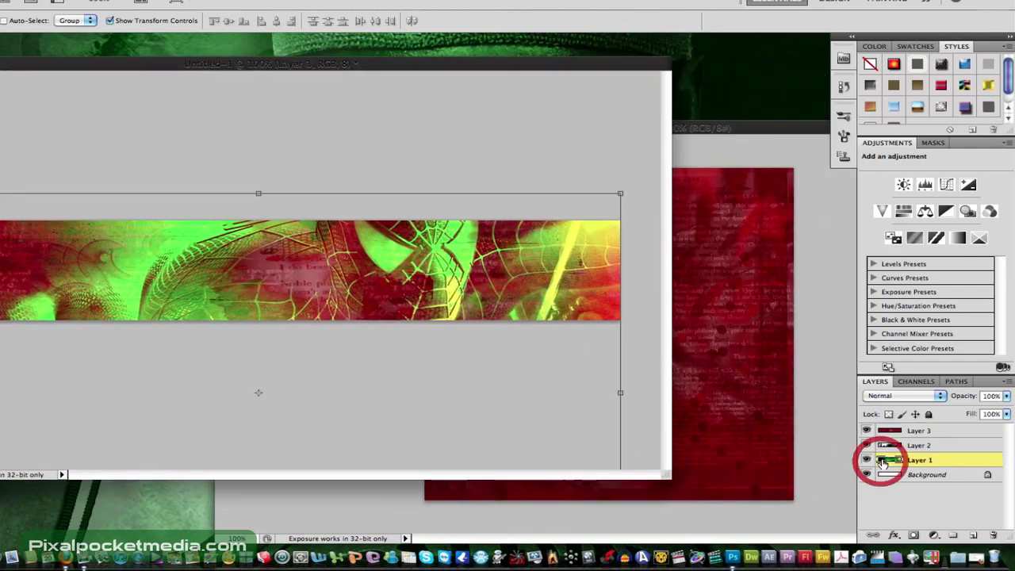
pyautogui.moveTo(458, 71); pyautogui.dragTo(560, 55)
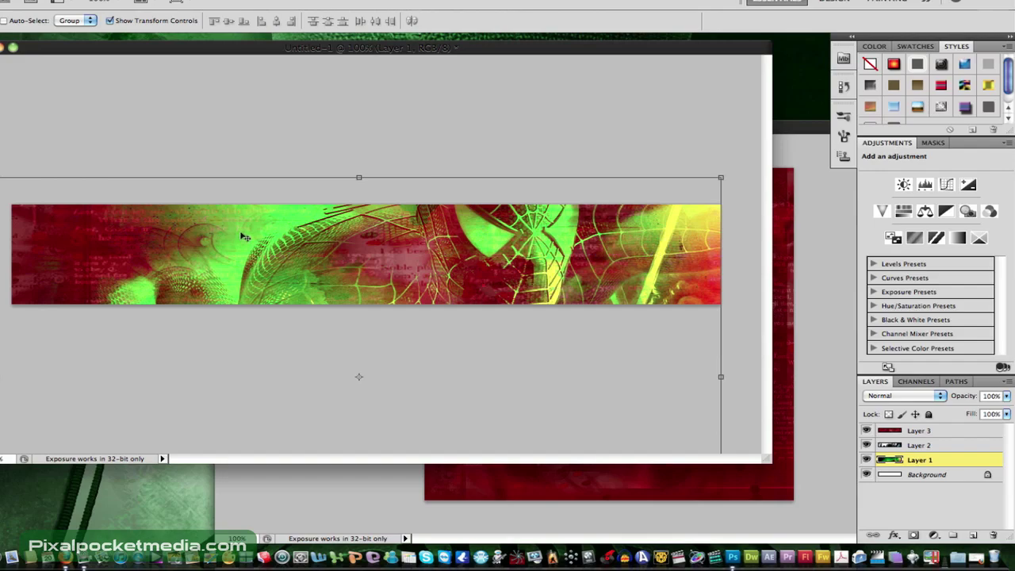
pyautogui.moveTo(258, 230)
pyautogui.mouseDown()
pyautogui.moveTo(683, 230)
pyautogui.moveTo(196, 211)
pyautogui.moveTo(265, 214)
pyautogui.moveTo(230, 215)
pyautogui.moveTo(255, 214)
pyautogui.mouseUp()
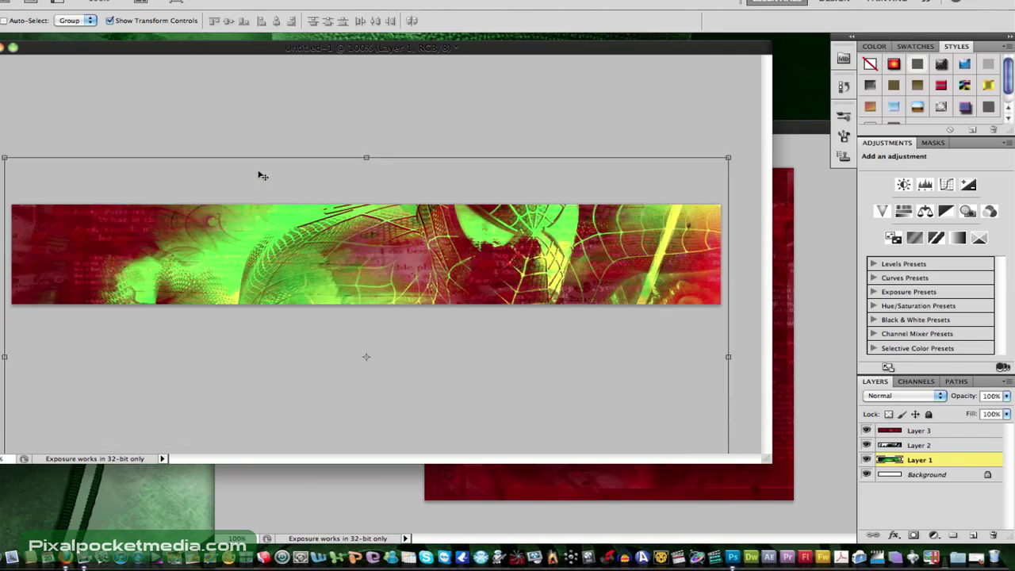
# Close the bloody-tears-red-design.jpg window and move the banner window fully back into view
pyautogui.click(784, 135)
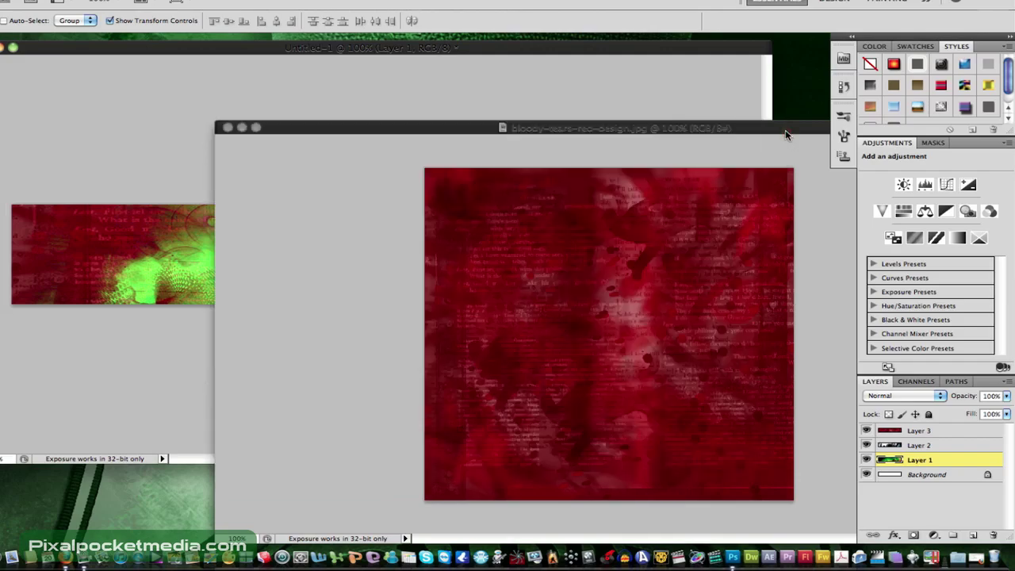
pyautogui.click(227, 127)
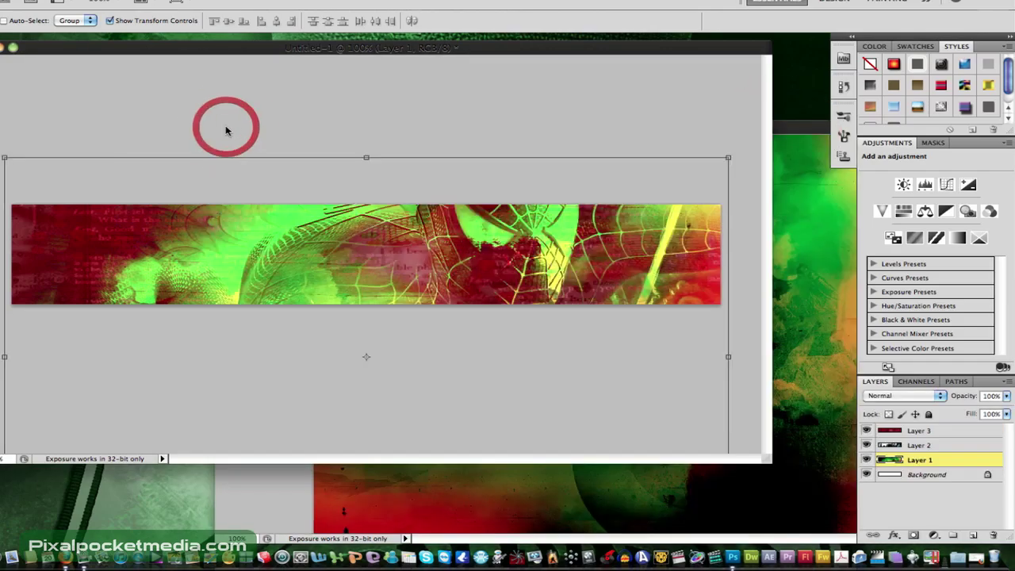
pyautogui.moveTo(238, 48); pyautogui.dragTo(287, 72)
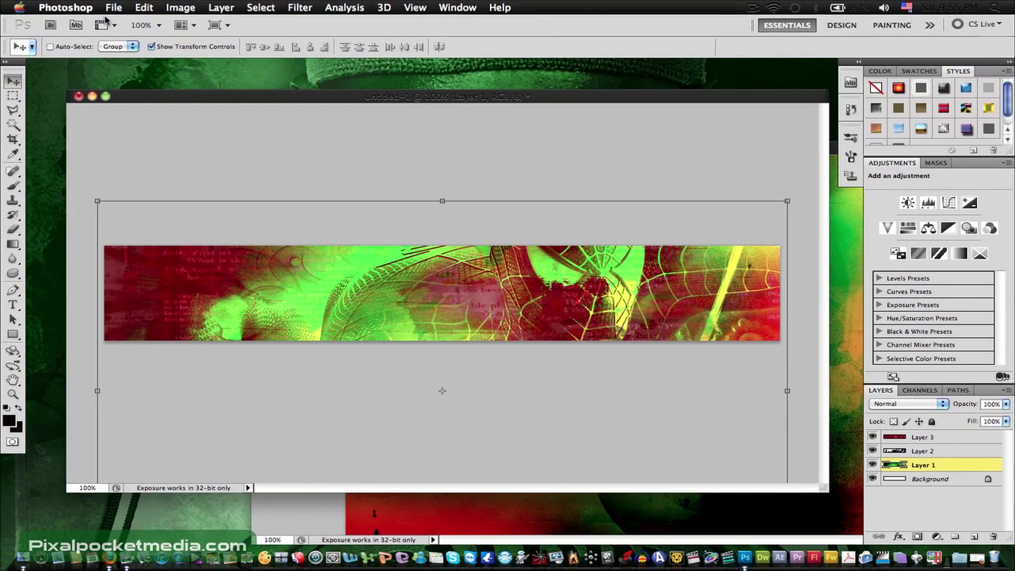
# Open the Facebook logo image from the website Logos folder inside the textures and backgrounds folder
pyautogui.click(114, 7)
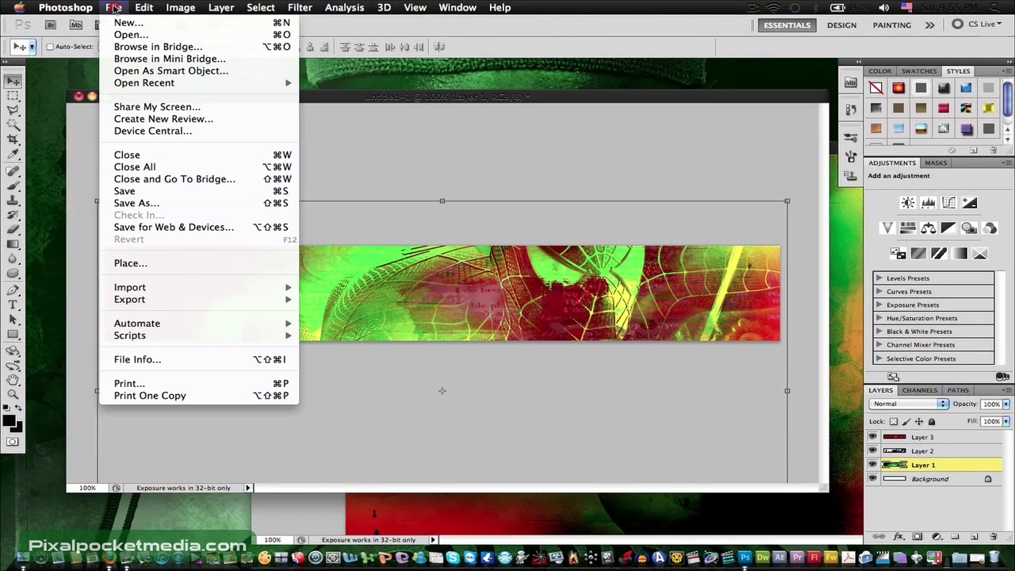
pyautogui.click(125, 34)
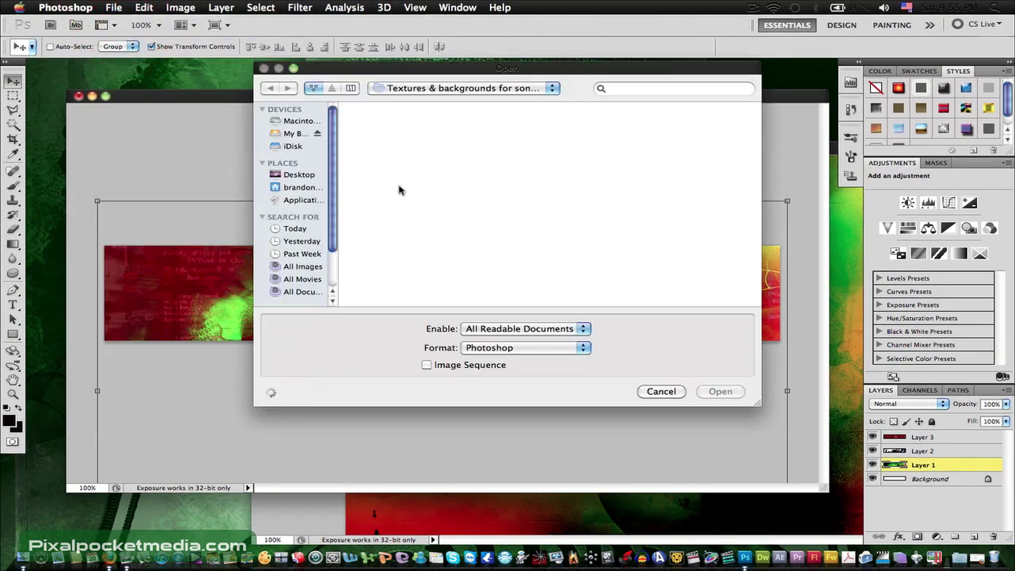
pyautogui.click(476, 88)
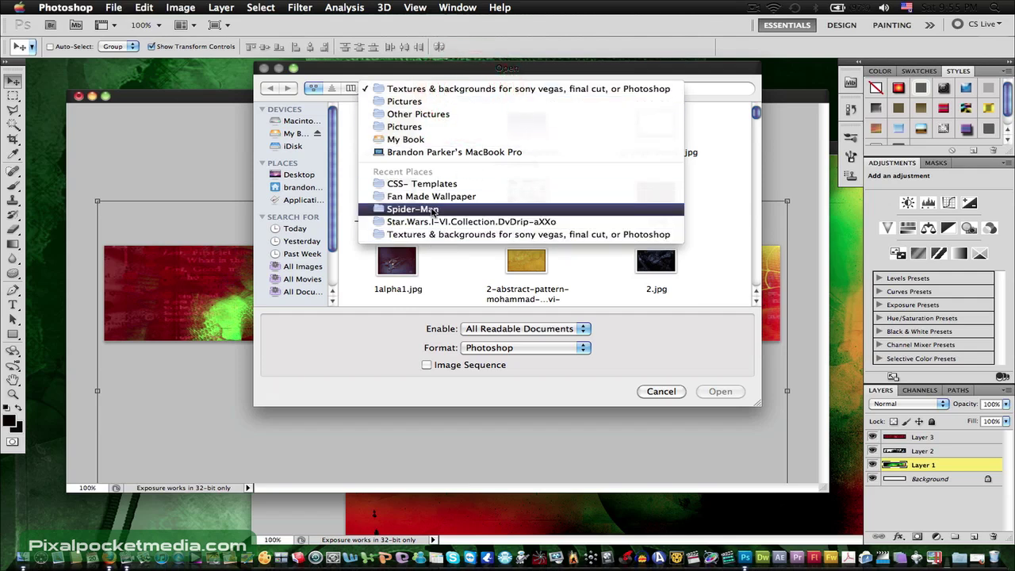
pyautogui.click(440, 236)
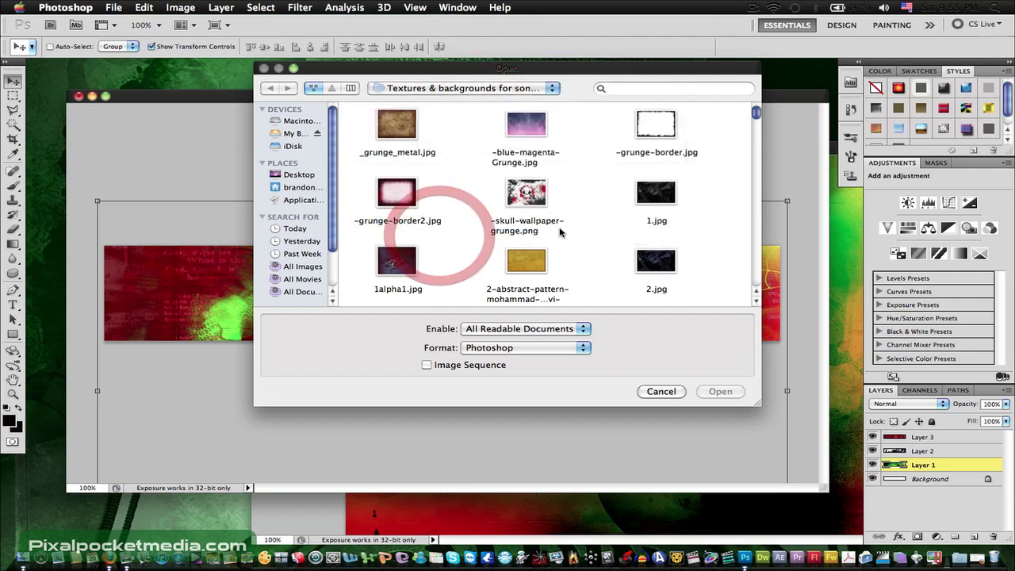
pyautogui.moveTo(757, 114); pyautogui.dragTo(736, 305)
pyautogui.scroll(5, 450, 264)
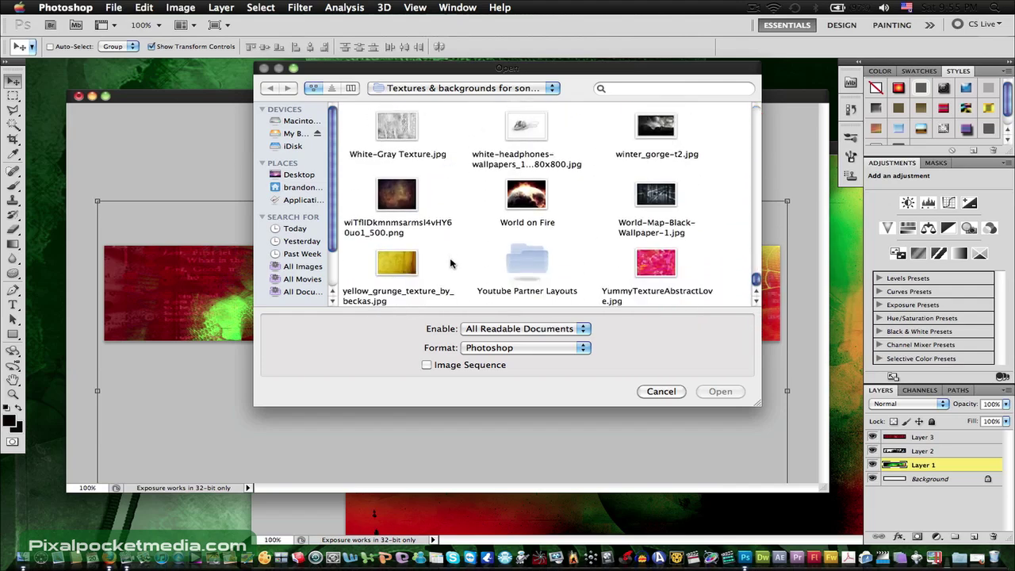
pyautogui.scroll(-1, 450, 264)
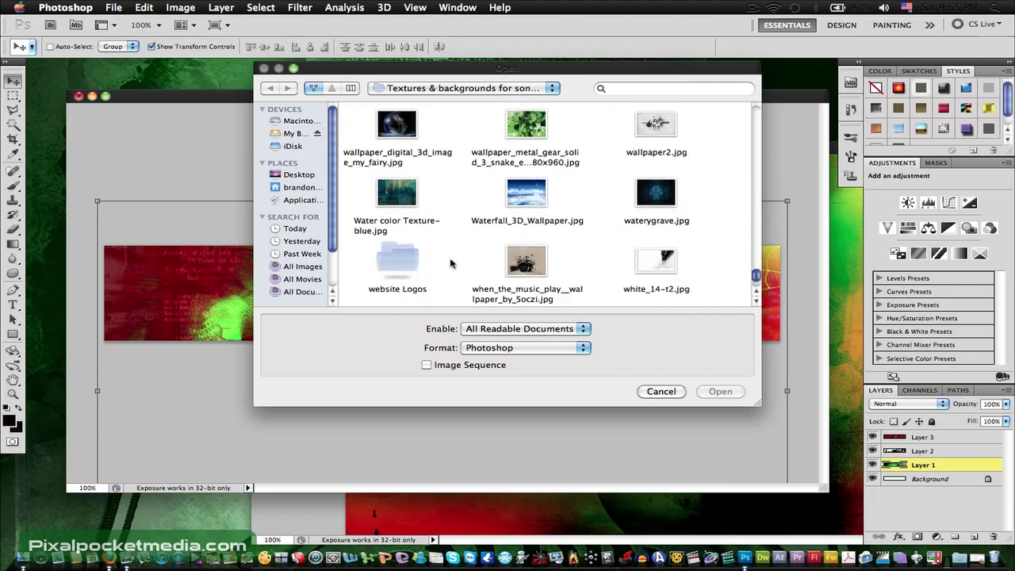
pyautogui.doubleClick(409, 260)
pyautogui.scroll(-5, 599, 206)
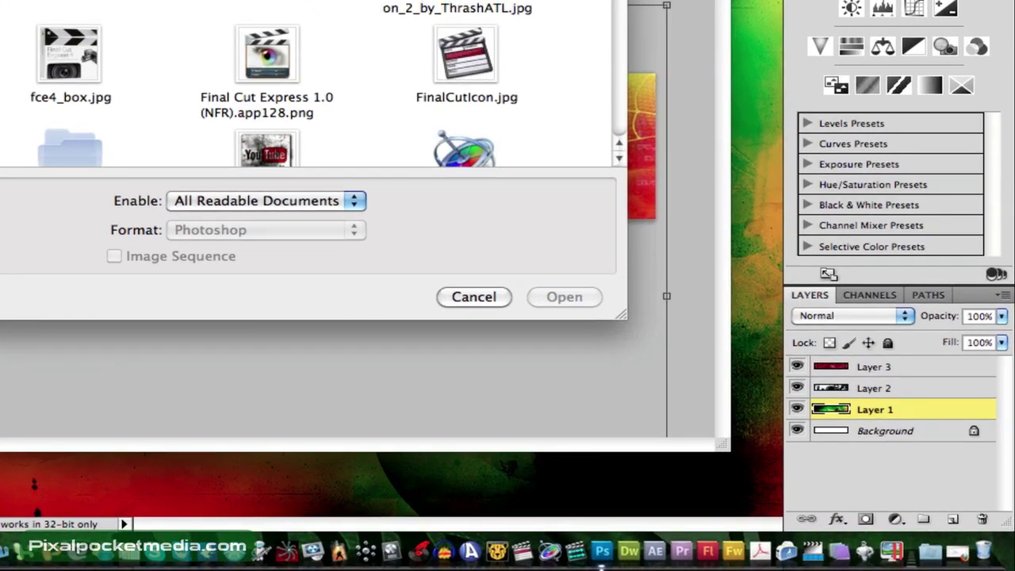
pyautogui.click(267, 56)
pyautogui.click(572, 300)
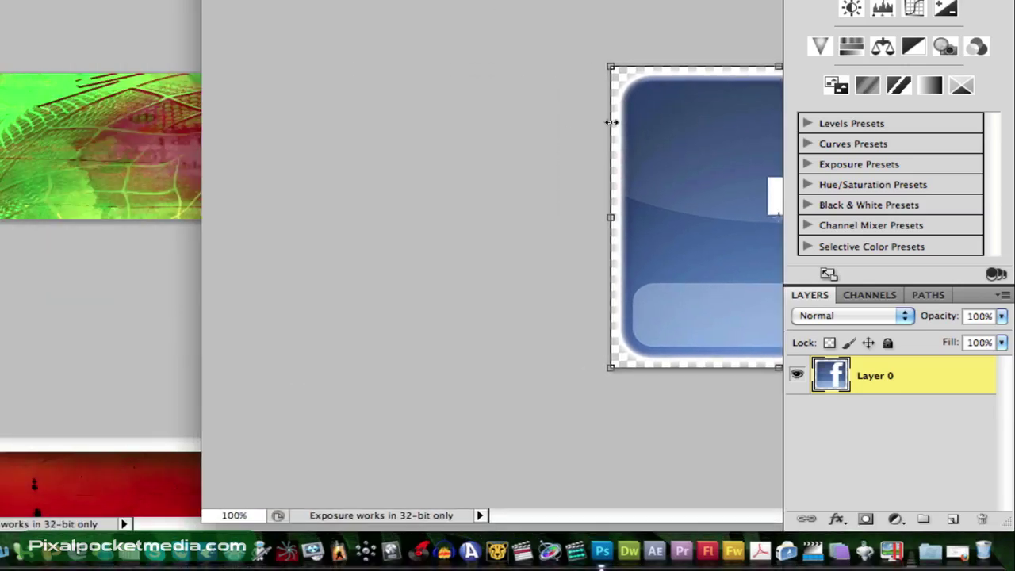
# Copy the Facebook logo into the banner document and move its layer above Layer 3
pyautogui.moveTo(611, 121); pyautogui.dragTo(127, 163)
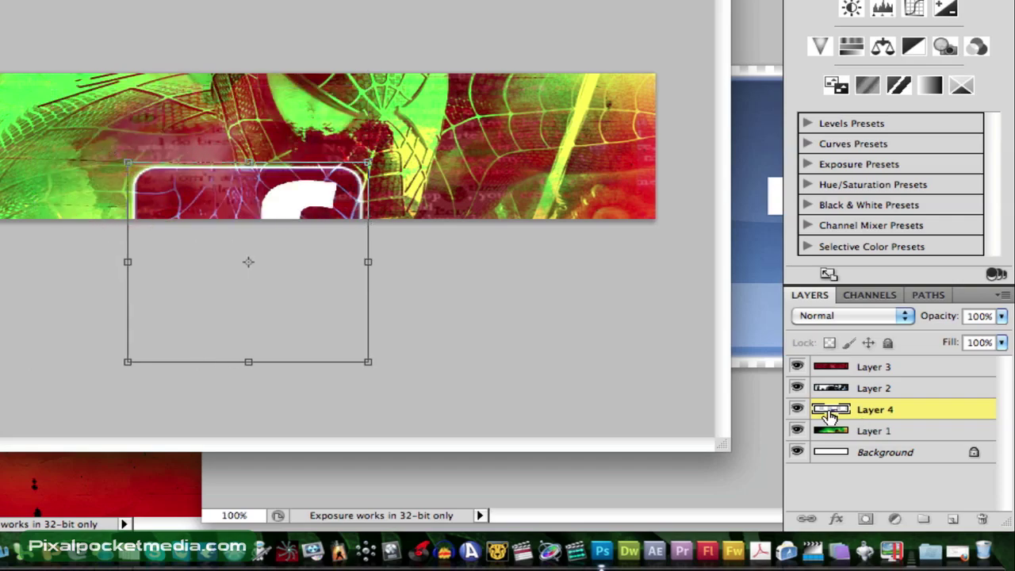
pyautogui.click(833, 366)
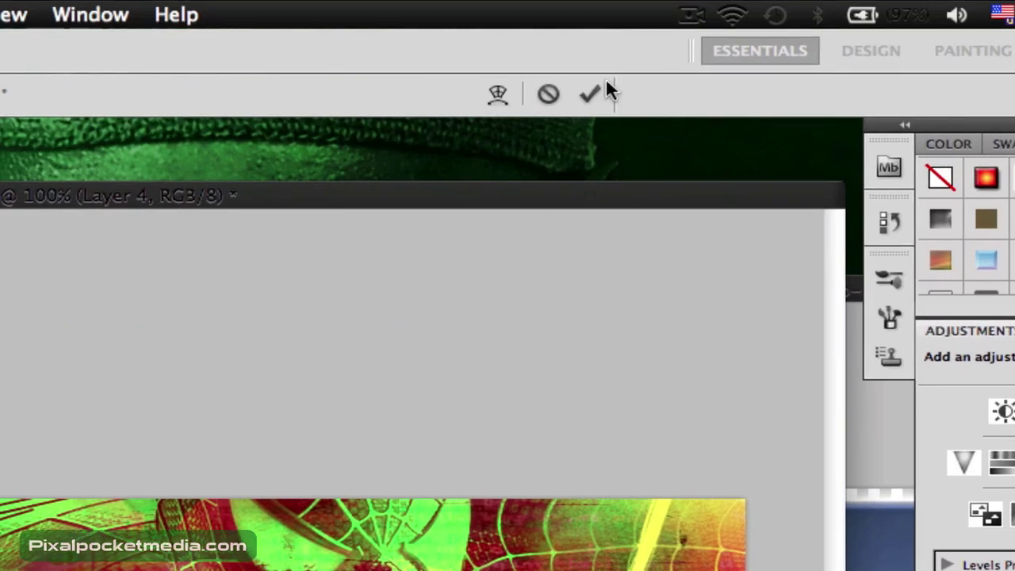
pyautogui.click(575, 97)
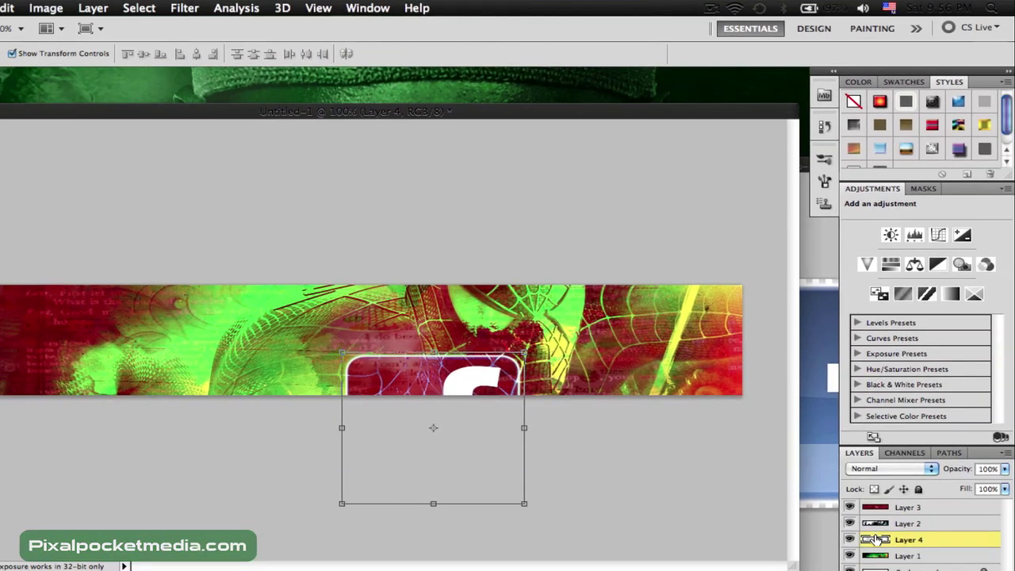
pyautogui.moveTo(890, 570); pyautogui.dragTo(892, 566)
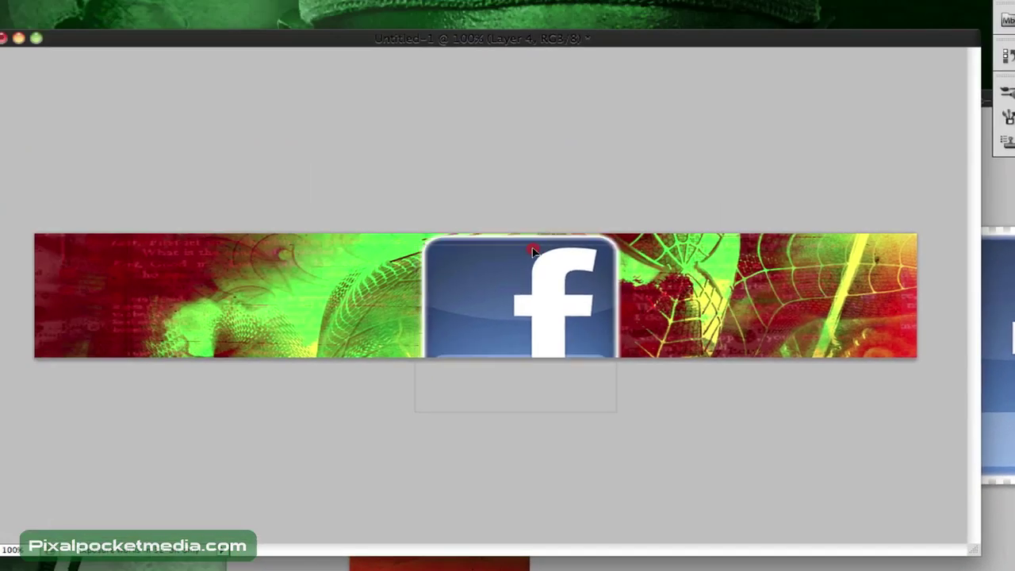
# Shrink the Facebook logo to about 46% width and 37% height and place it near the banner's left end
pyautogui.click(532, 248)
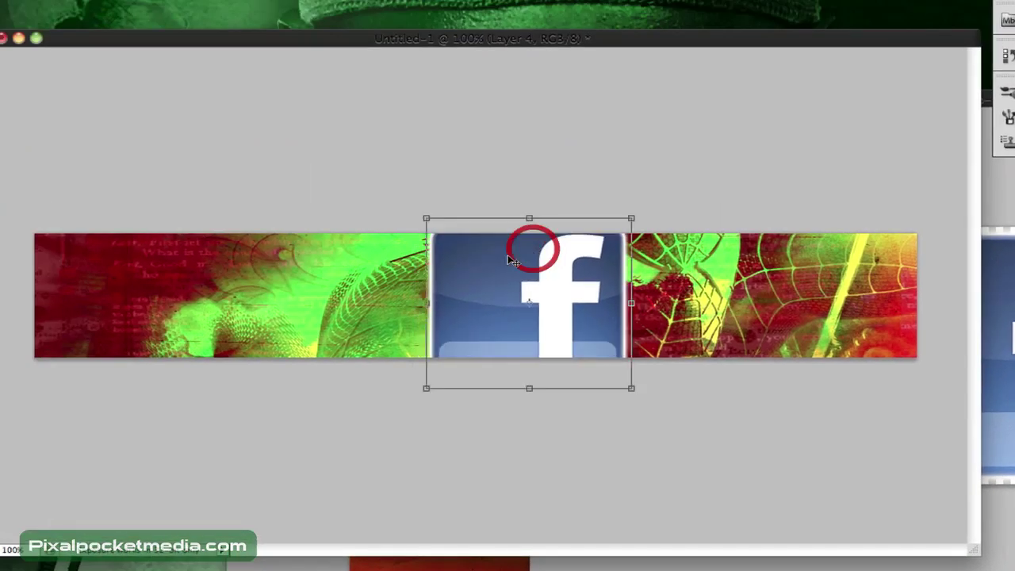
pyautogui.moveTo(429, 236); pyautogui.dragTo(647, 290)
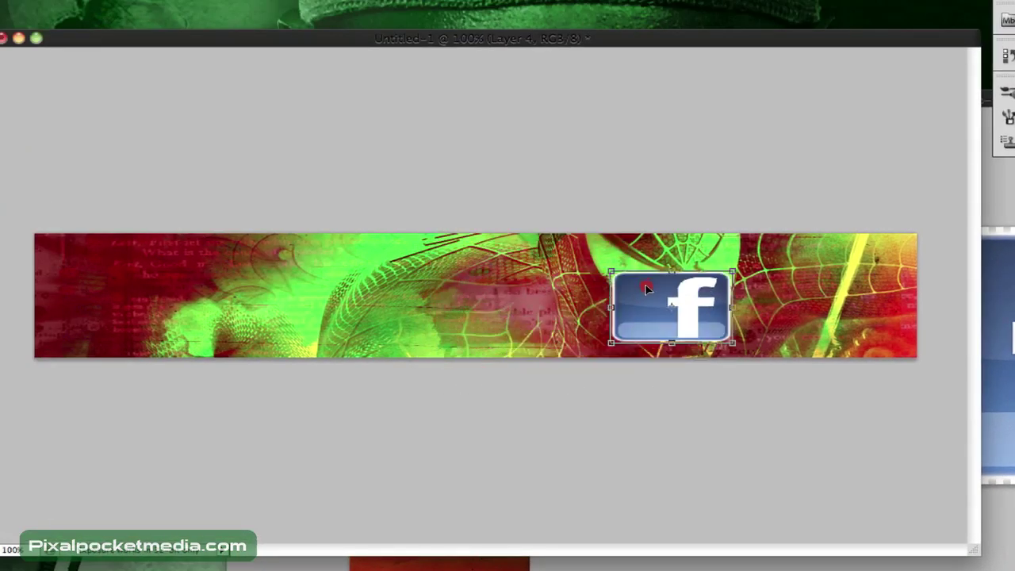
pyautogui.moveTo(737, 271); pyautogui.dragTo(706, 281)
pyautogui.click(641, 299)
pyautogui.moveTo(641, 299); pyautogui.dragTo(98, 284)
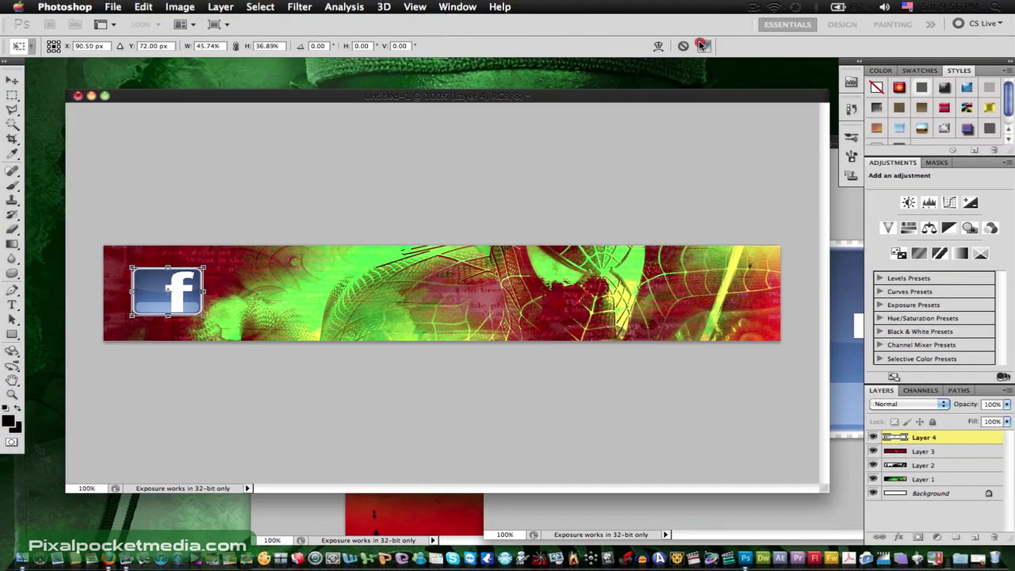
pyautogui.click(701, 45)
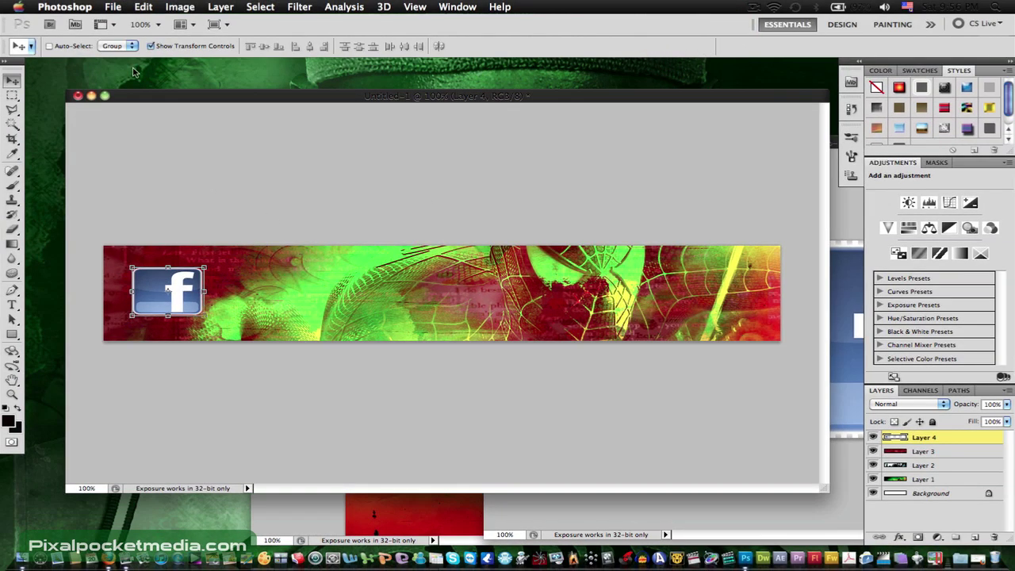
# Enlarge the Facebook logo on Layer 4 to about 118% width and 117% height
pyautogui.click(143, 8)
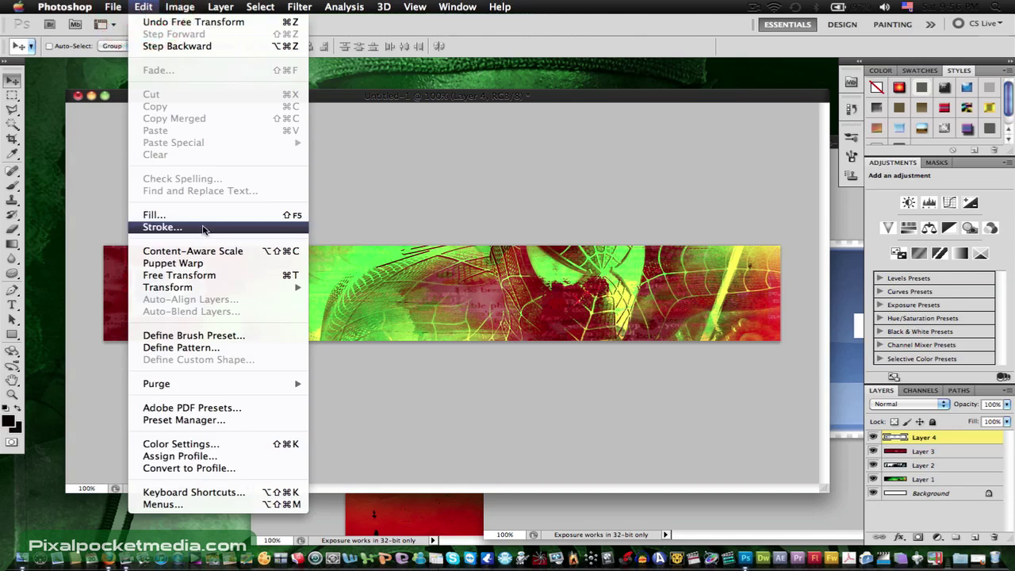
pyautogui.moveTo(199, 290)
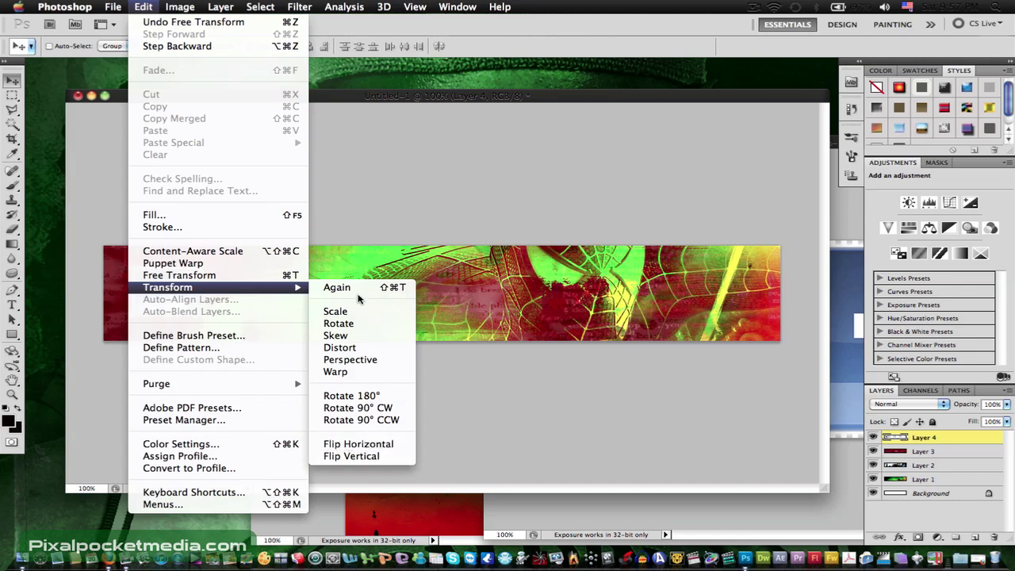
pyautogui.click(363, 214)
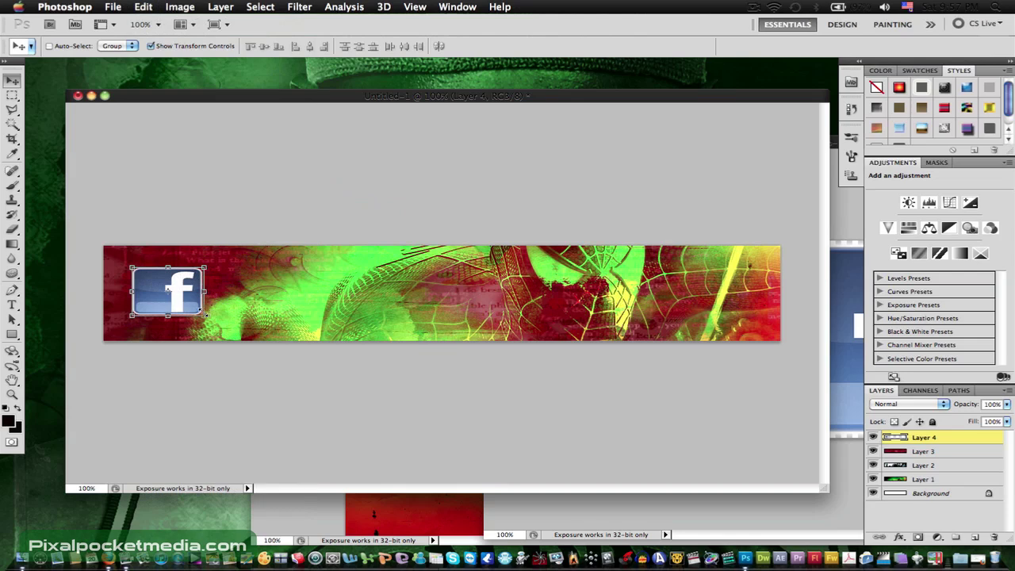
pyautogui.moveTo(205, 316); pyautogui.dragTo(217, 323)
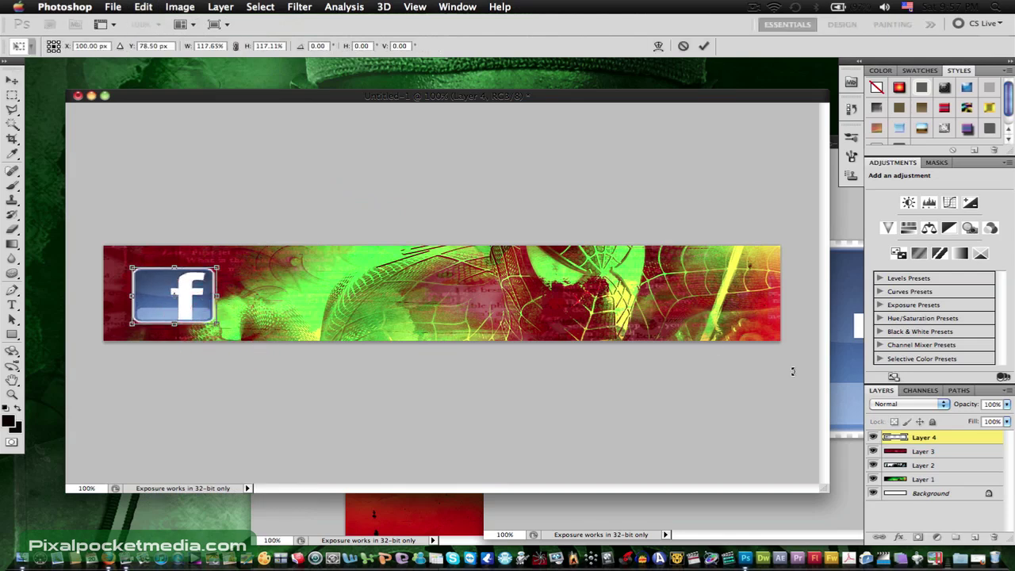
pyautogui.click(707, 46)
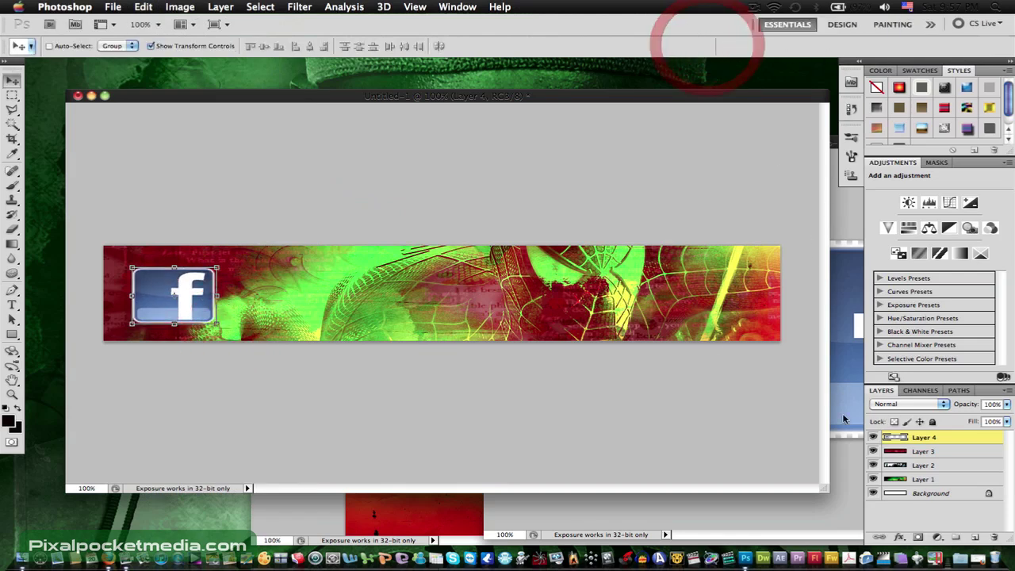
# Try flipping the Spider-Man image on Layer 2 horizontally and undo the flip
pyautogui.click(897, 469)
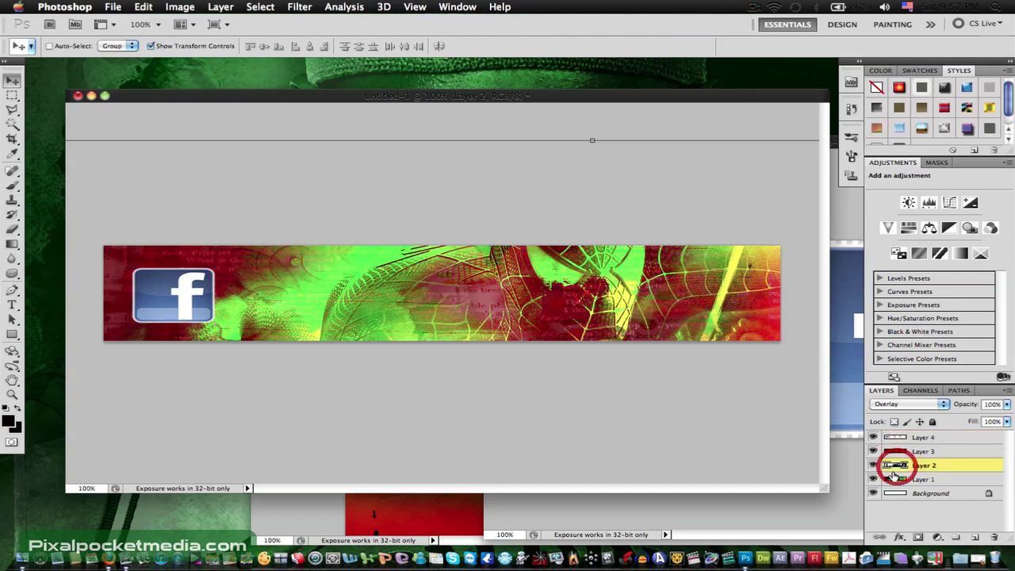
pyautogui.click(135, 6)
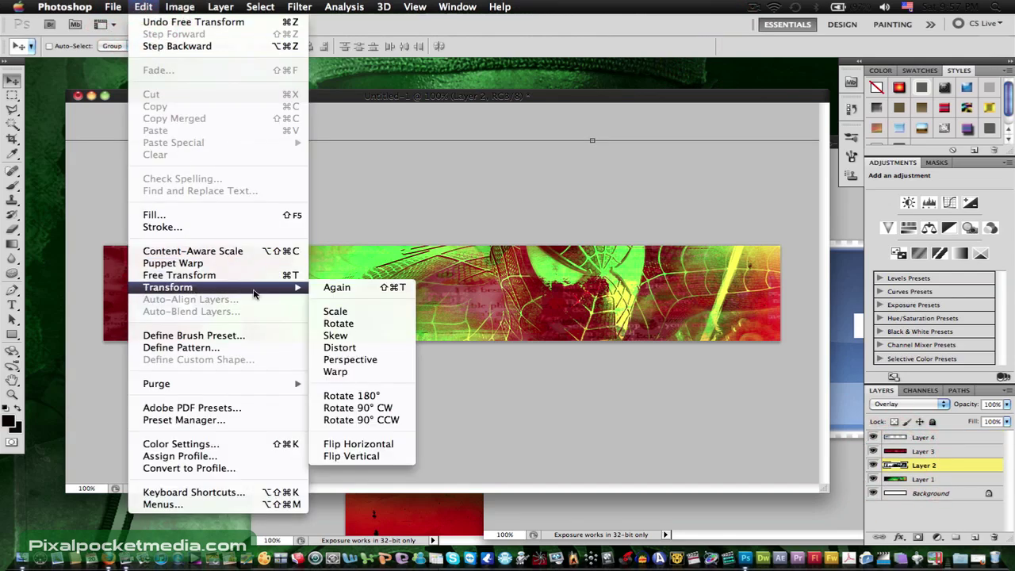
pyautogui.click(368, 444)
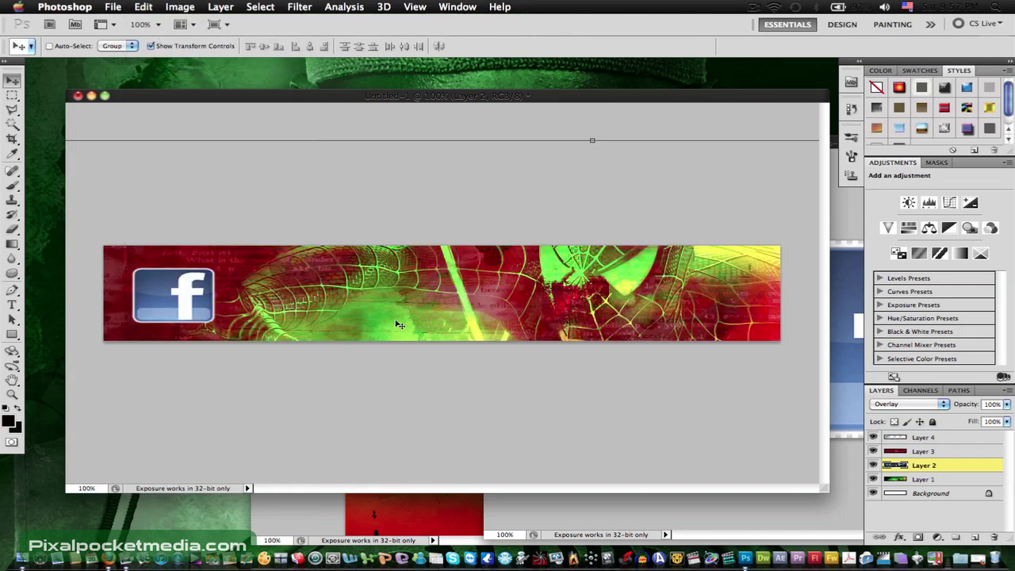
pyautogui.click(143, 7)
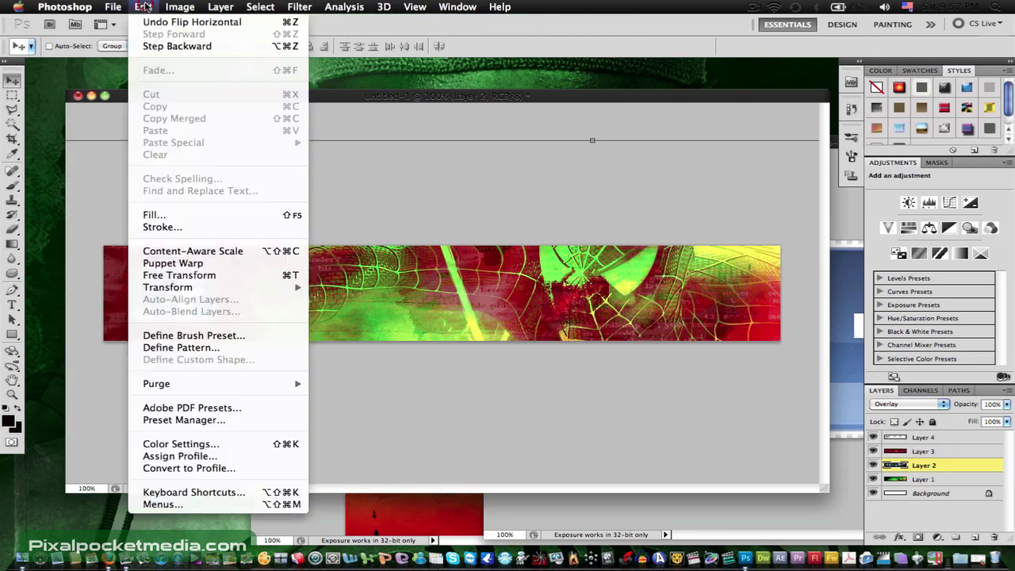
pyautogui.click(144, 6)
pyautogui.click(144, 6)
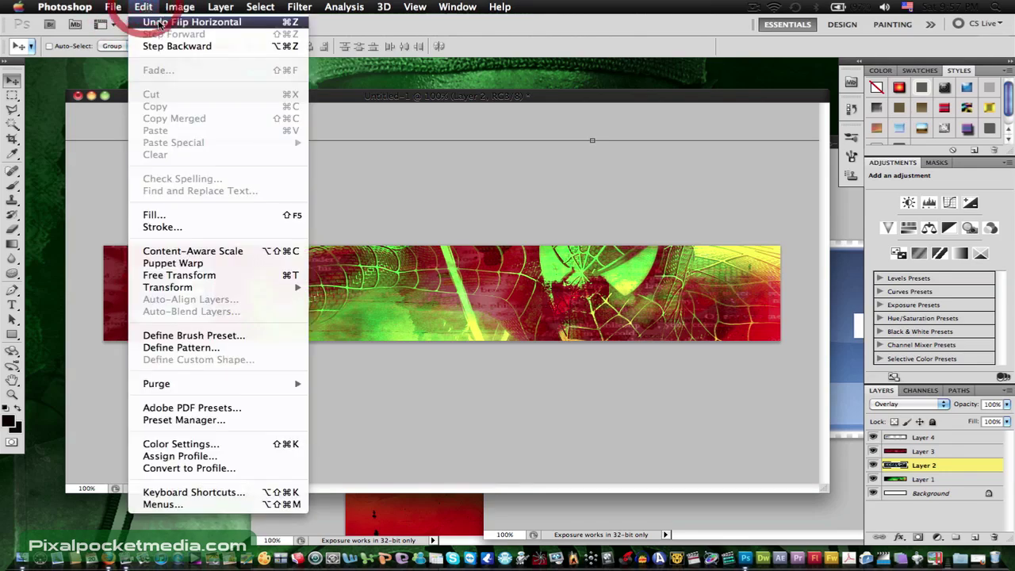
pyautogui.click(176, 19)
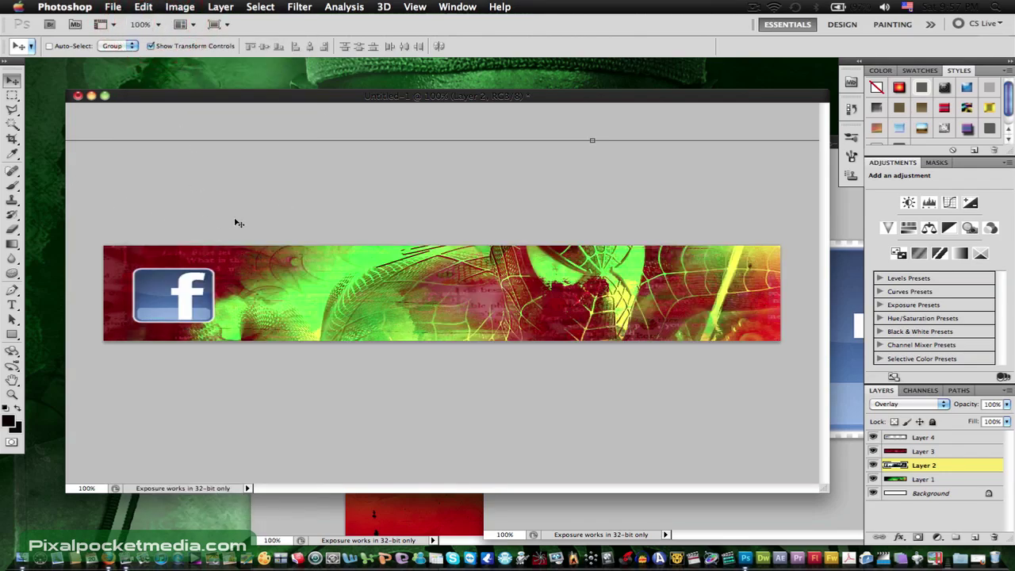
# Shift the Spider-Man image on Layer 2 slightly left and move the banner window a little up and to the left
pyautogui.moveTo(160, 292); pyautogui.dragTo(150, 289)
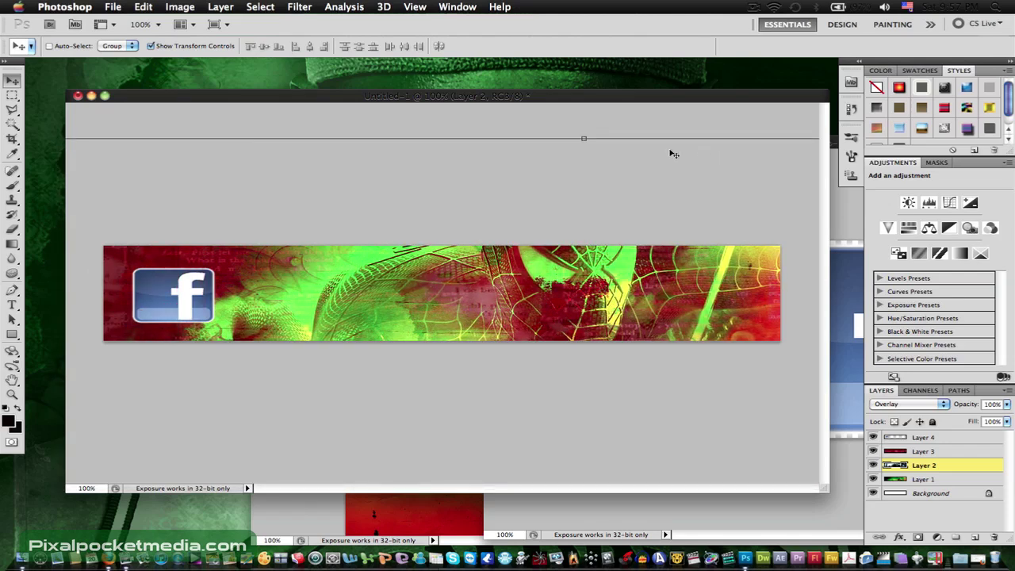
pyautogui.moveTo(308, 96)
pyautogui.mouseDown()
pyautogui.moveTo(320, 95)
pyautogui.moveTo(283, 83)
pyautogui.mouseUp()
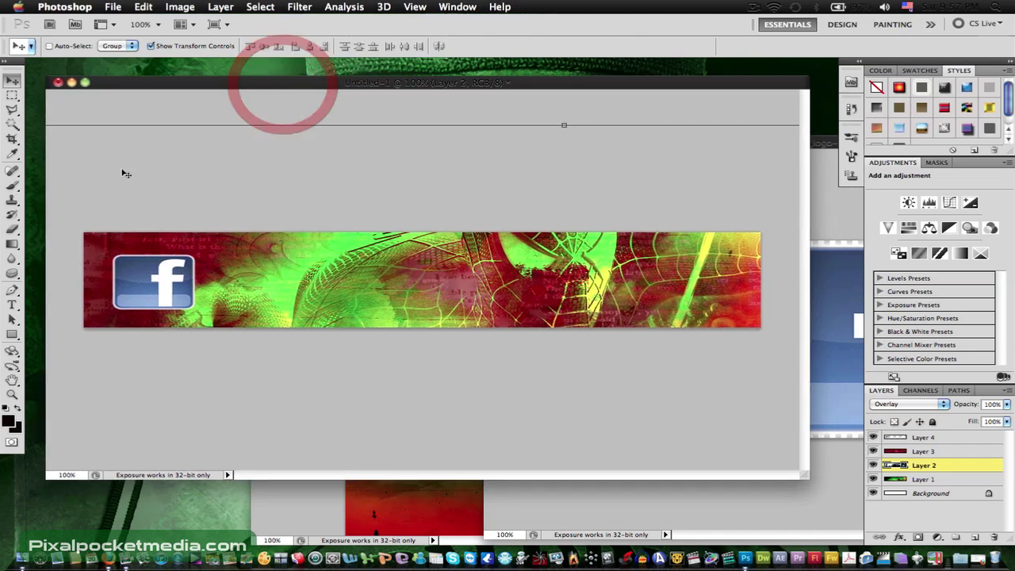
# Select the Facebook logo on Layer 4 and scale it down to a small icon near the banner's left end
pyautogui.click(17, 84)
pyautogui.click(906, 439)
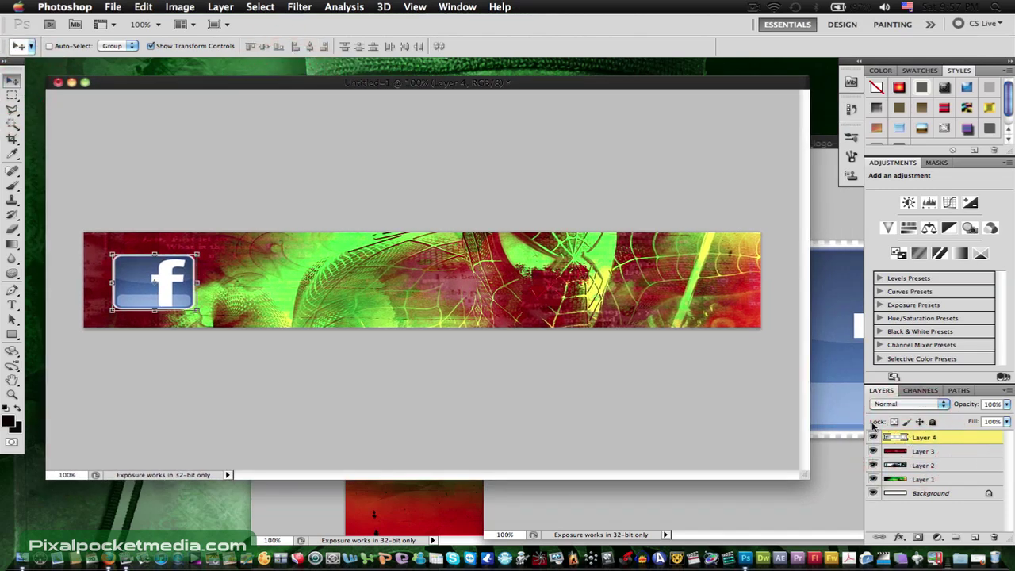
pyautogui.moveTo(107, 255); pyautogui.dragTo(118, 280)
pyautogui.click(703, 45)
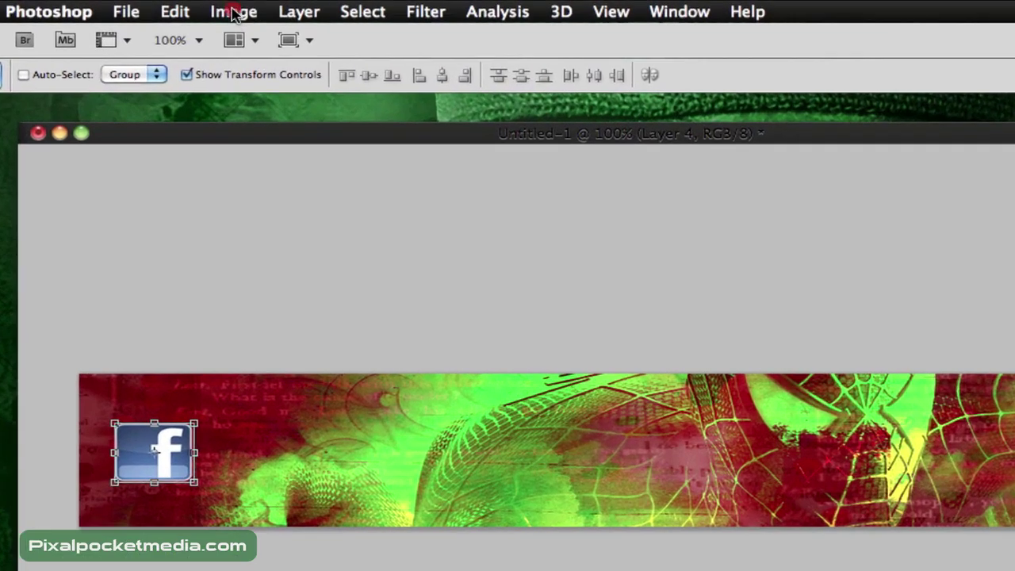
# Try shifting the Facebook logo's midtones from green toward magenta with Color Balance
pyautogui.click(180, 6)
pyautogui.moveTo(296, 76)
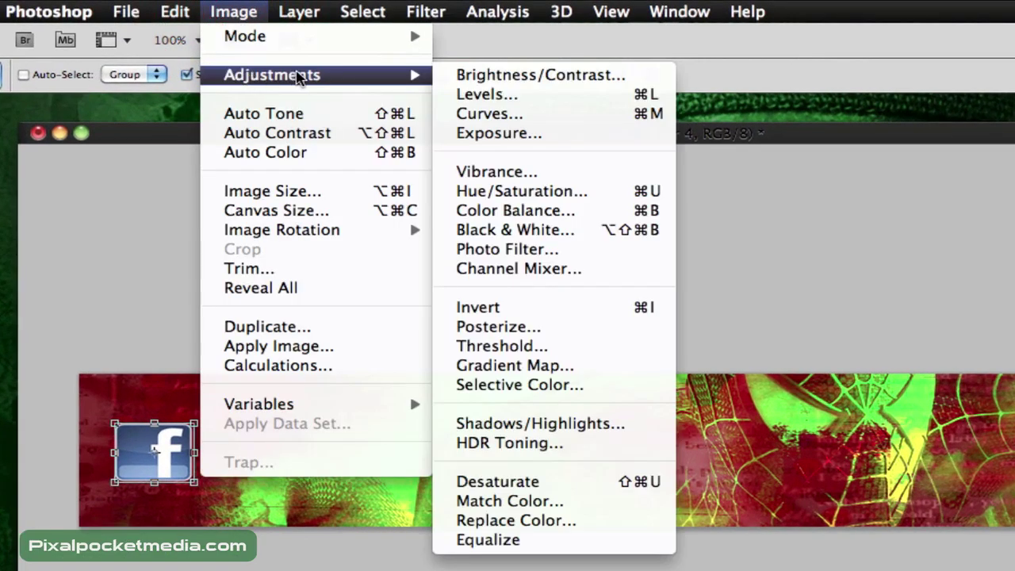
pyautogui.click(535, 212)
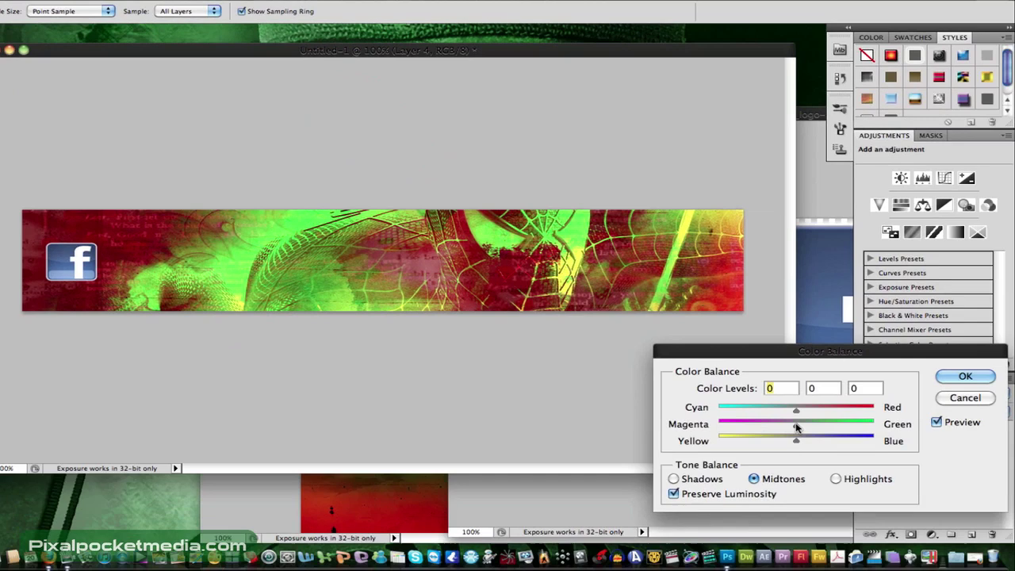
pyautogui.moveTo(797, 428); pyautogui.dragTo(772, 425)
pyautogui.click(956, 399)
pyautogui.press('v')
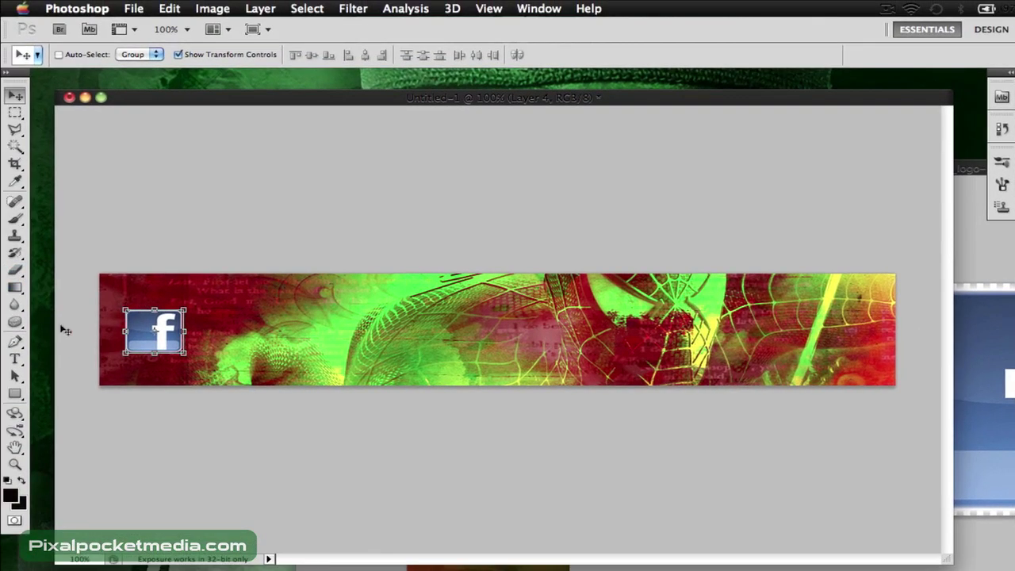
# Remove the white border around the Facebook logo on Layer 4 using the Magic Wand with tolerance 32, and clear the selection
pyautogui.click(15, 147)
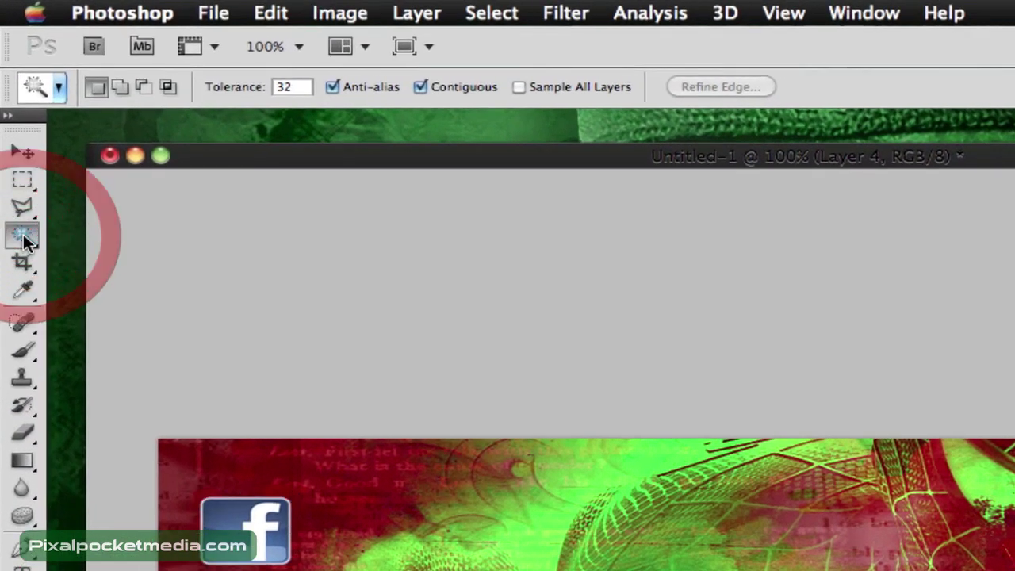
pyautogui.click(23, 237)
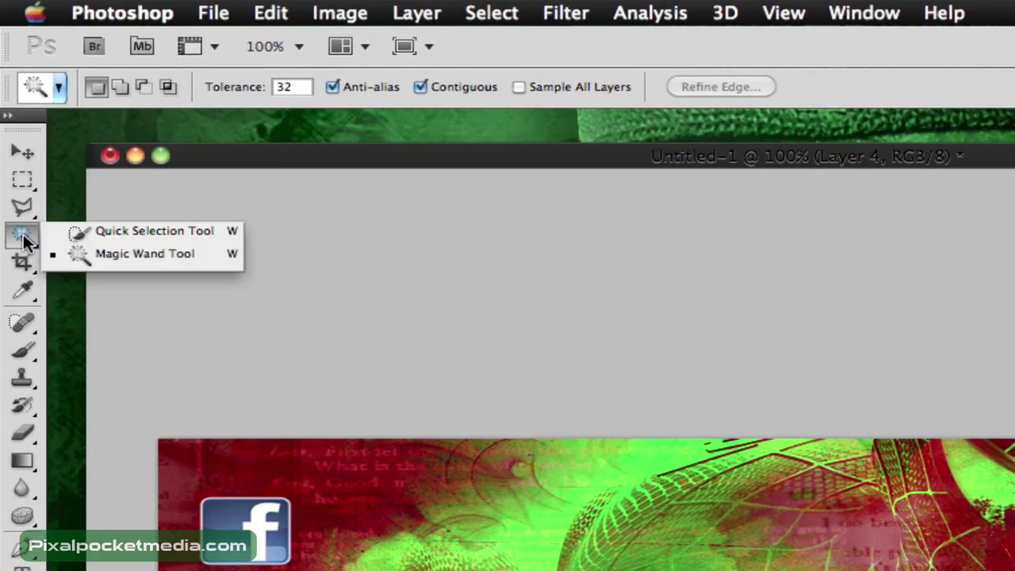
pyautogui.click(68, 254)
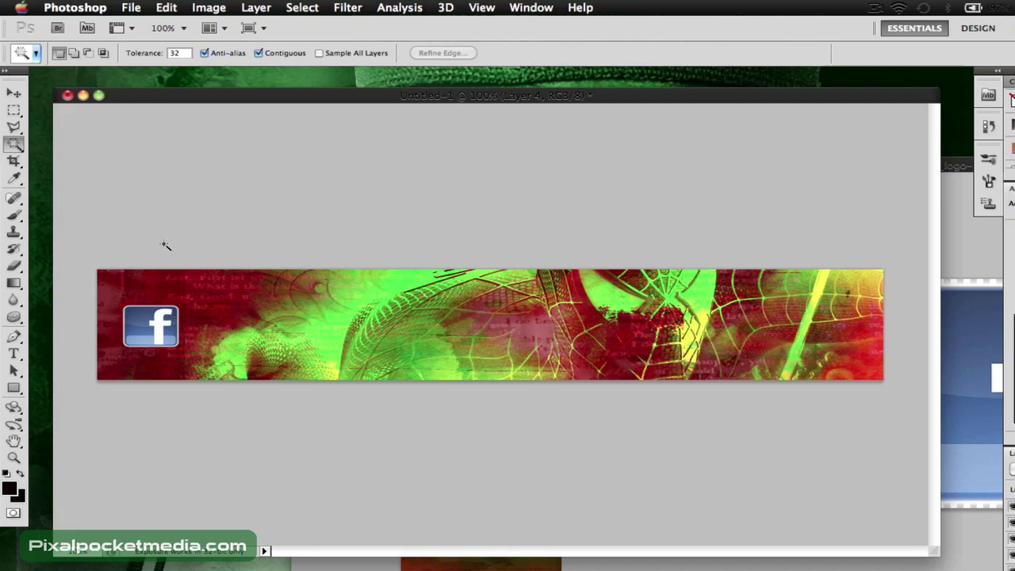
pyautogui.click(184, 28)
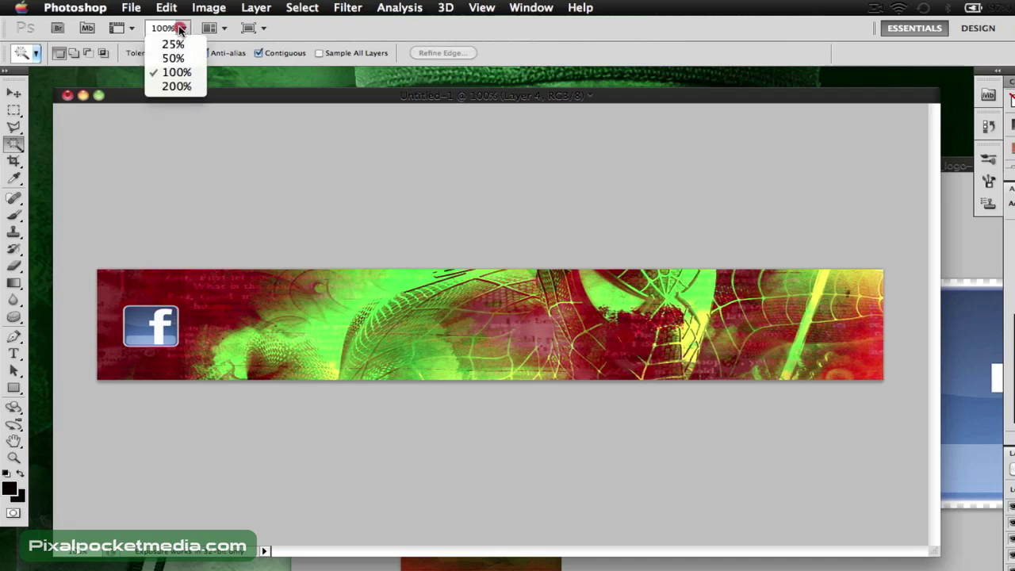
pyautogui.click(179, 85)
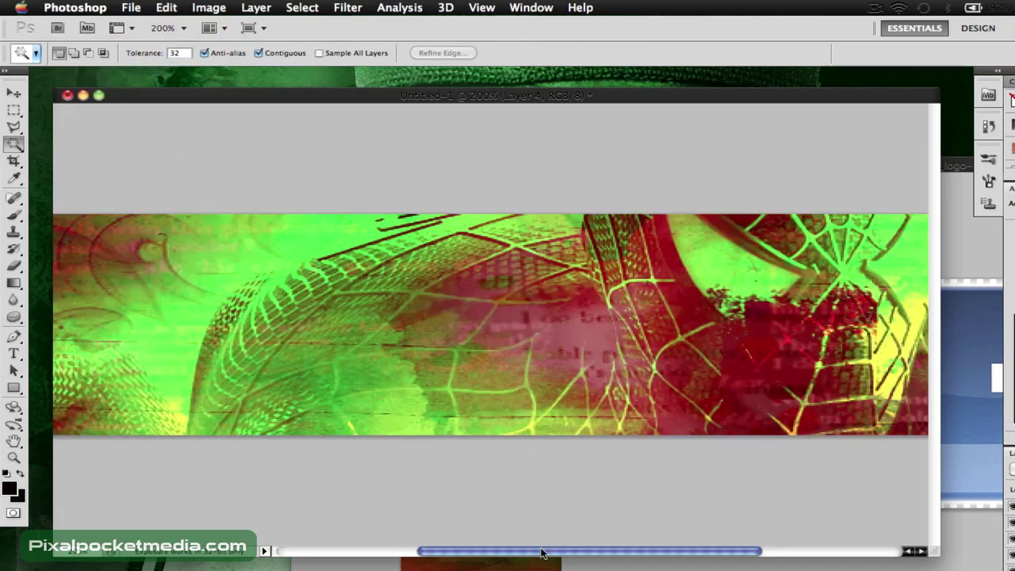
pyautogui.moveTo(542, 552); pyautogui.dragTo(265, 551)
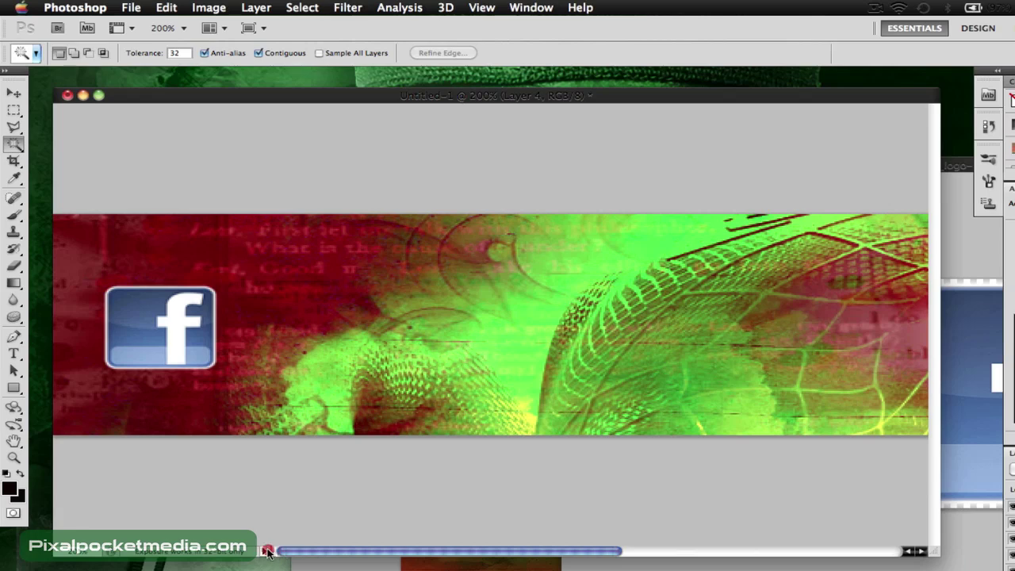
pyautogui.click(215, 343)
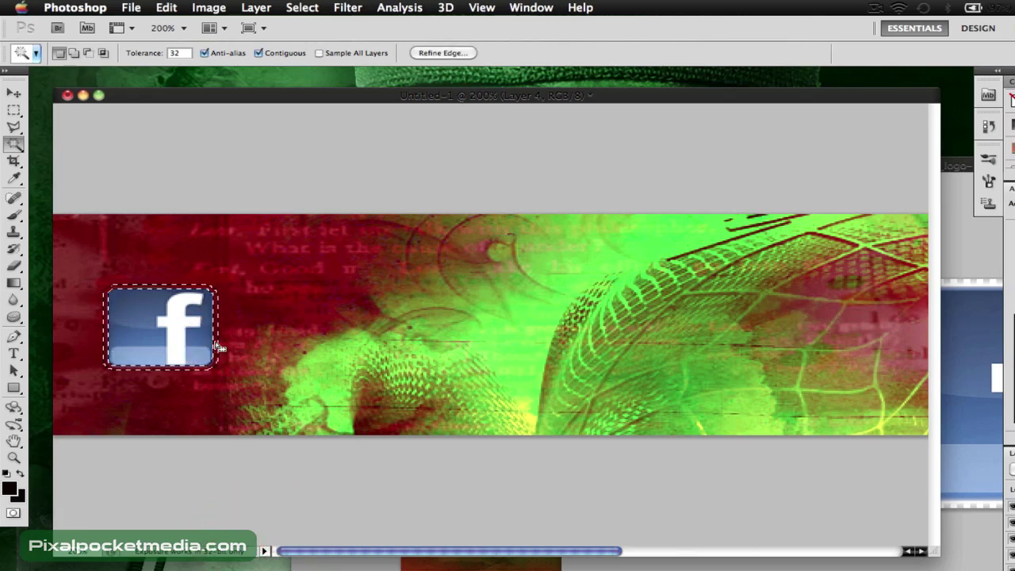
pyautogui.press('super+d')
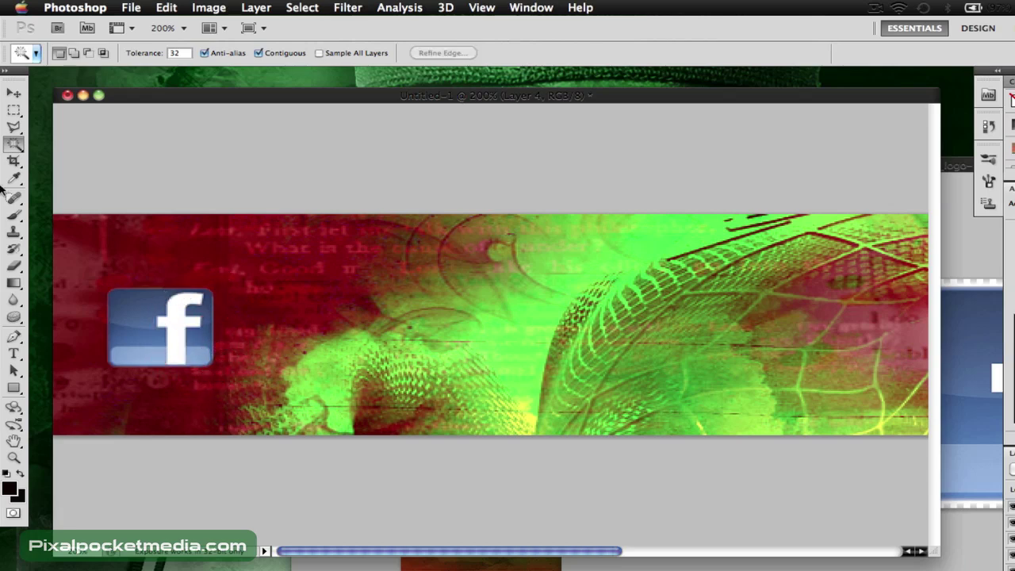
pyautogui.click(14, 94)
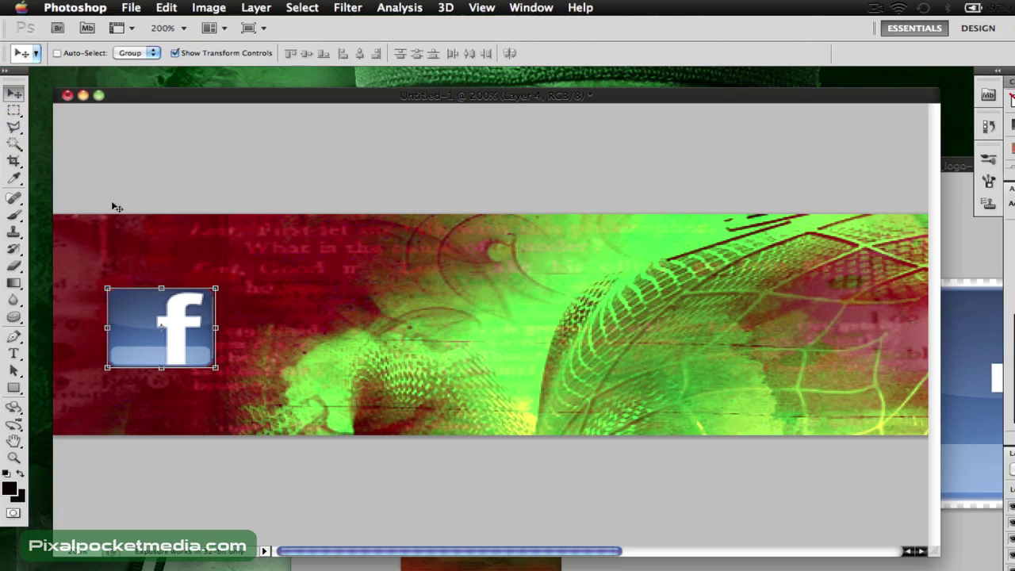
pyautogui.click(180, 29)
pyautogui.click(176, 71)
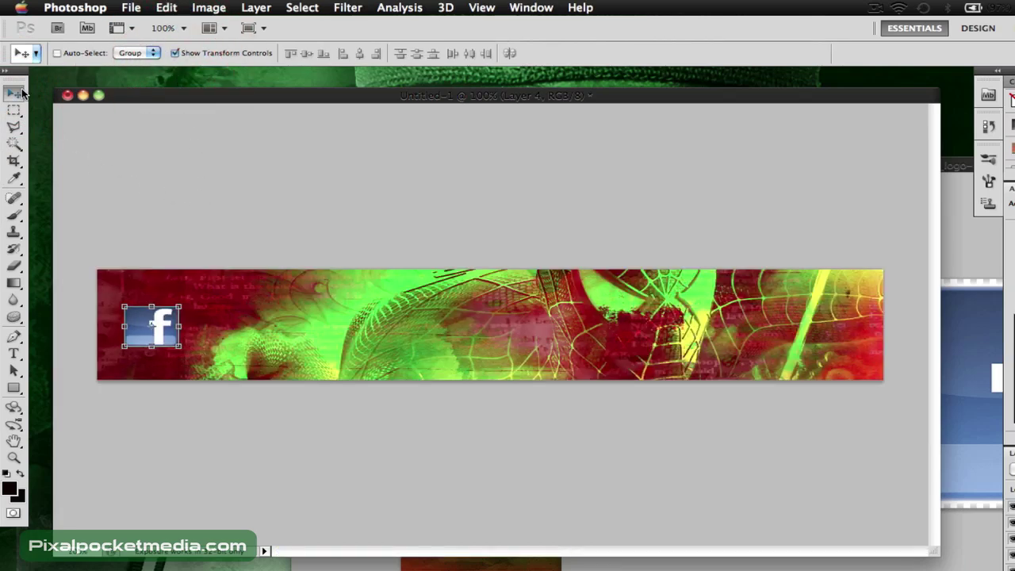
# Open the image "twitter logo green.jpg" from the website Logos folder
pyautogui.click(131, 7)
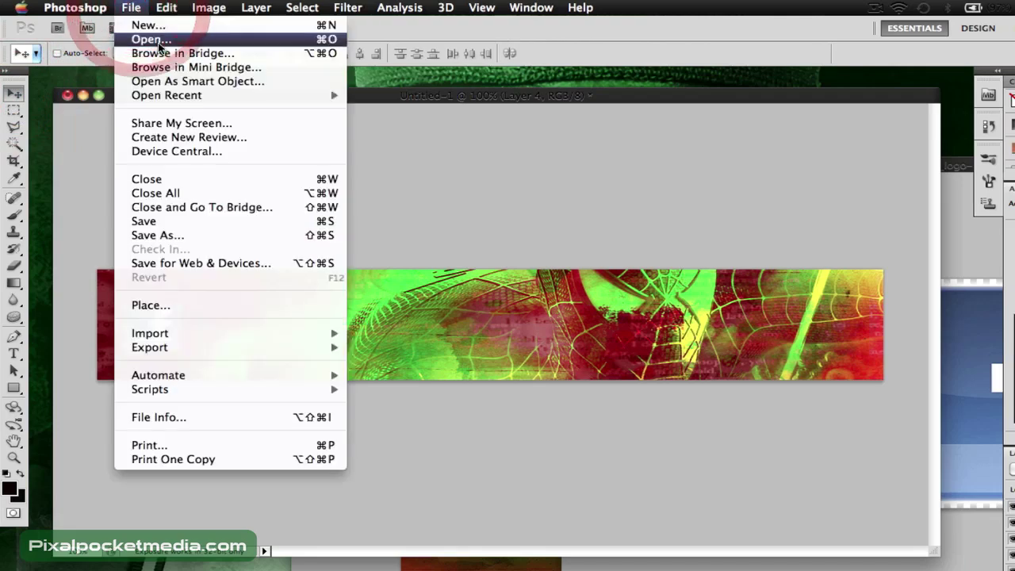
pyautogui.click(153, 39)
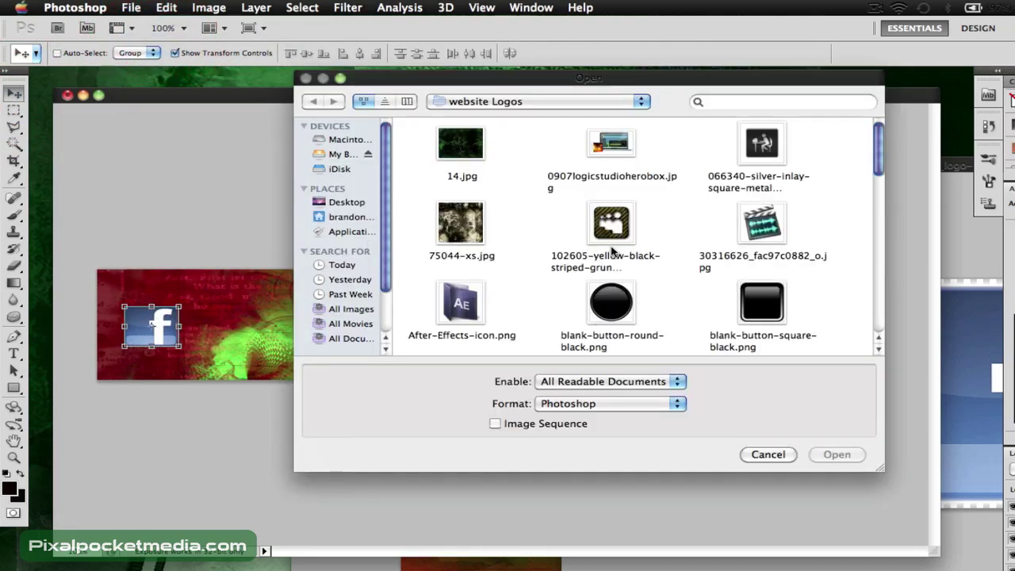
pyautogui.scroll(-8, 708, 251)
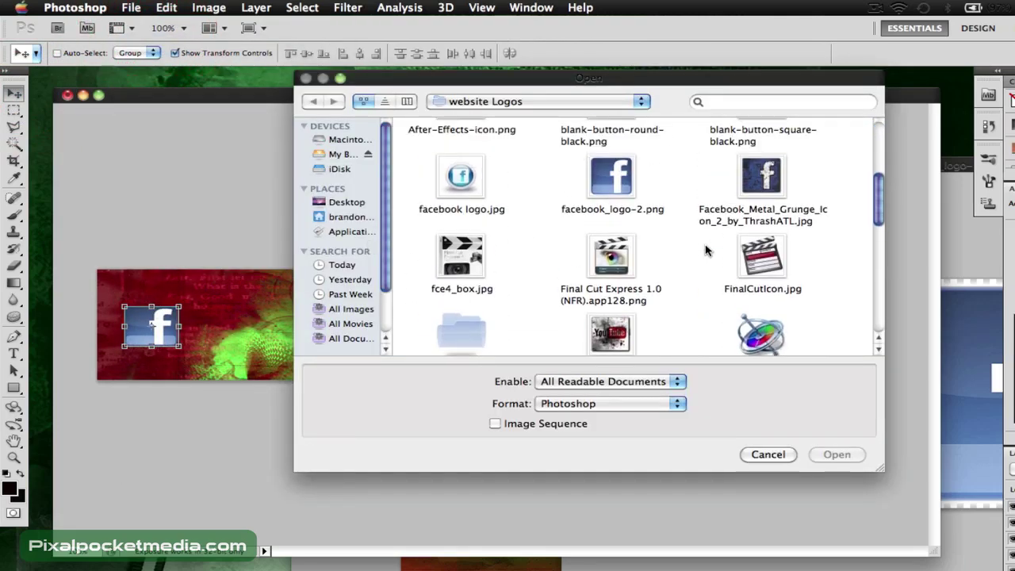
pyautogui.scroll(-1, 708, 251)
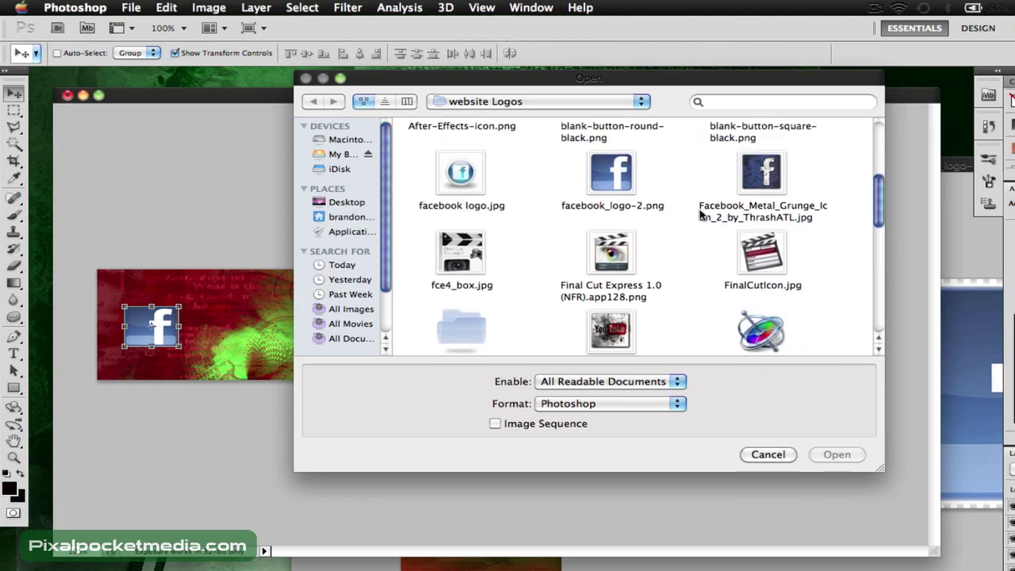
pyautogui.scroll(-6, 696, 263)
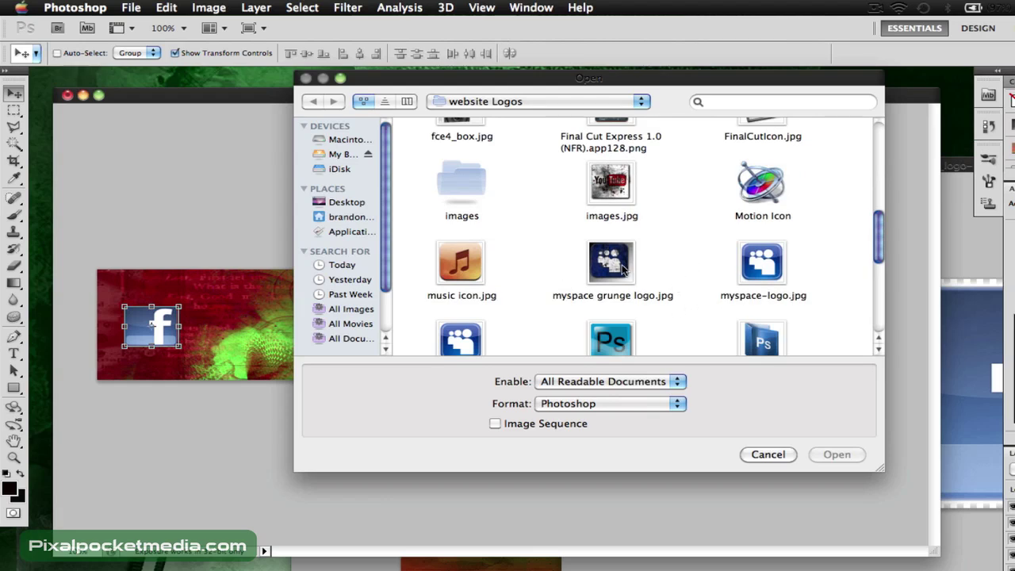
pyautogui.scroll(-3, 682, 282)
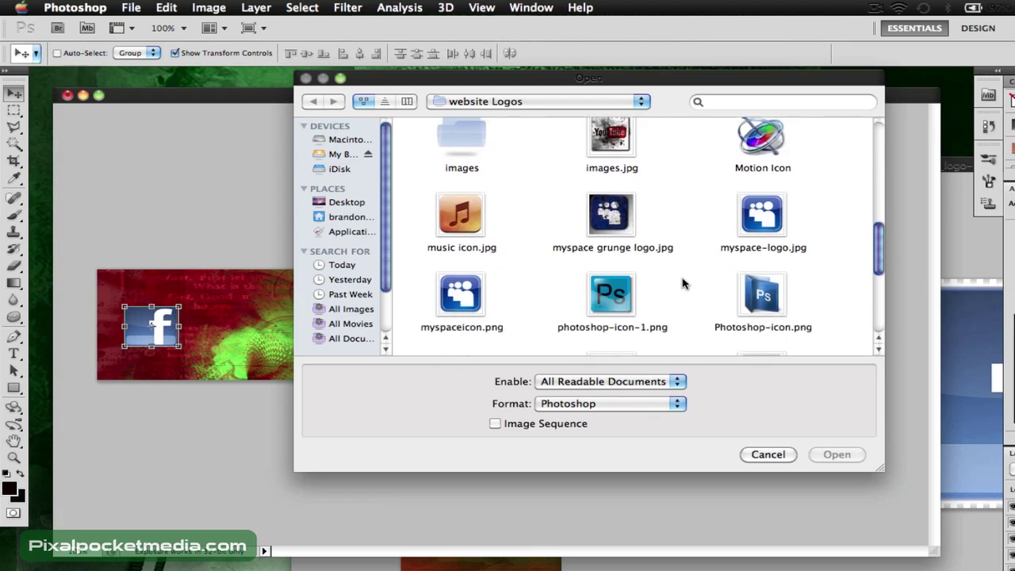
pyautogui.scroll(-3, 684, 283)
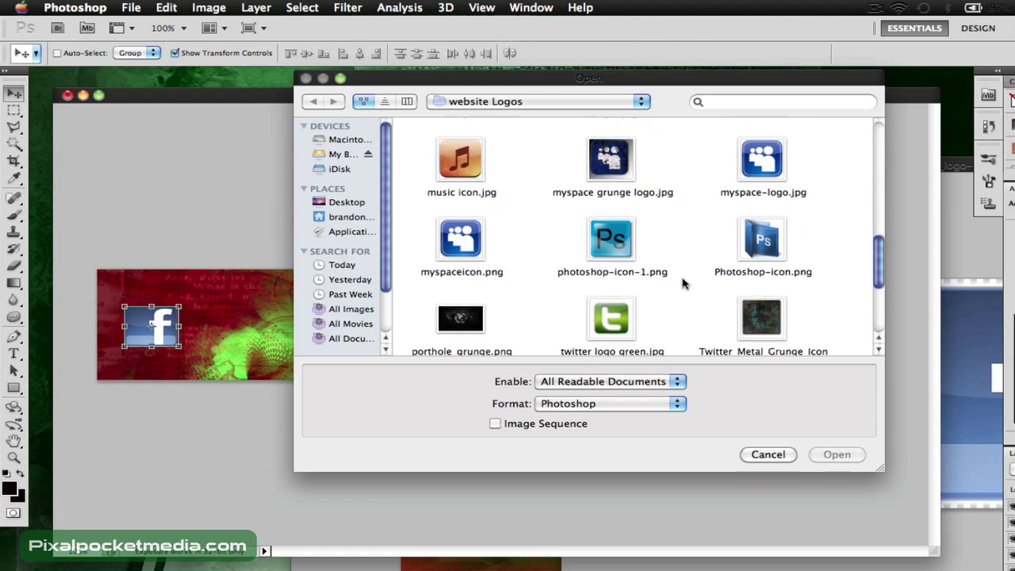
pyautogui.scroll(-2, 684, 283)
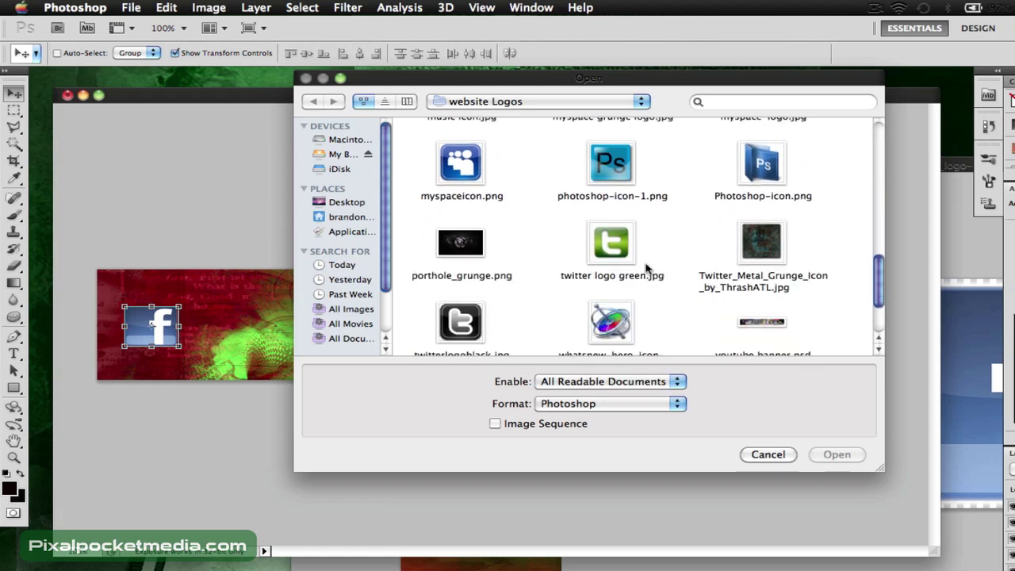
pyautogui.click(645, 271)
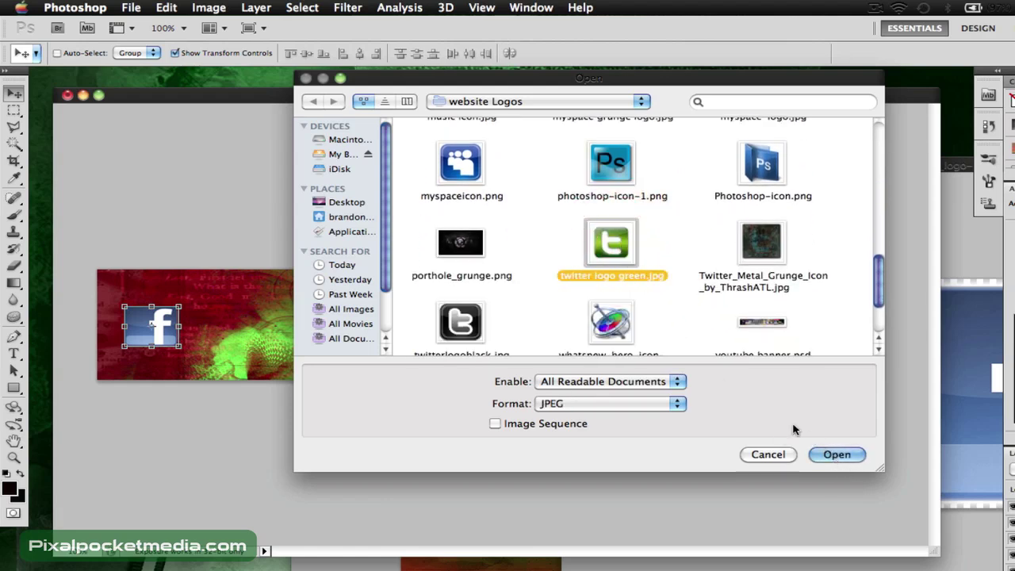
pyautogui.click(837, 454)
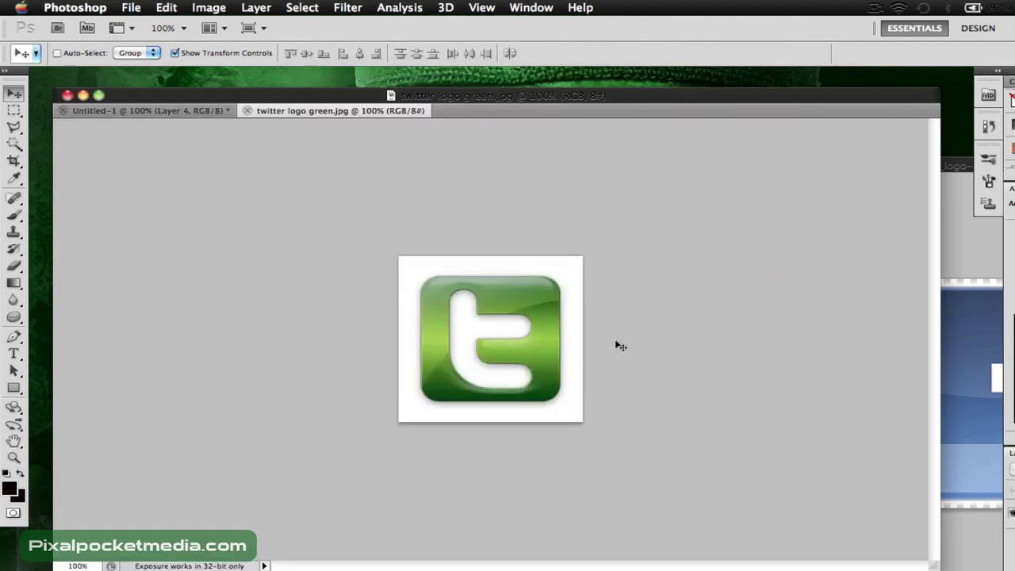
# Copy the green Twitter logo into the banner beside the Facebook logo and scale it to about 61% width and 47% height
pyautogui.moveTo(335, 116); pyautogui.dragTo(647, 176)
pyautogui.moveTo(653, 333); pyautogui.dragTo(259, 306)
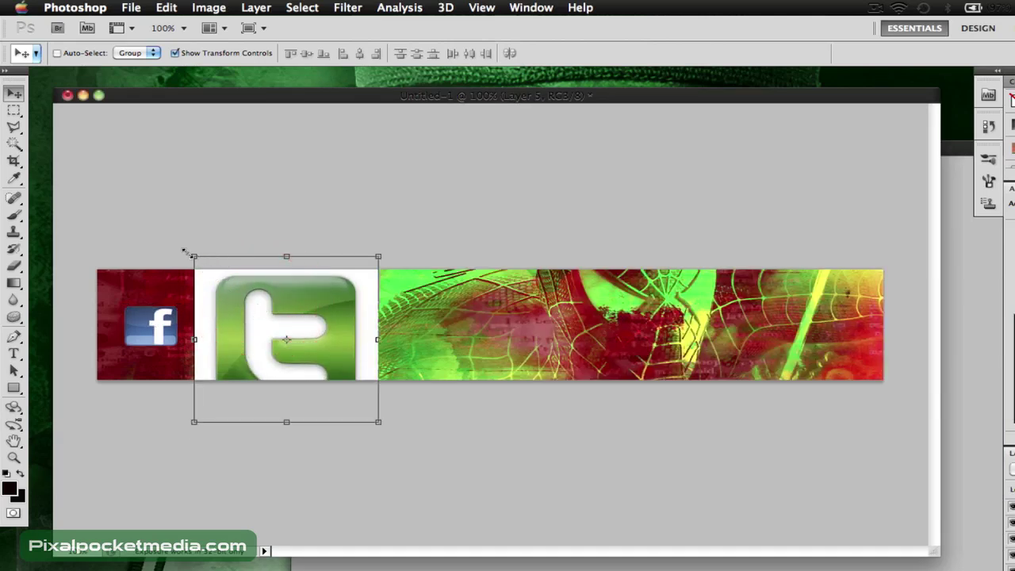
pyautogui.moveTo(194, 258); pyautogui.dragTo(262, 309)
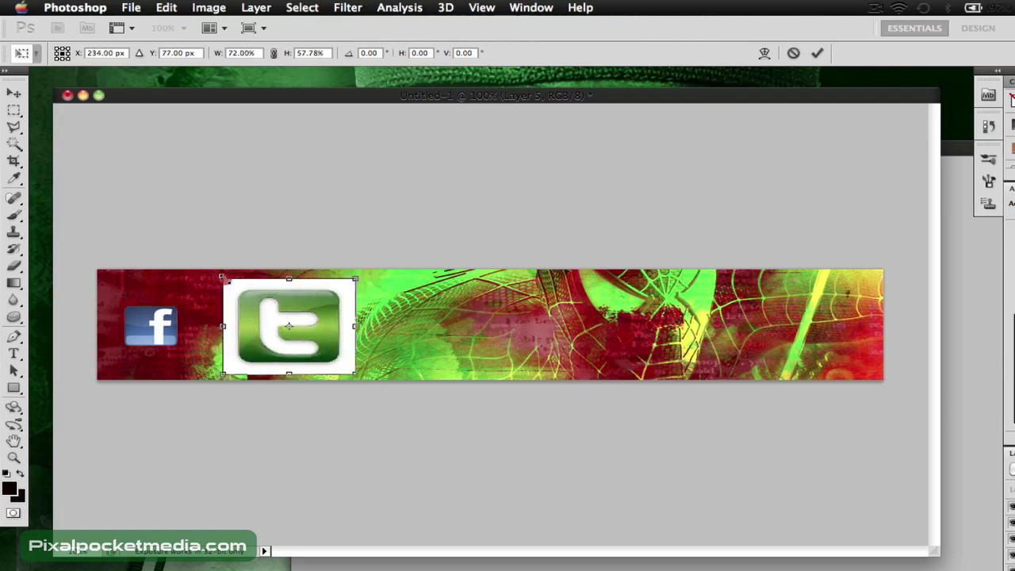
pyautogui.moveTo(223, 280); pyautogui.dragTo(250, 298)
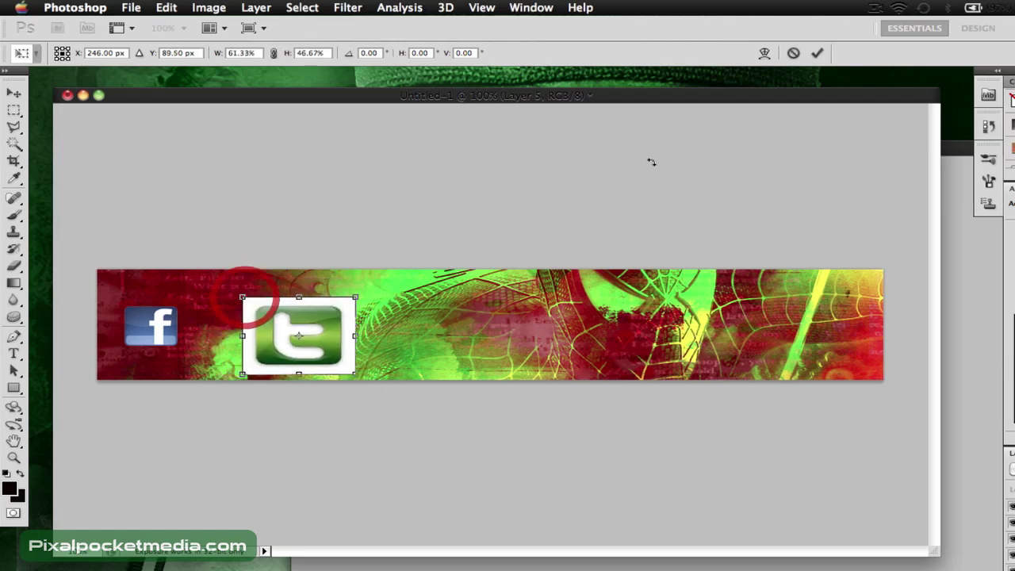
pyautogui.click(817, 52)
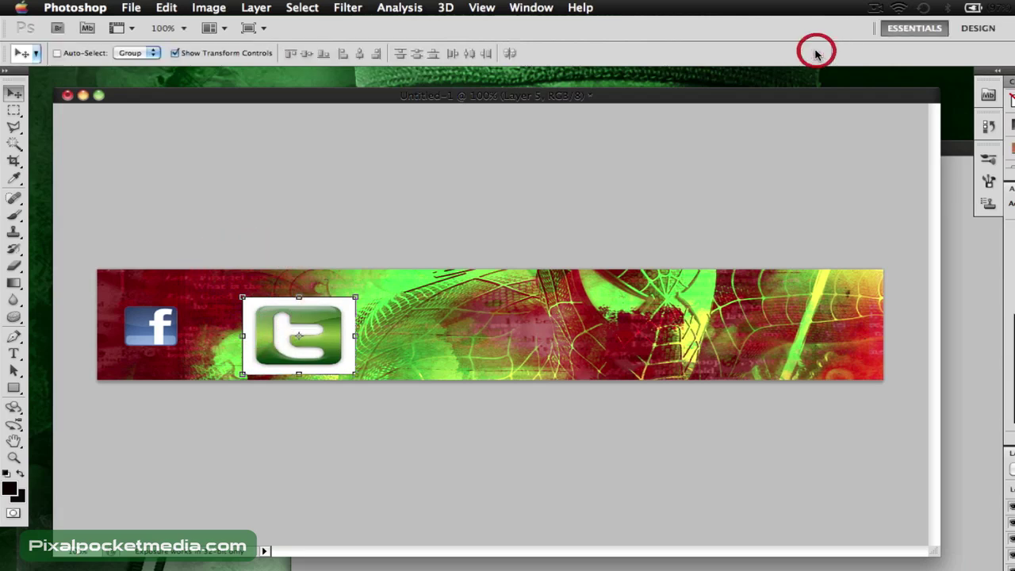
# Delete the white background and leftover white edge around the Twitter logo using the Magic Wand with tolerance 32
pyautogui.click(14, 144)
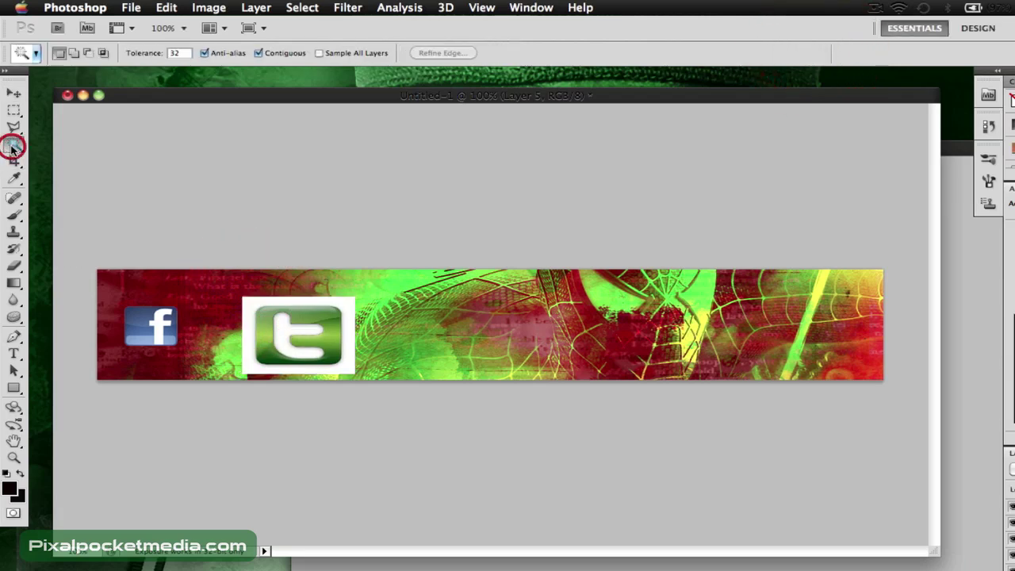
pyautogui.click(352, 314)
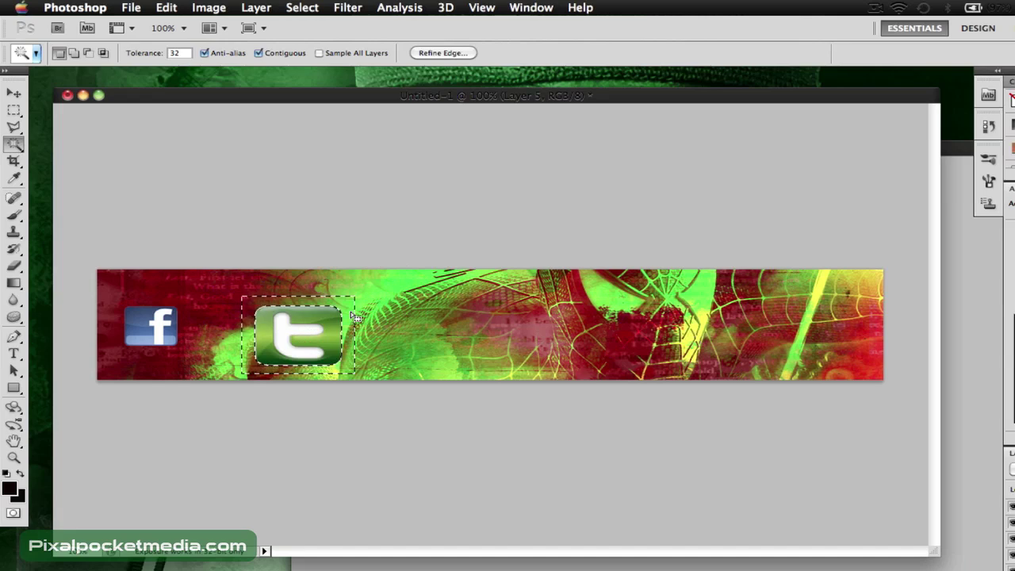
pyautogui.click(355, 317)
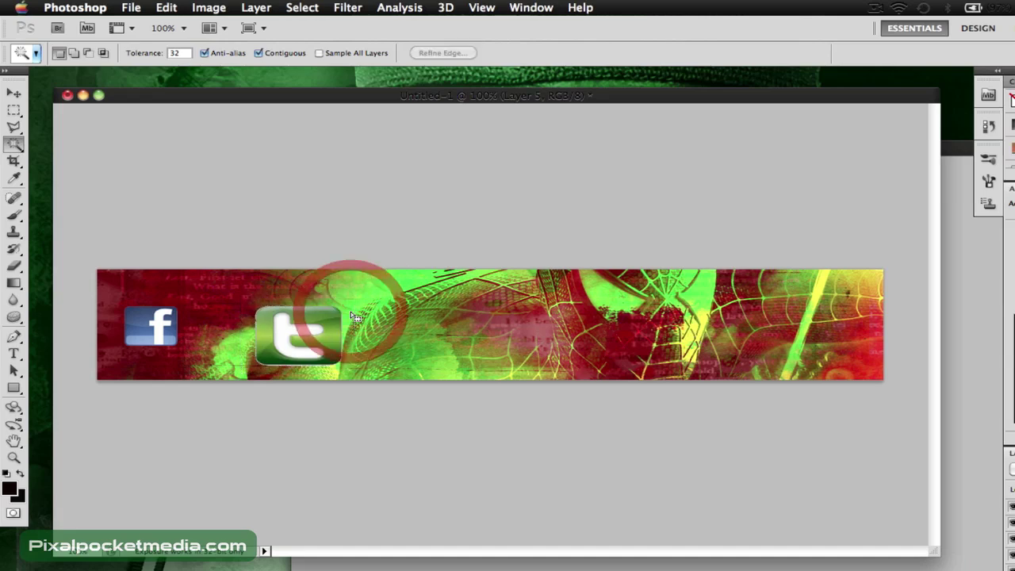
pyautogui.click(279, 365)
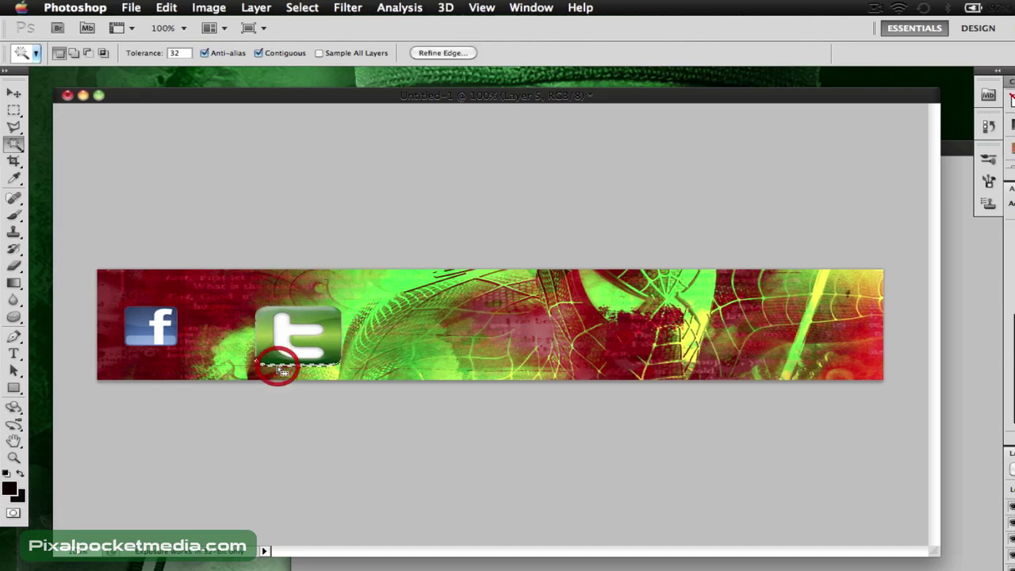
pyautogui.click(280, 371)
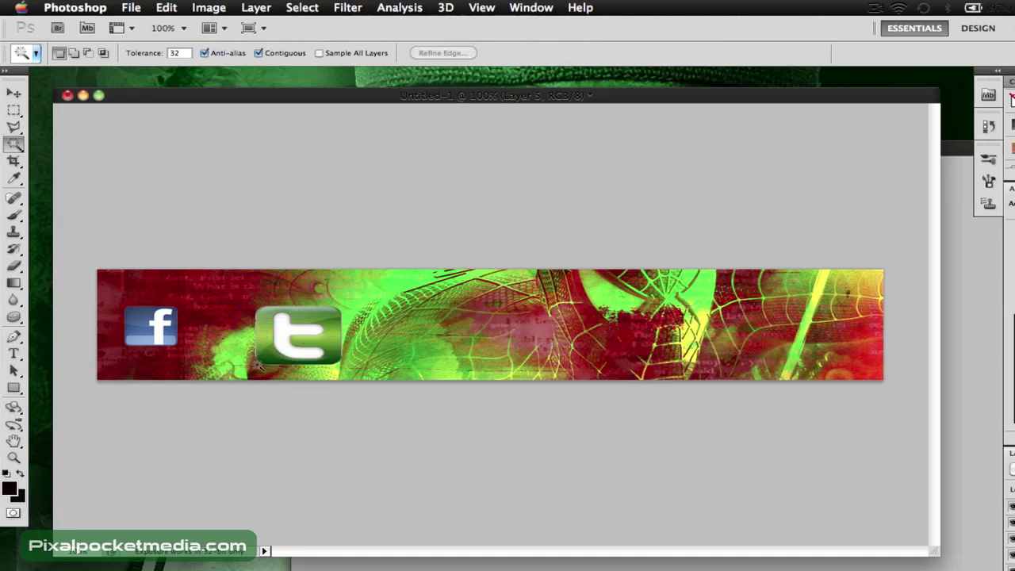
# Place the Twitter logo just right of the Facebook icon and match its size, scaling to about 65% width and 67% height
pyautogui.click(13, 92)
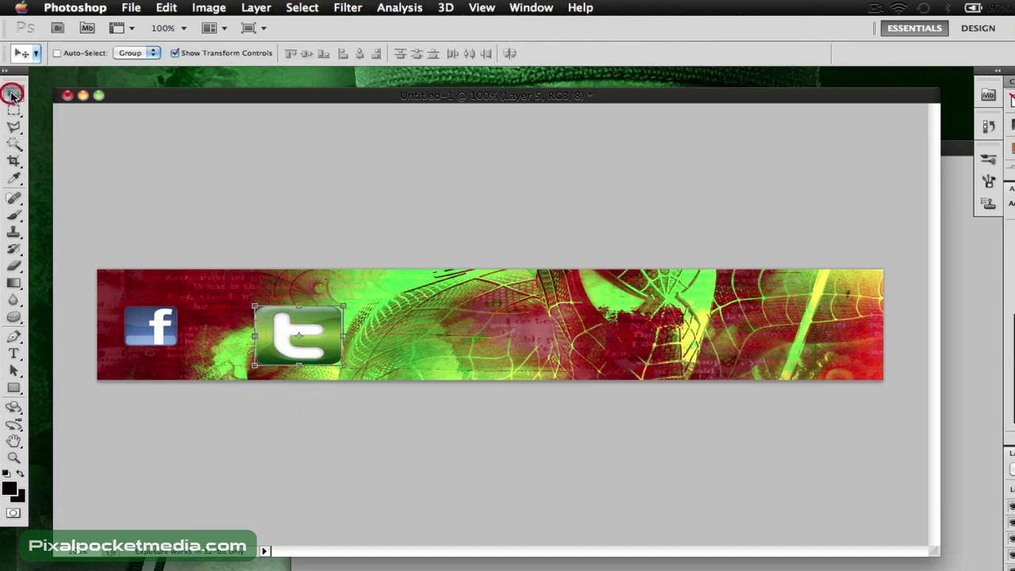
pyautogui.moveTo(252, 305); pyautogui.dragTo(207, 311)
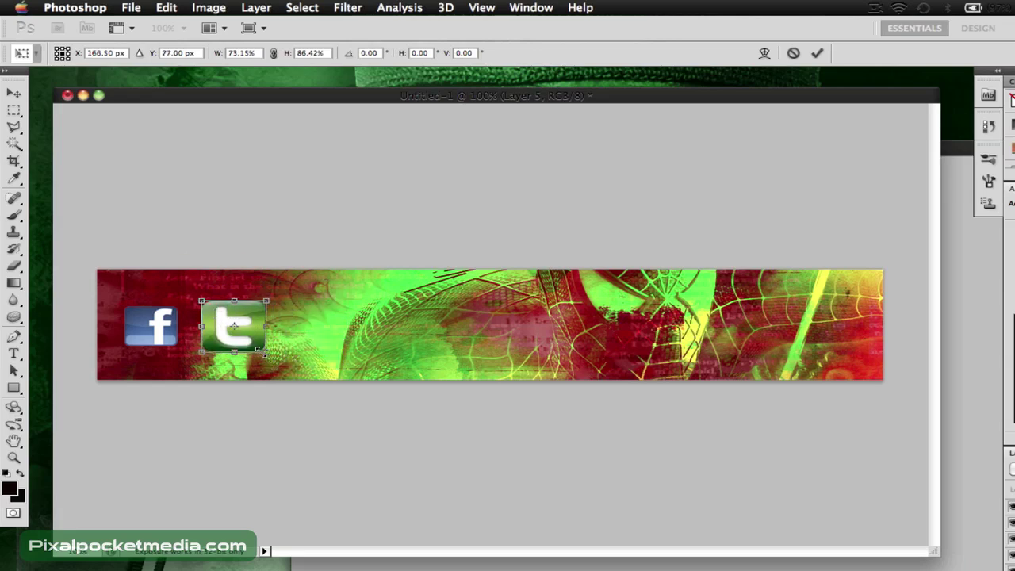
pyautogui.moveTo(256, 347)
pyautogui.mouseDown()
pyautogui.moveTo(248, 317)
pyautogui.moveTo(258, 309)
pyautogui.moveTo(228, 318)
pyautogui.moveTo(248, 350)
pyautogui.mouseUp()
pyautogui.click(246, 321)
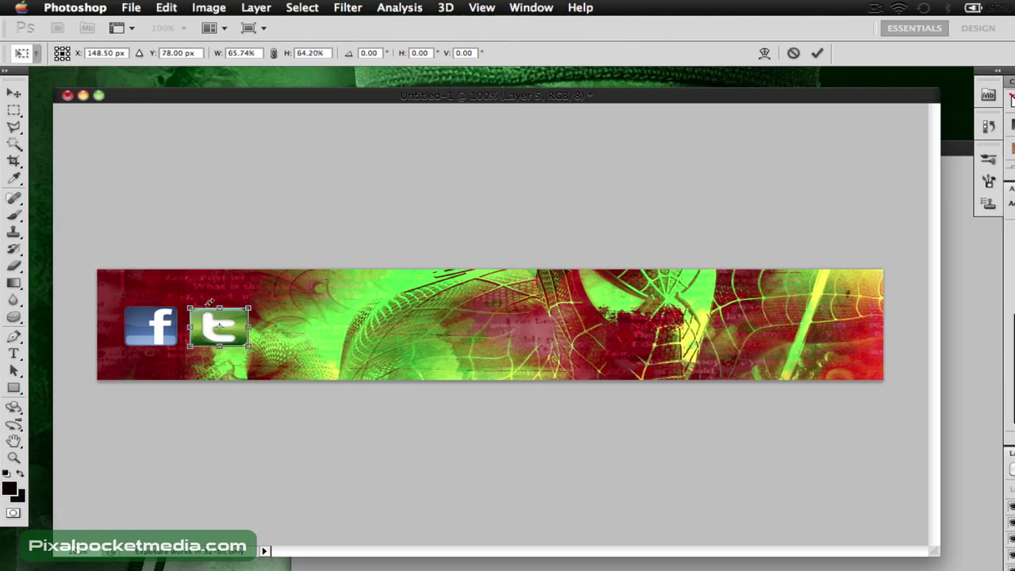
pyautogui.moveTo(191, 305); pyautogui.dragTo(194, 307)
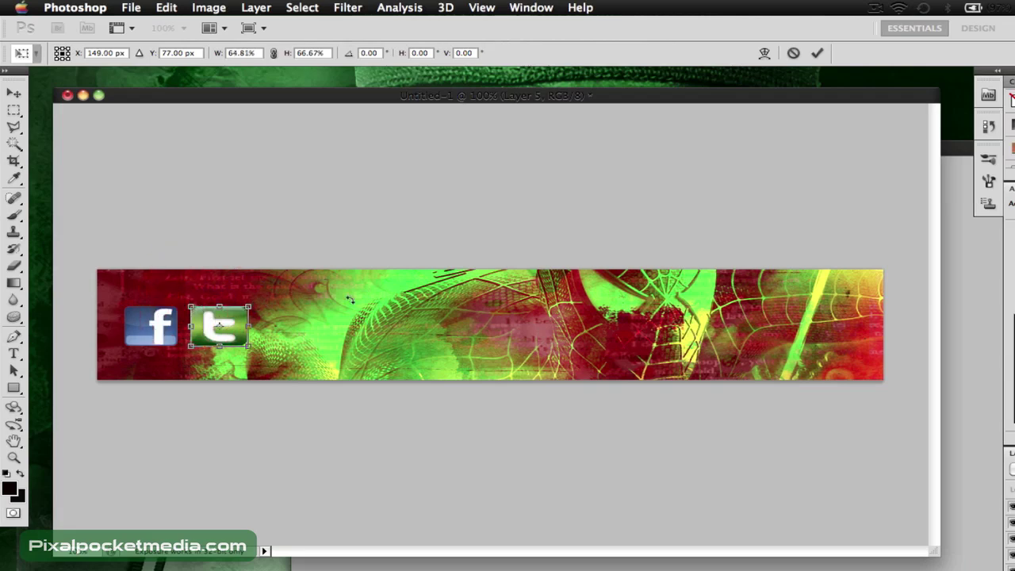
pyautogui.click(817, 52)
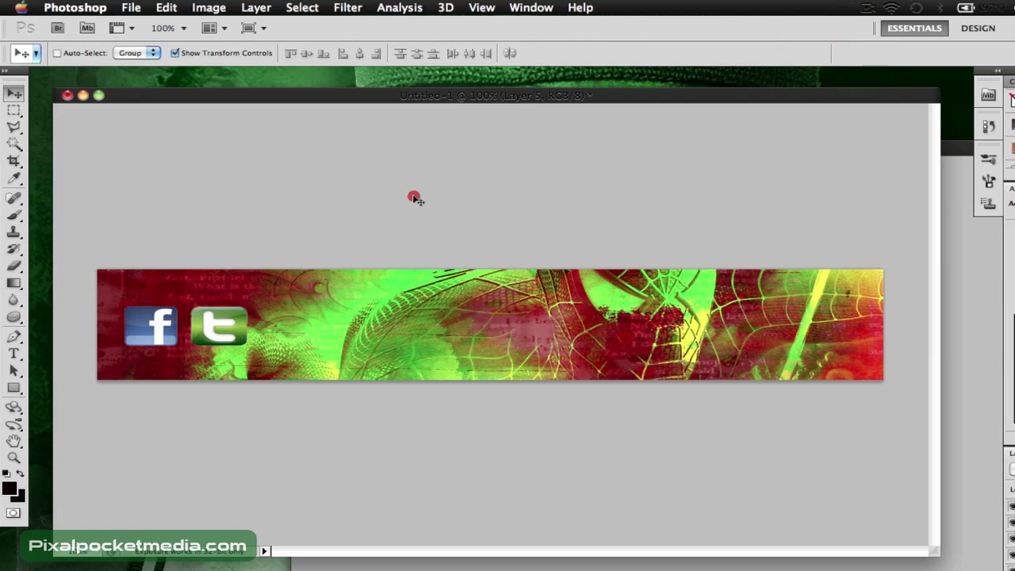
# Browse the website Logos folder and open the image "Facebook_Metal_Grunge_Icon_2_by_ThrashATL.jpg"
pyautogui.click(415, 199)
pyautogui.click(309, 314)
pyautogui.click(310, 316)
pyautogui.click(131, 7)
pyautogui.click(139, 38)
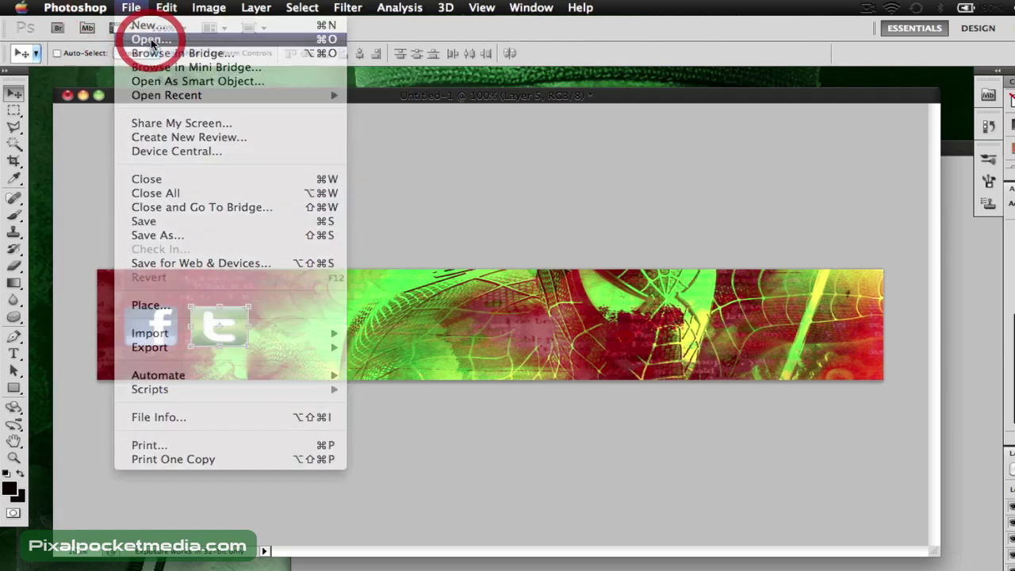
pyautogui.scroll(-5, 733, 260)
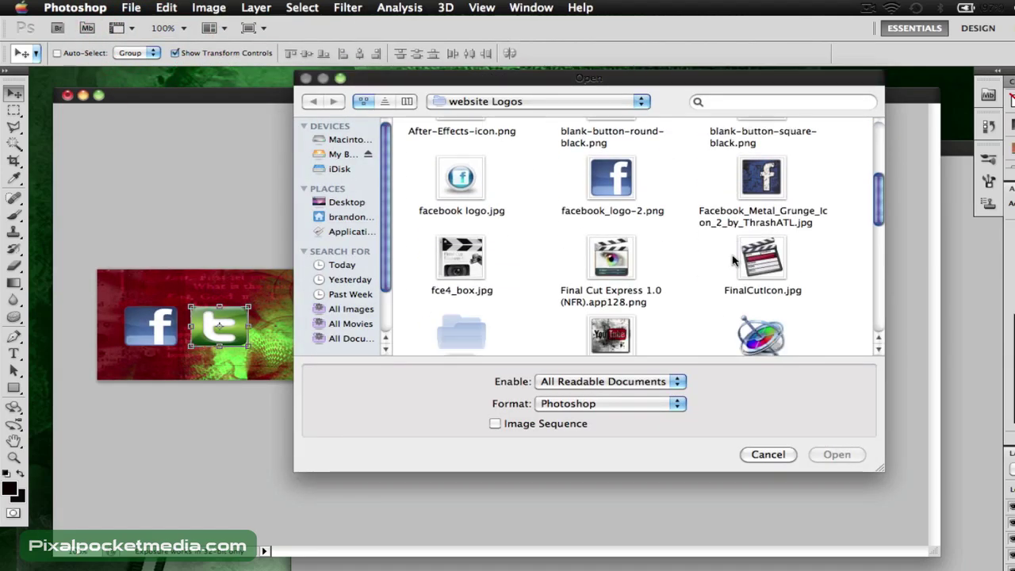
pyautogui.scroll(-3, 733, 261)
pyautogui.scroll(-5, 733, 260)
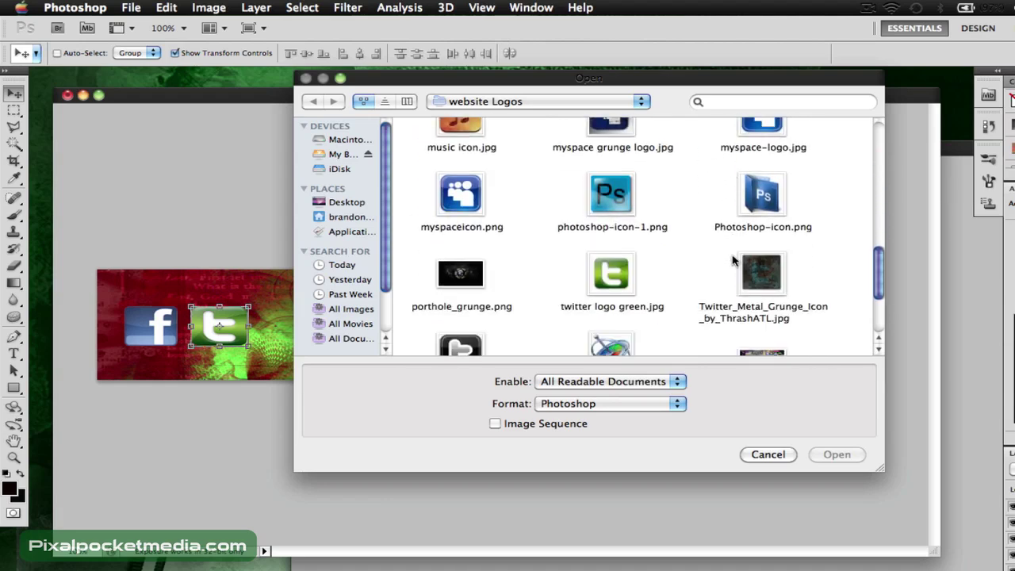
pyautogui.scroll(-3, 733, 260)
pyautogui.scroll(2, 733, 260)
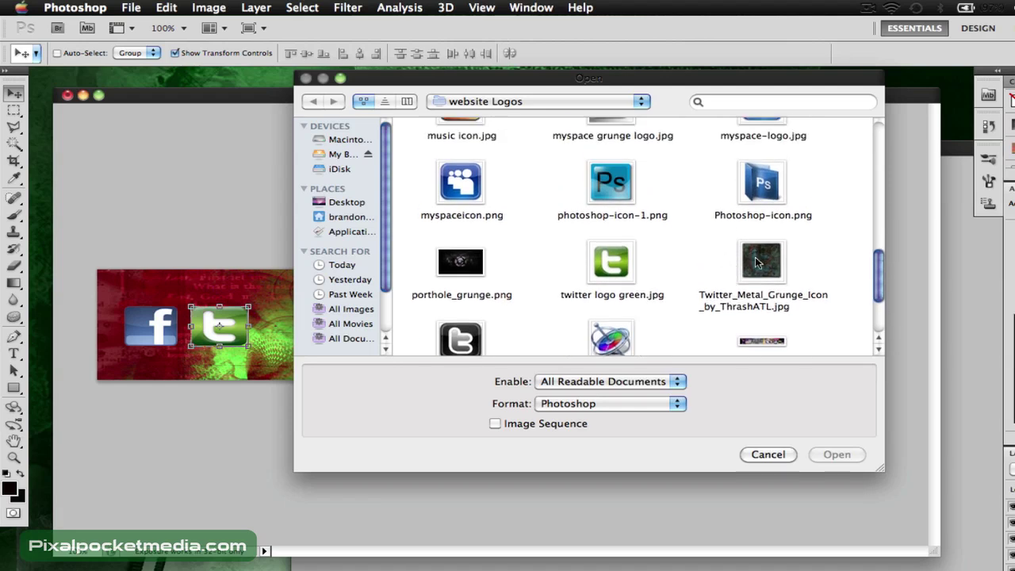
pyautogui.click(758, 263)
pyautogui.scroll(-3, 687, 262)
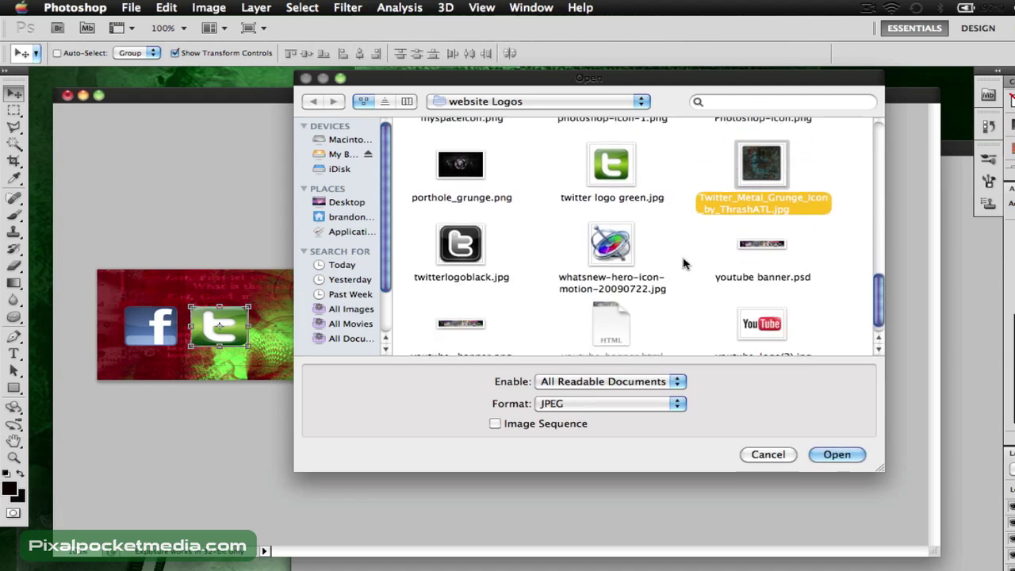
pyautogui.scroll(10, 685, 263)
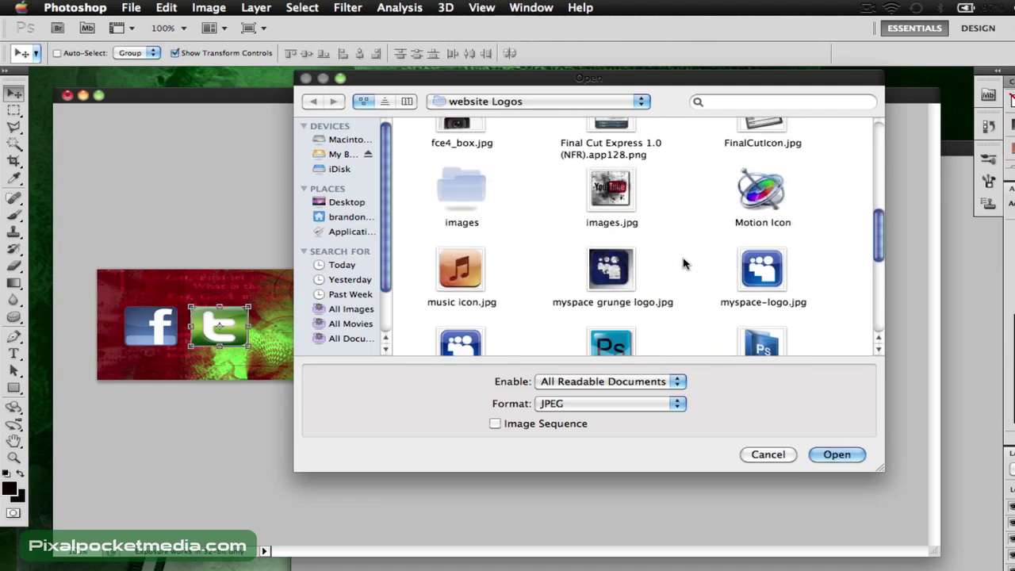
pyautogui.scroll(6, 685, 263)
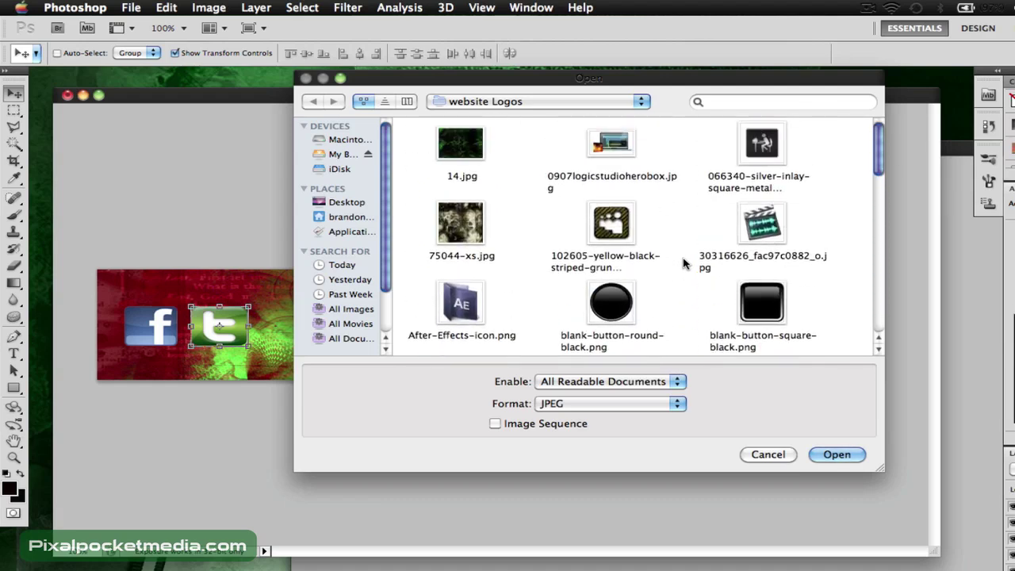
pyautogui.scroll(-3, 482, 245)
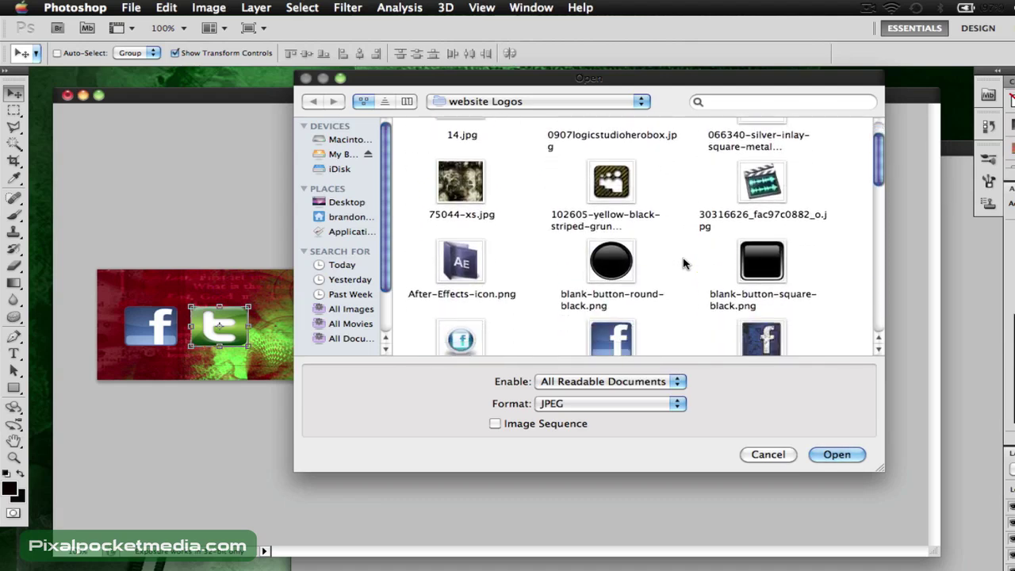
pyautogui.click(481, 245)
pyautogui.click(768, 269)
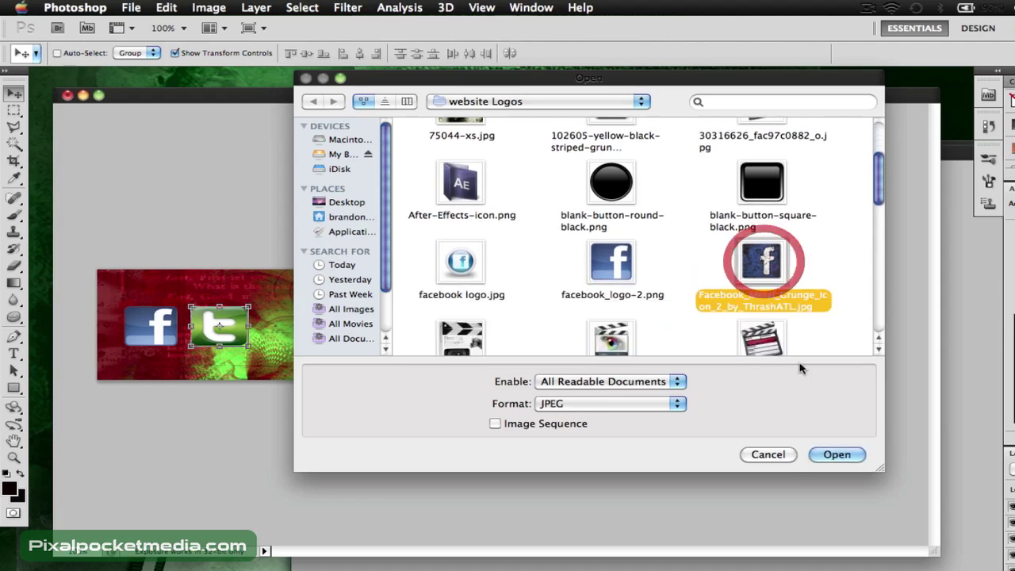
pyautogui.click(837, 454)
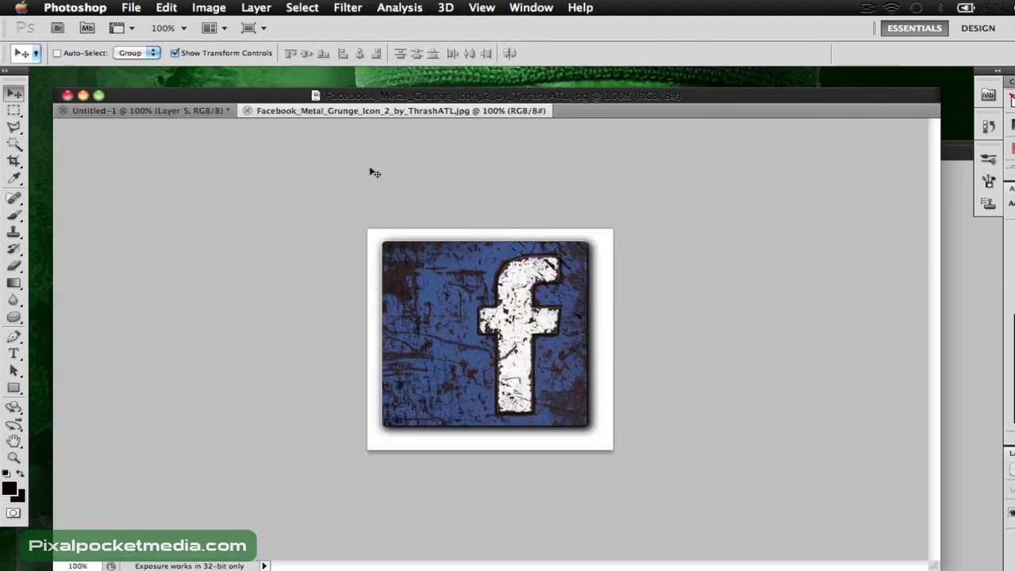
# Copy the grunge Facebook icon into the banner right of the Twitter logo and scale it to about 30% width and 27% height
pyautogui.moveTo(346, 114); pyautogui.dragTo(642, 199)
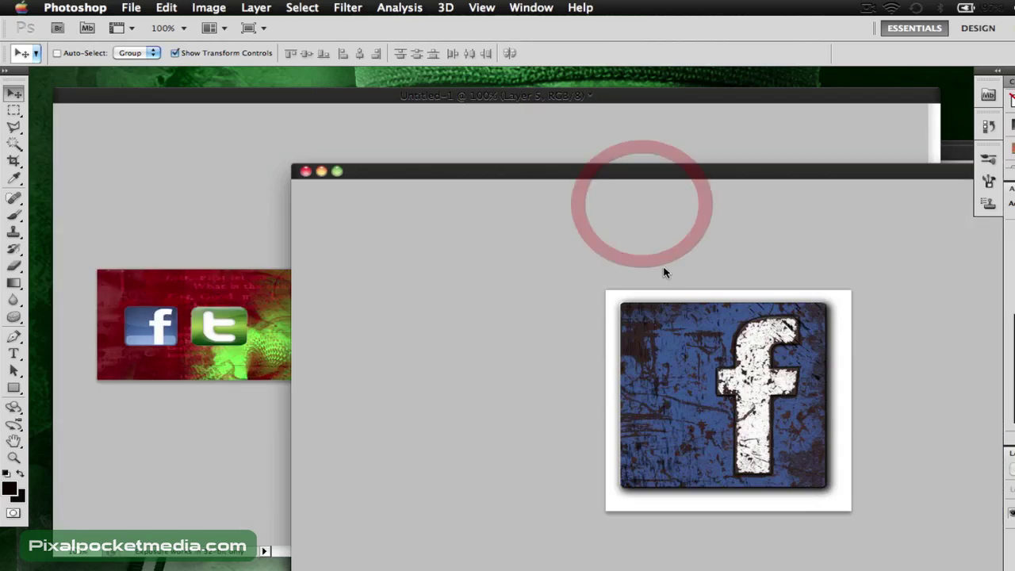
pyautogui.moveTo(649, 329); pyautogui.dragTo(362, 283)
pyautogui.moveTo(267, 231); pyautogui.dragTo(361, 349)
pyautogui.moveTo(426, 380); pyautogui.dragTo(367, 315)
pyautogui.moveTo(303, 281); pyautogui.dragTo(336, 326)
pyautogui.moveTo(379, 358); pyautogui.dragTo(355, 318)
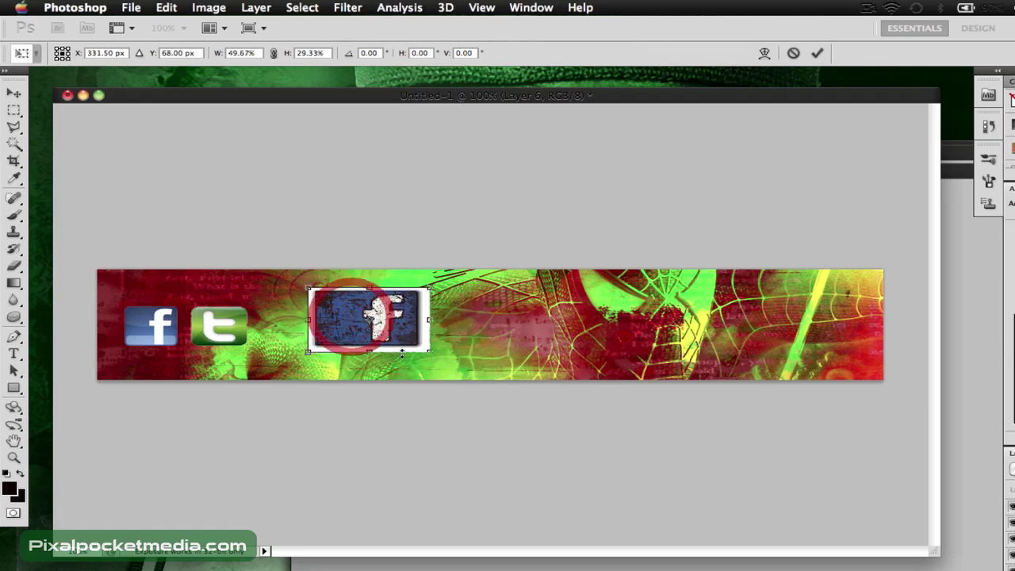
pyautogui.moveTo(435, 356); pyautogui.dragTo(384, 348)
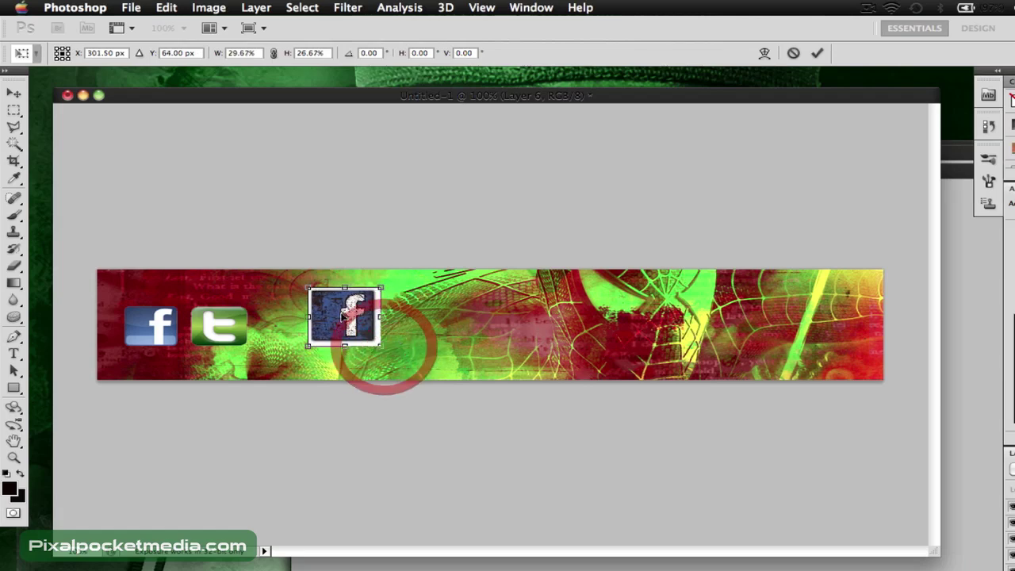
pyautogui.click(813, 53)
# Delete the white border around the grunge Facebook icon using the Magic Wand with tolerance 32, and deselect
pyautogui.click(15, 144)
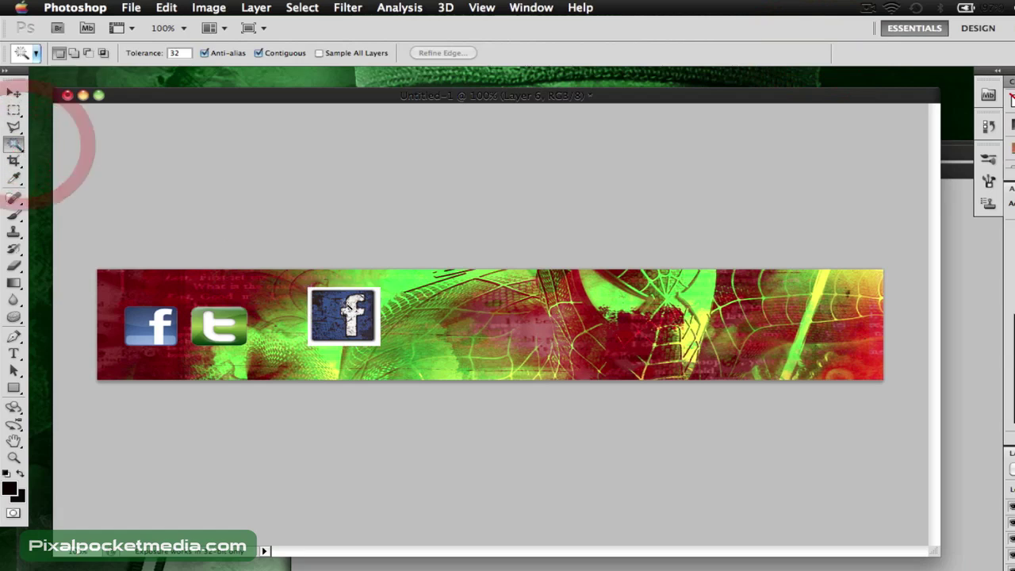
pyautogui.click(377, 318)
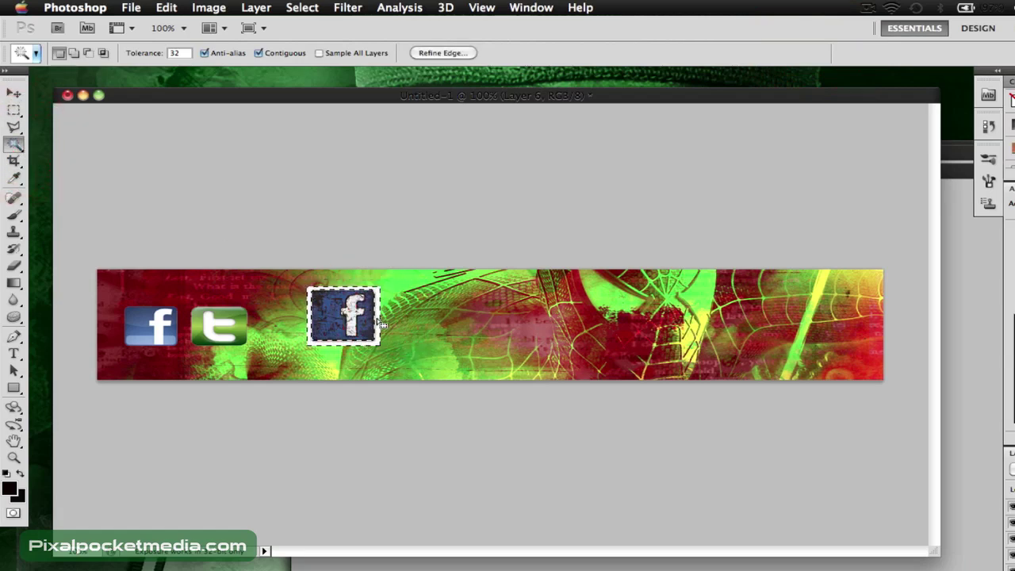
pyautogui.press('Delete')
pyautogui.press('super+d')
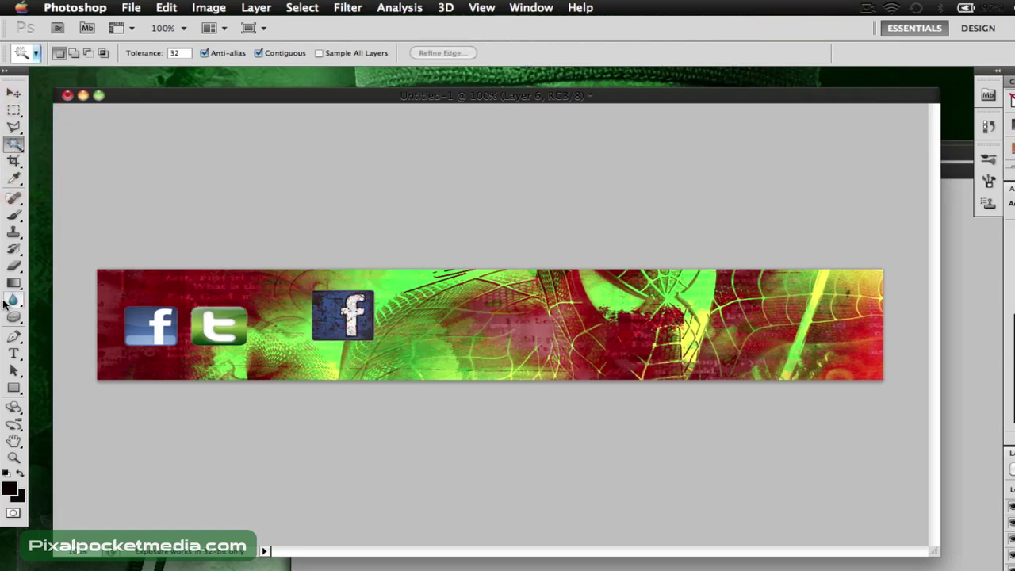
# Move the grunge Facebook icon closer to the green Twitter logo
pyautogui.click(13, 93)
pyautogui.click(323, 307)
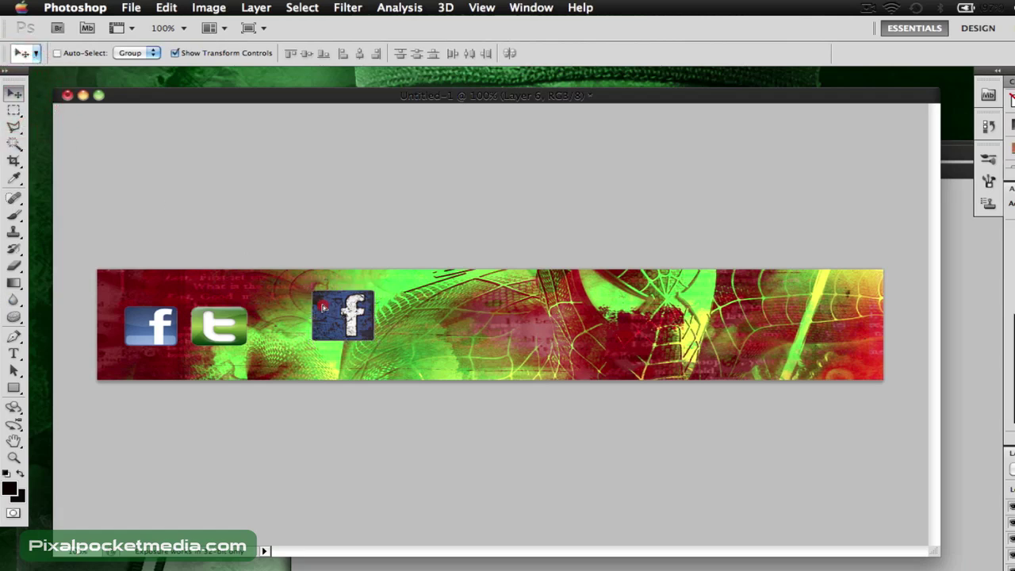
pyautogui.moveTo(322, 307); pyautogui.dragTo(291, 314)
pyautogui.press('super+t')
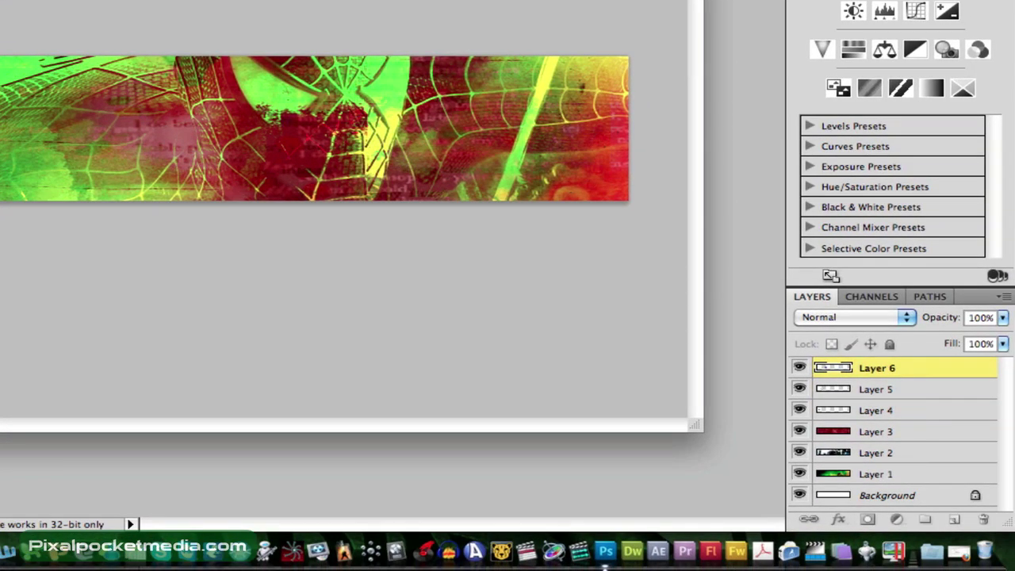
# Add a Bevel and Emboss with depth 251% and soften 3 px to the grunge Facebook icon and line it up beside the Twitter logo
pyautogui.click(528, 67)
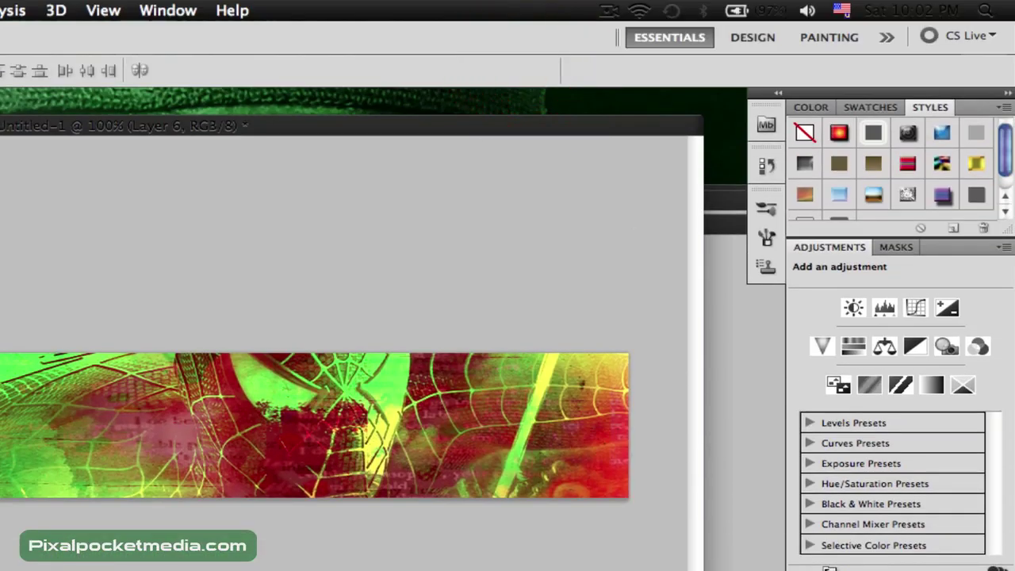
pyautogui.click(838, 519)
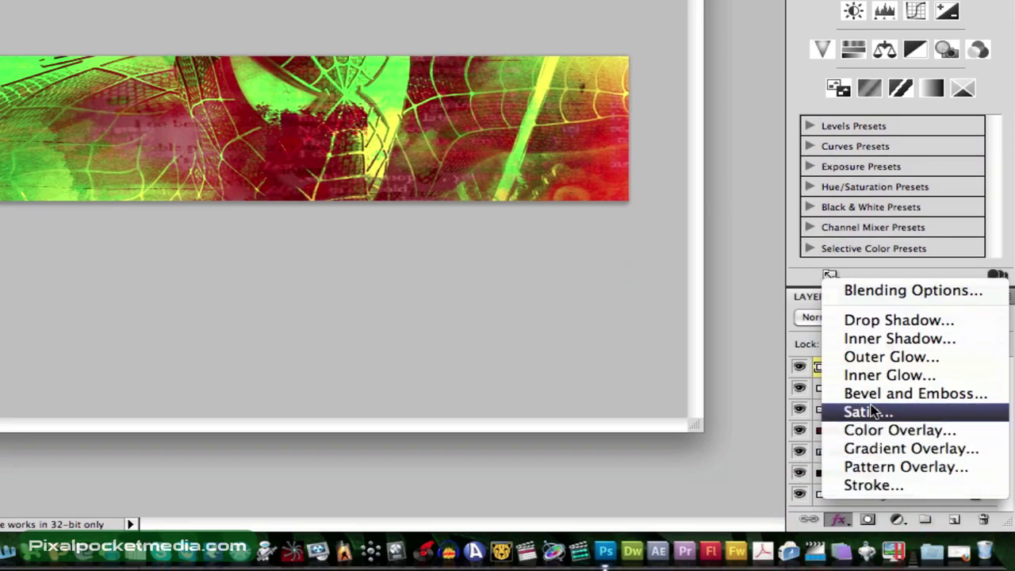
pyautogui.click(873, 395)
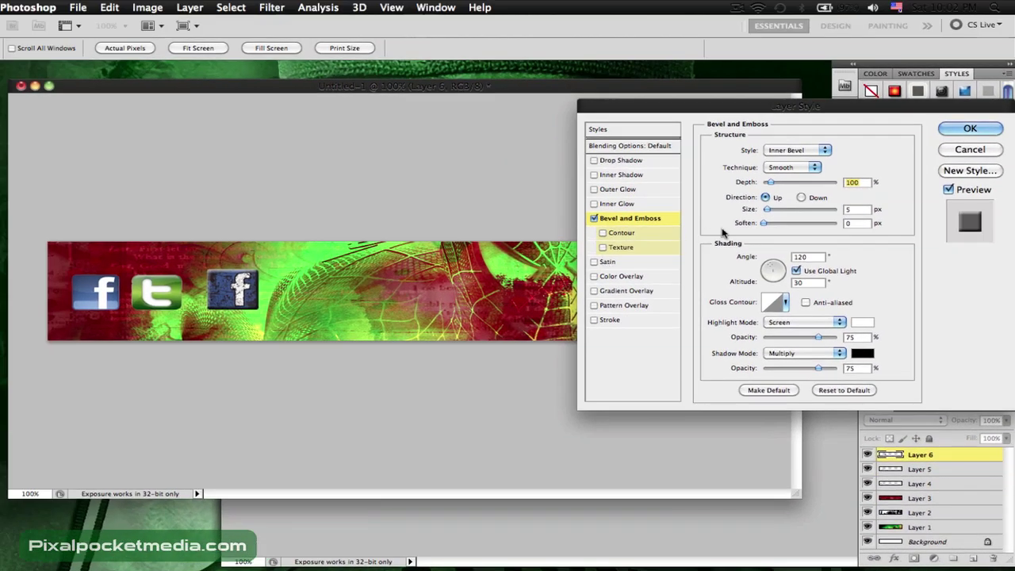
pyautogui.moveTo(774, 184); pyautogui.dragTo(781, 183)
pyautogui.moveTo(764, 223); pyautogui.dragTo(777, 222)
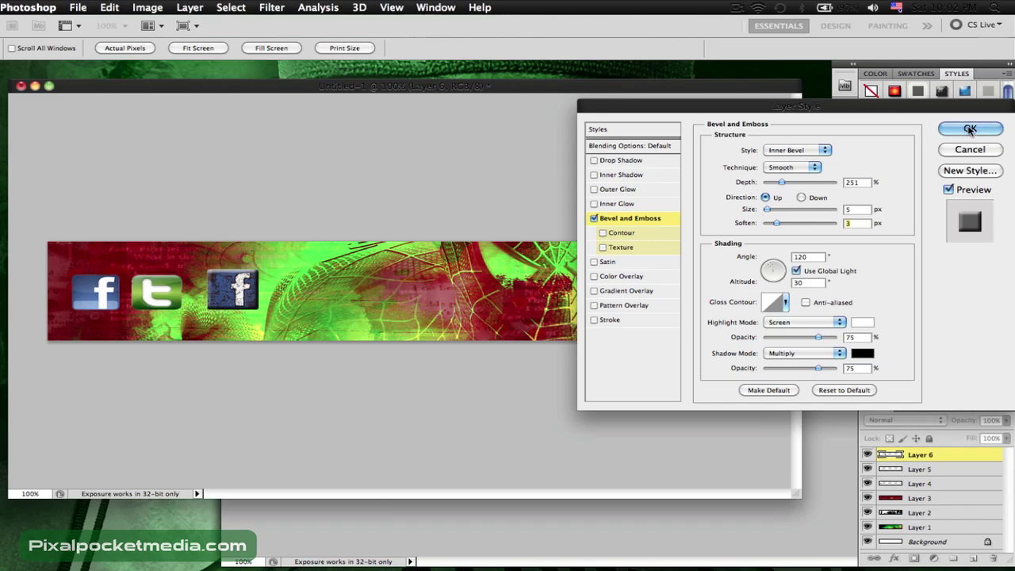
pyautogui.click(603, 232)
pyautogui.click(603, 233)
pyautogui.click(968, 128)
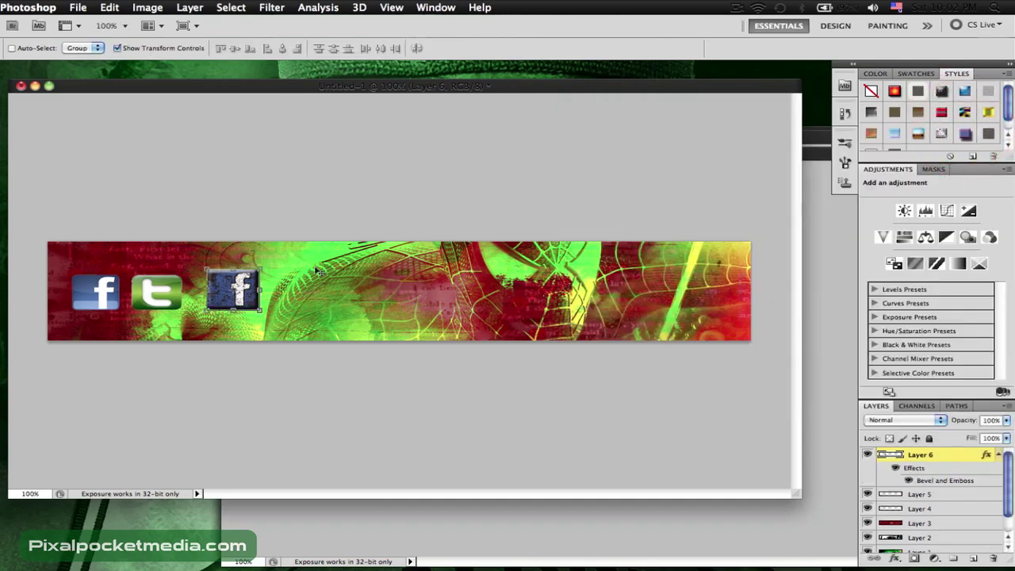
pyautogui.moveTo(219, 284); pyautogui.dragTo(211, 284)
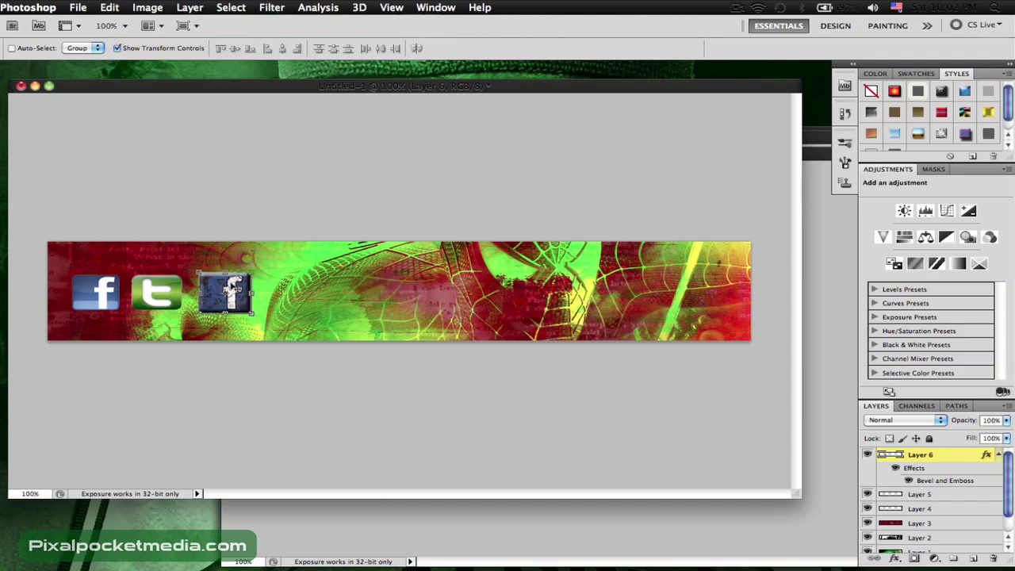
# Delete the green Twitter and plain blue Facebook logo layers, and move the grunge Facebook icon to the banner's left end
pyautogui.click(85, 302)
pyautogui.click(900, 495)
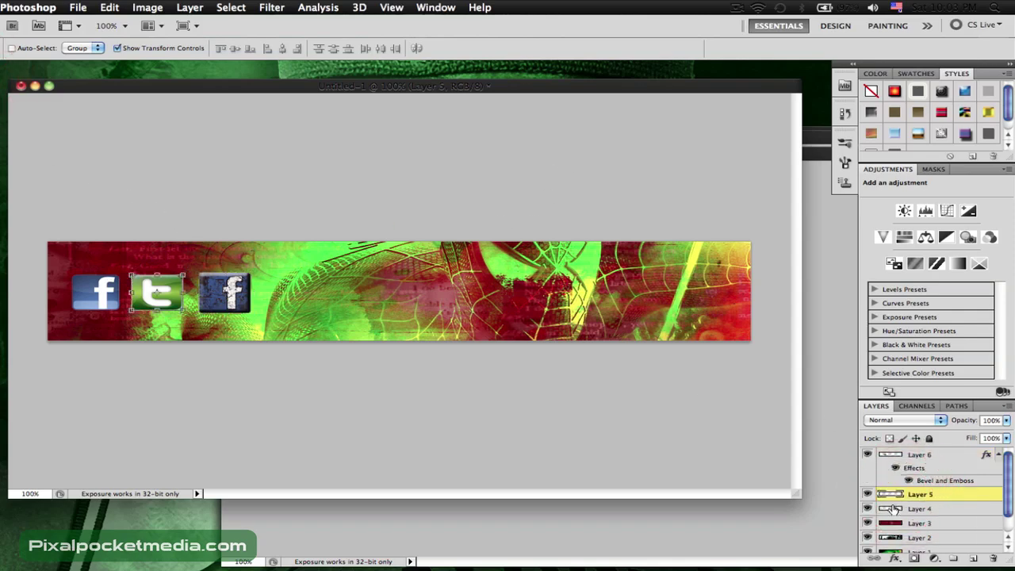
pyautogui.press('BackSpace')
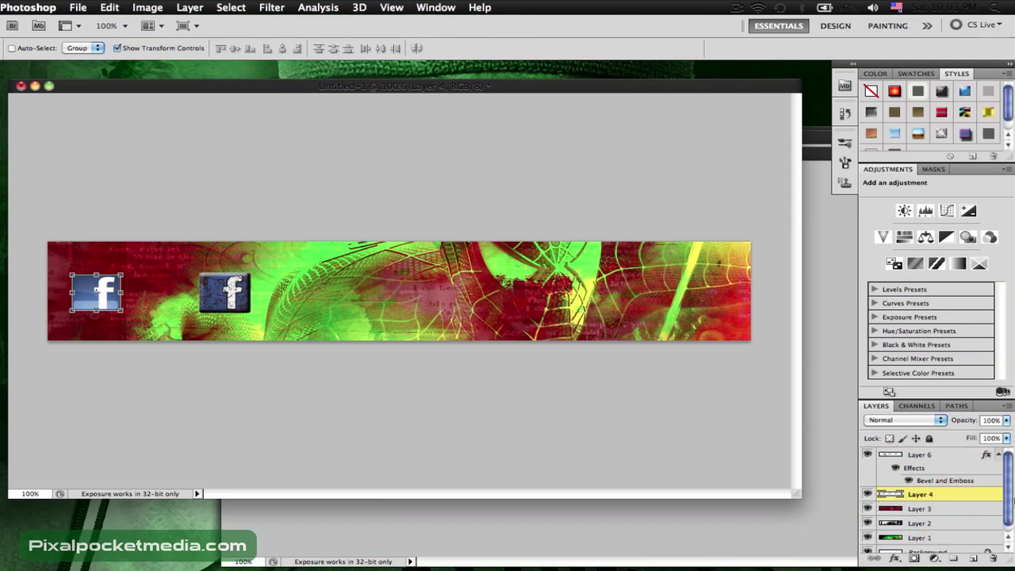
pyautogui.press('BackSpace')
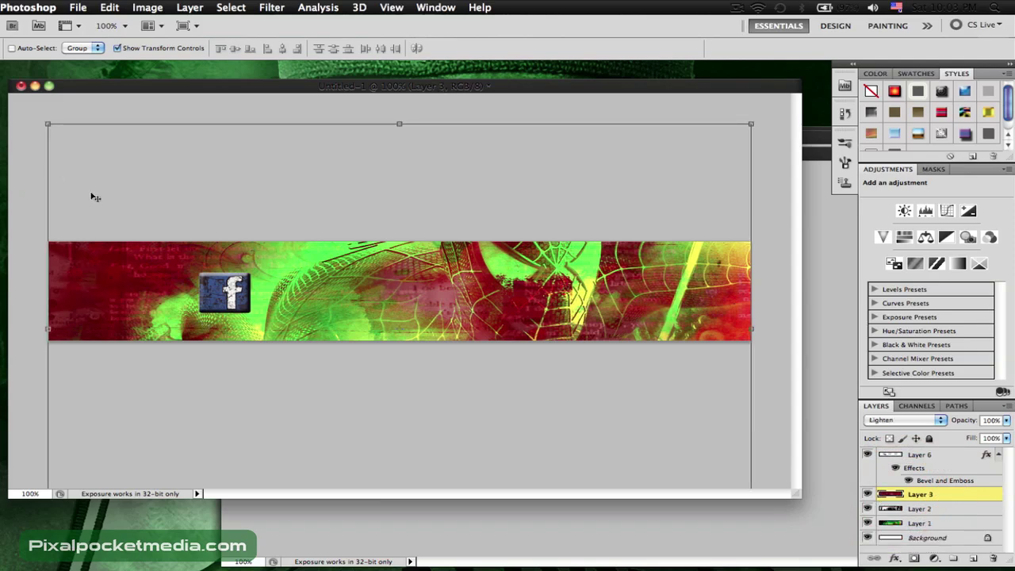
pyautogui.click(893, 459)
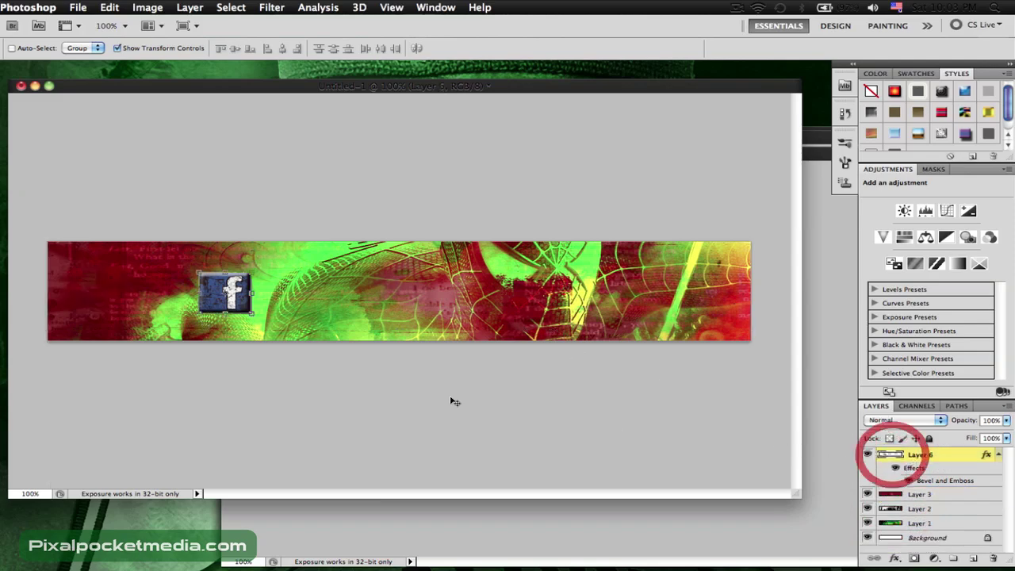
pyautogui.moveTo(219, 287); pyautogui.dragTo(98, 286)
# Open the yellow-black striped grunge MySpace logo PNG, whose name starts with "102605", from the website Logos folder
pyautogui.click(78, 7)
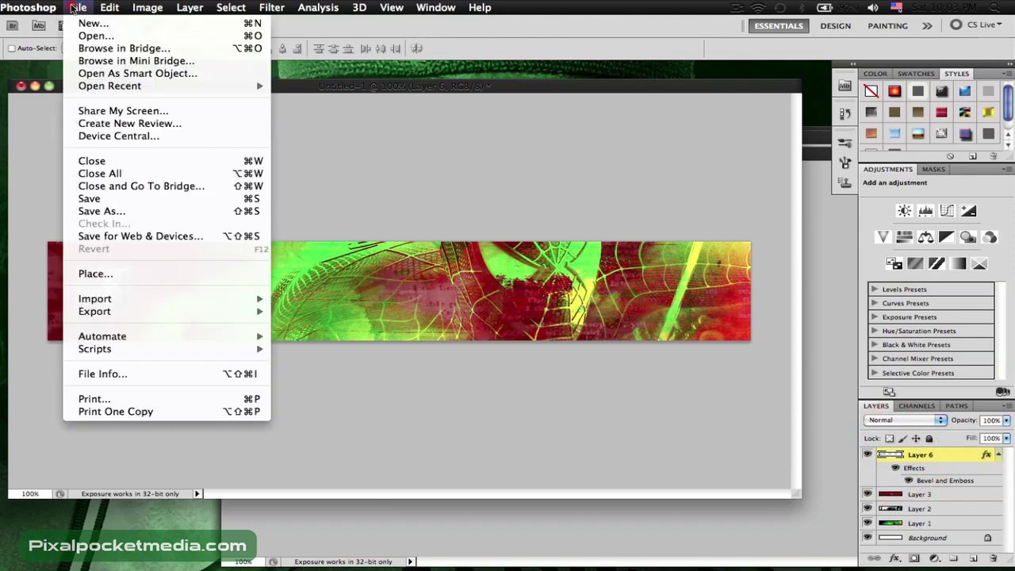
pyautogui.click(86, 31)
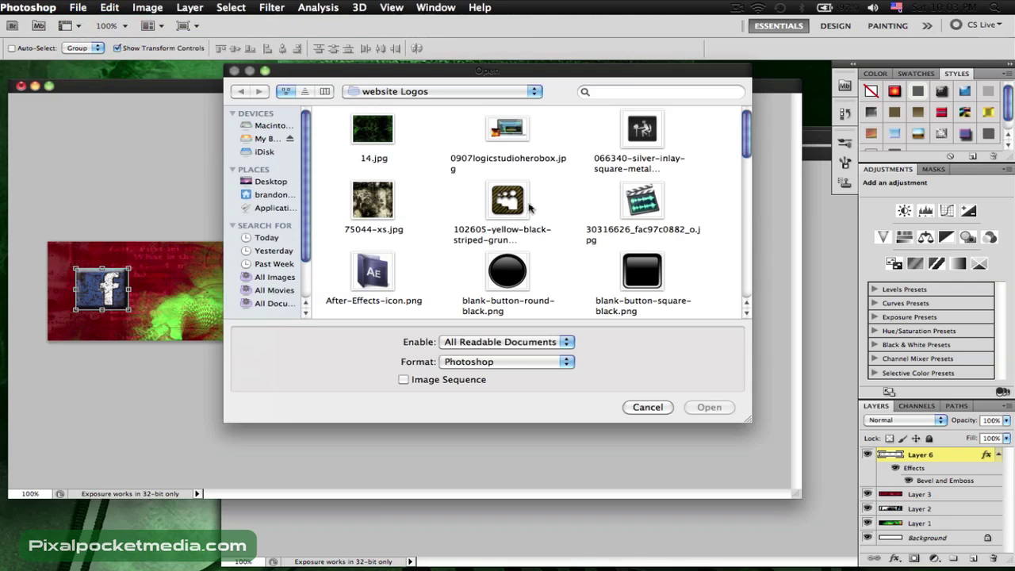
pyautogui.click(509, 202)
pyautogui.click(709, 407)
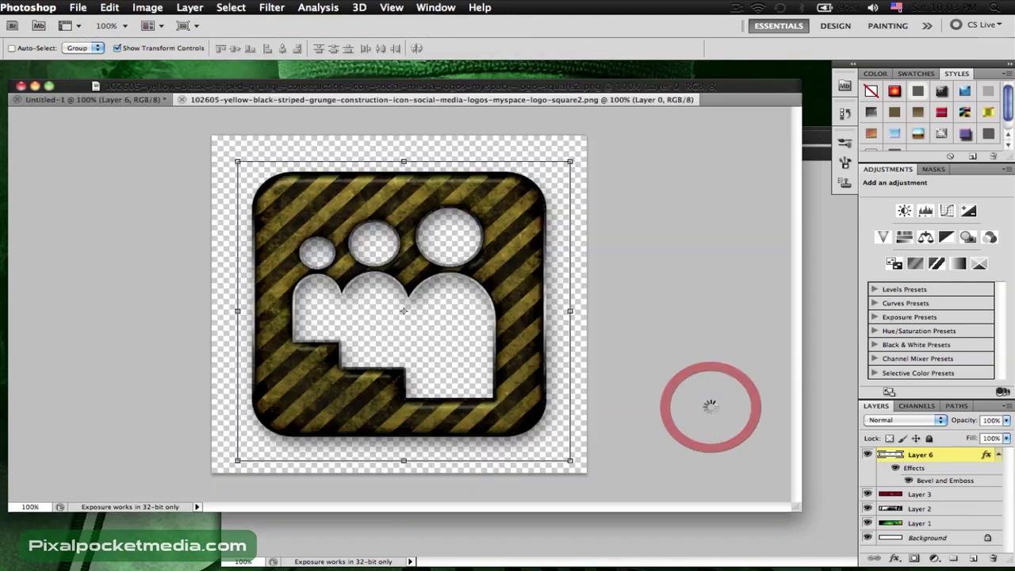
# Bring the striped MySpace logo into the banner, scale it to 20.26% width and 15.09% height, and place it beside the Facebook icon
pyautogui.moveTo(252, 109); pyautogui.dragTo(524, 207)
pyautogui.moveTo(530, 262); pyautogui.dragTo(151, 268)
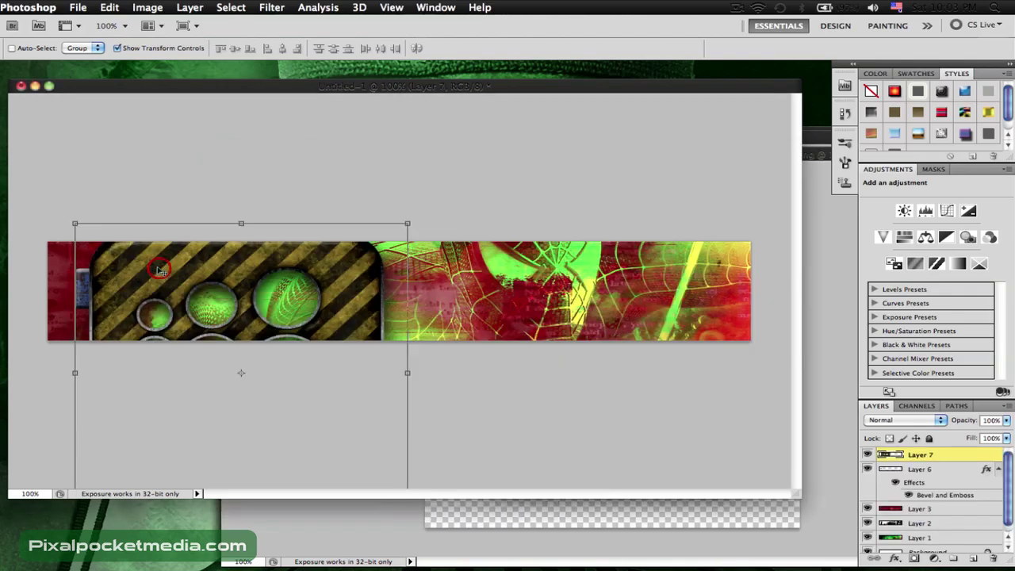
pyautogui.press('super+t')
pyautogui.moveTo(74, 222); pyautogui.dragTo(150, 283)
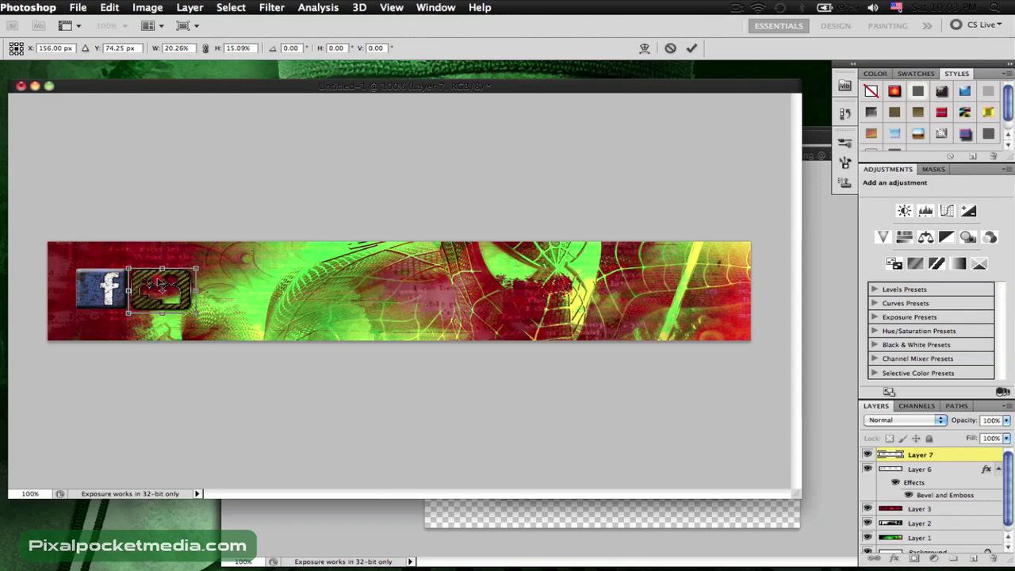
pyautogui.hotkey('shift', 'Right')
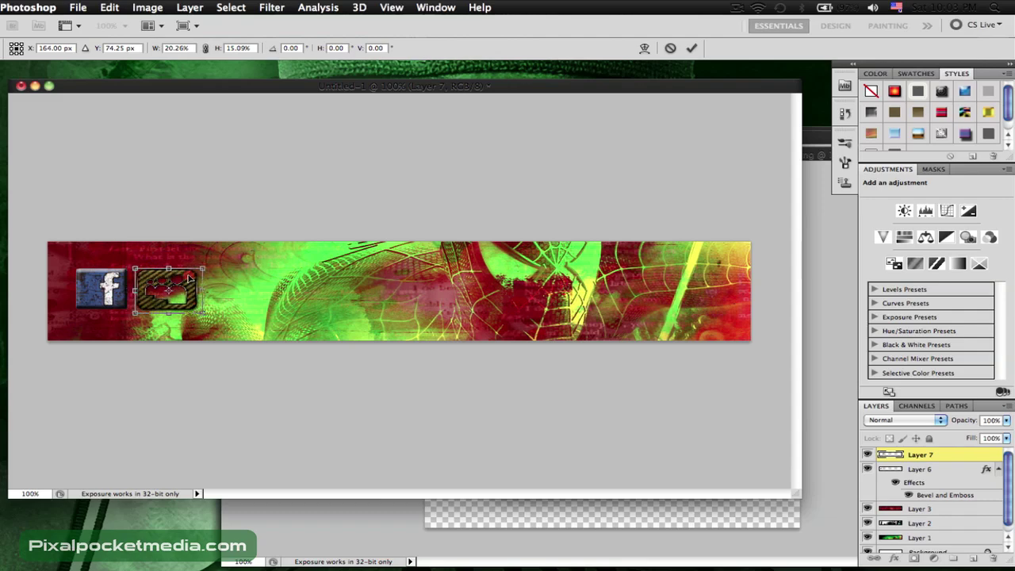
pyautogui.click(195, 276)
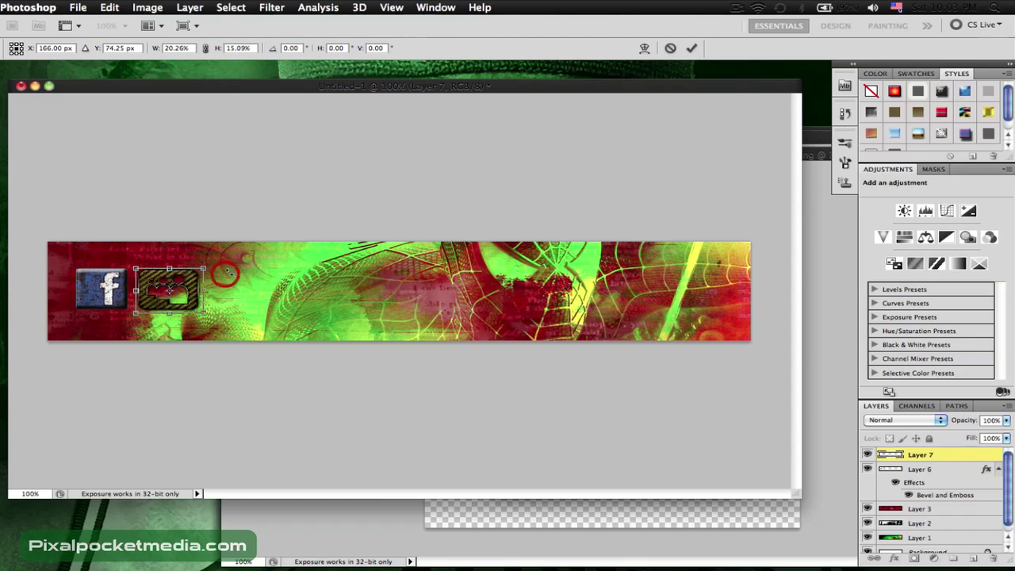
pyautogui.click(690, 49)
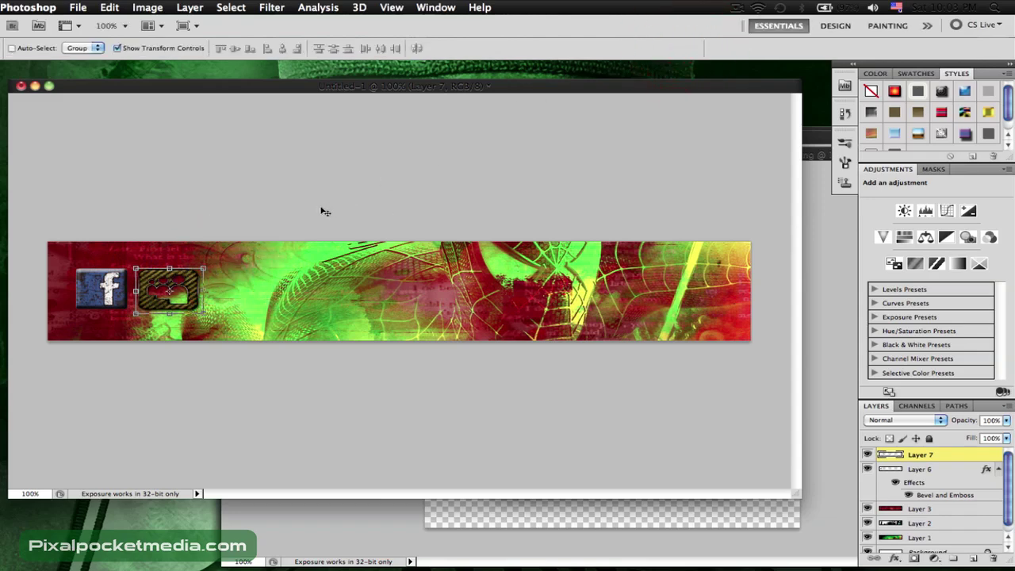
pyautogui.click(268, 273)
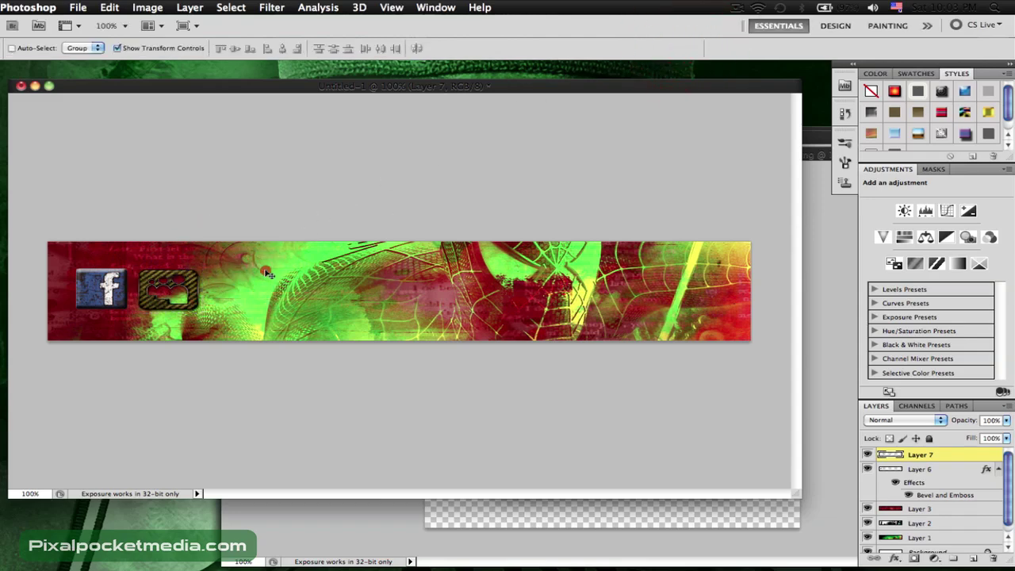
# Narrow the MySpace icon to 91.30% of its width, keeping its height at 100%
pyautogui.hotkey('ctrl', 't')
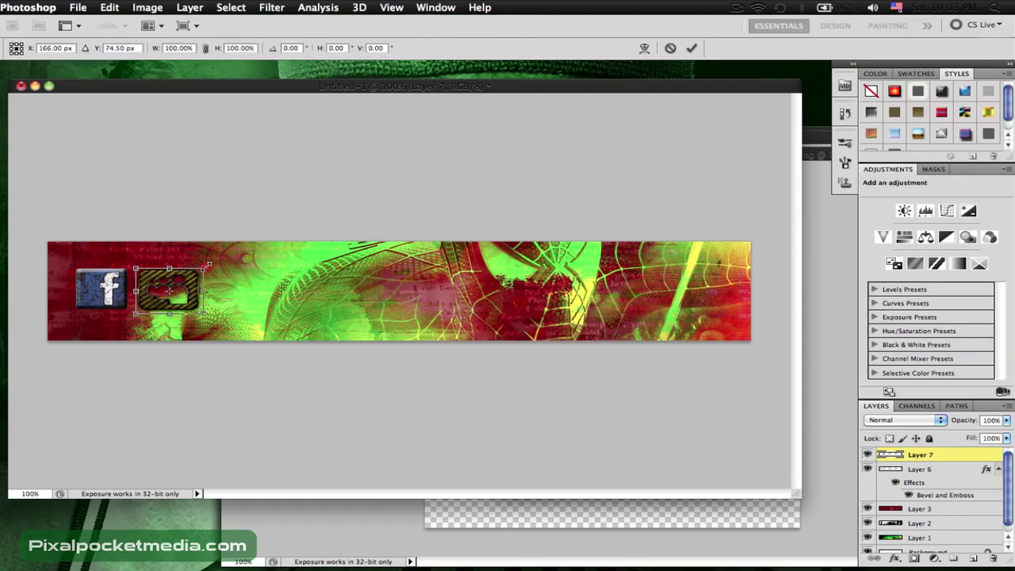
pyautogui.click(209, 267)
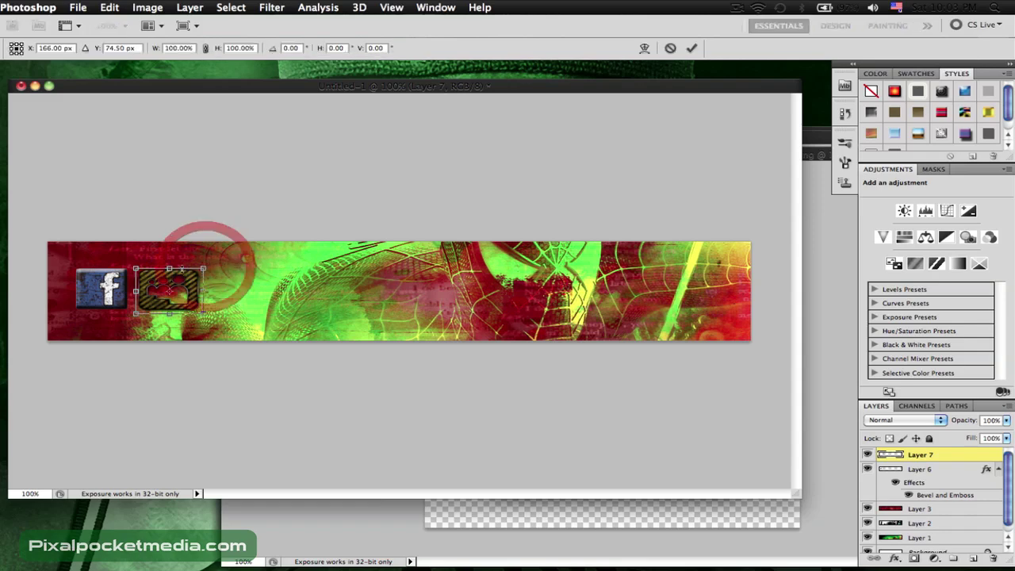
pyautogui.click(694, 48)
pyautogui.click(283, 245)
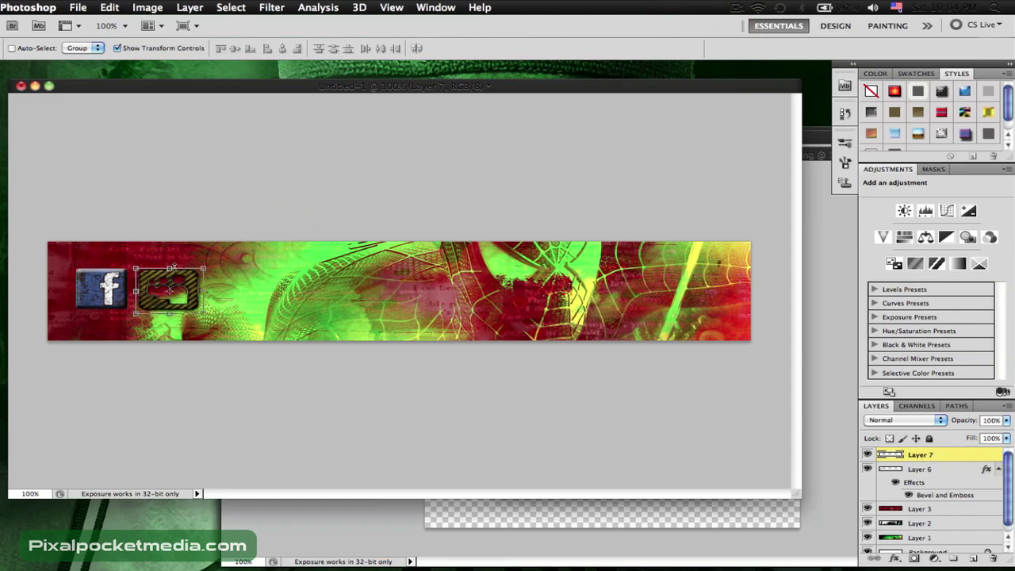
pyautogui.hotkey('ctrl', 't')
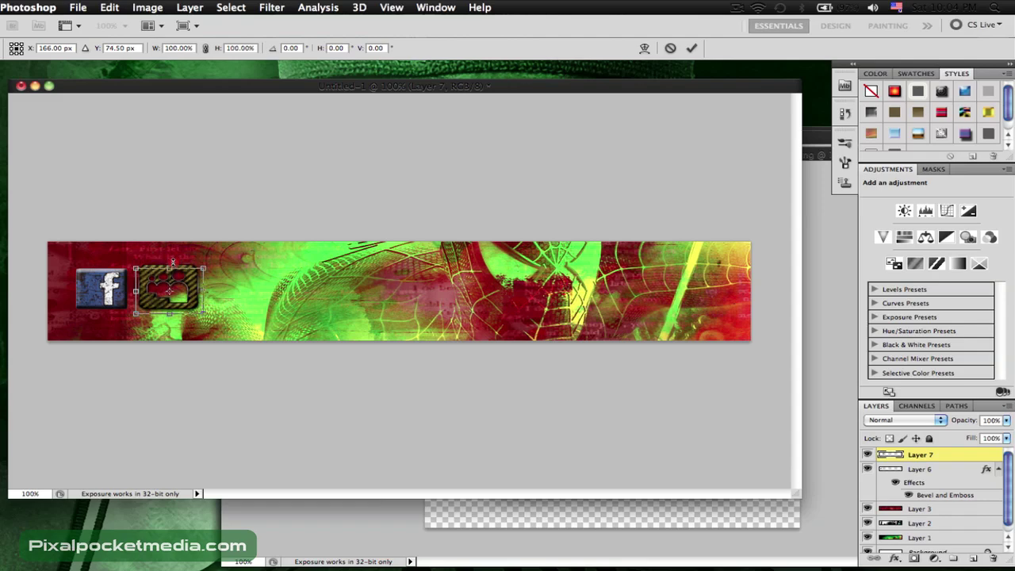
pyautogui.moveTo(204, 288); pyautogui.dragTo(199, 288)
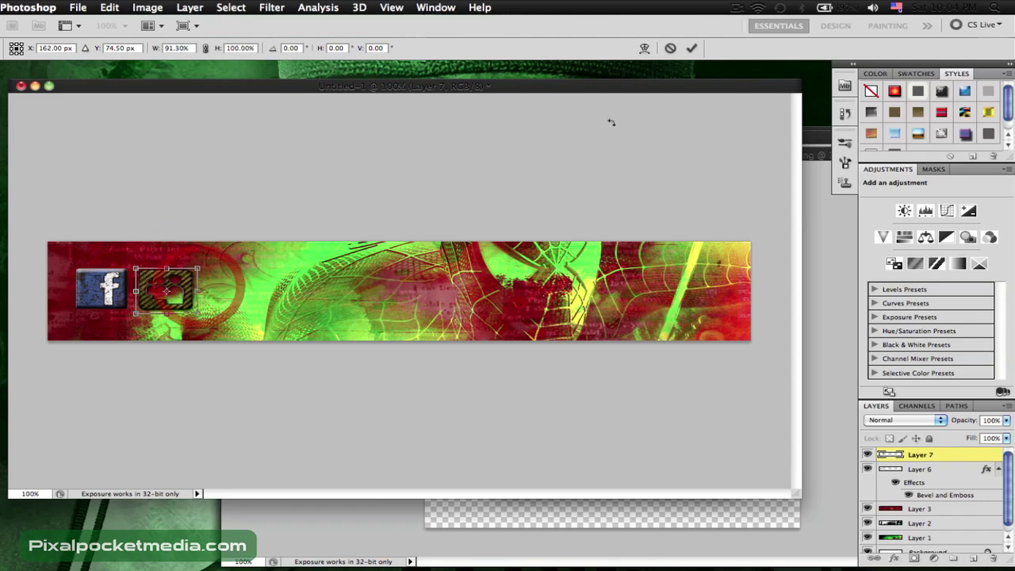
pyautogui.click(692, 48)
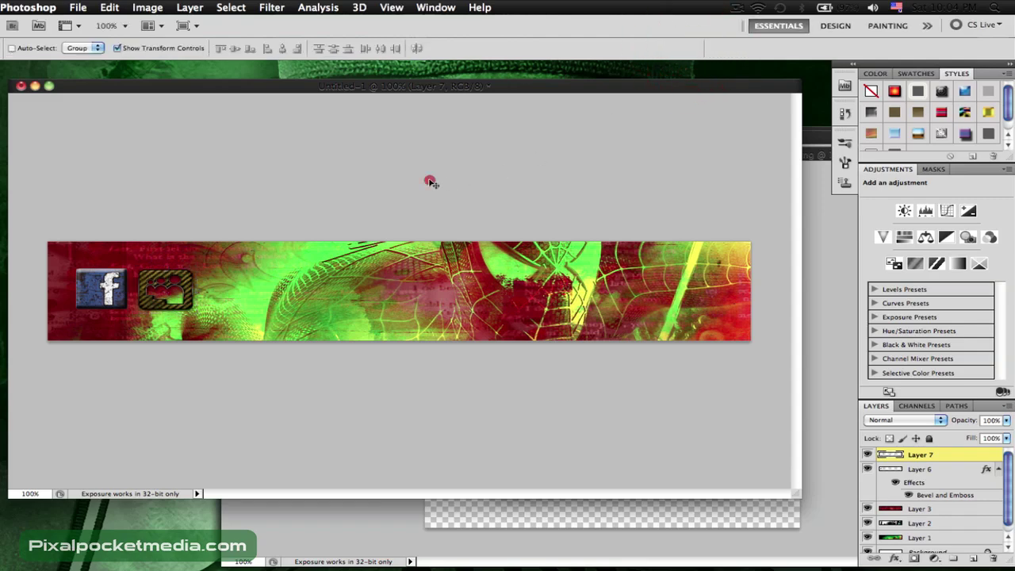
pyautogui.click(429, 181)
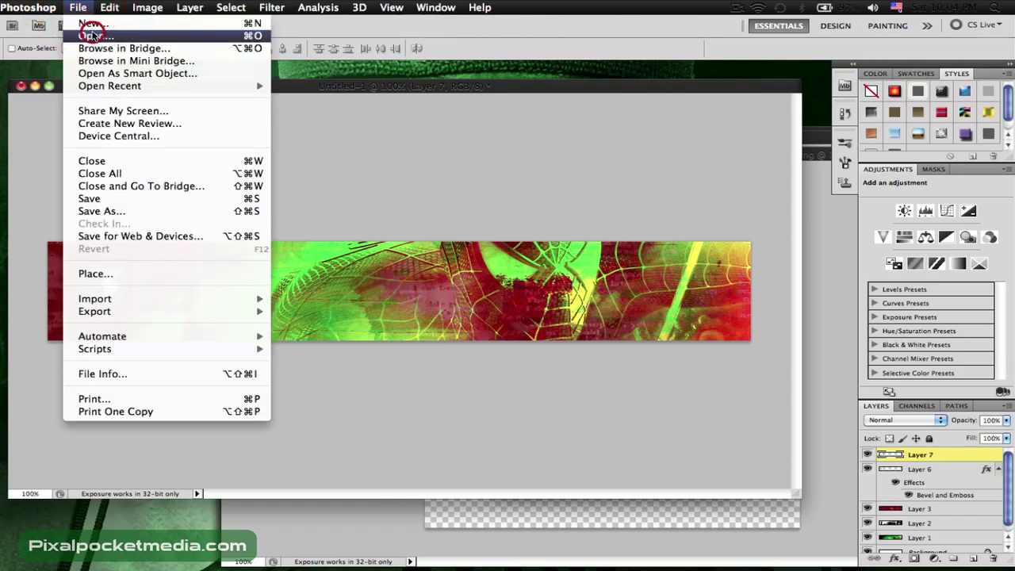
# Open twitterlogoblack.jpg from the website Logos folder
pyautogui.click(96, 35)
pyautogui.scroll(-10, 579, 209)
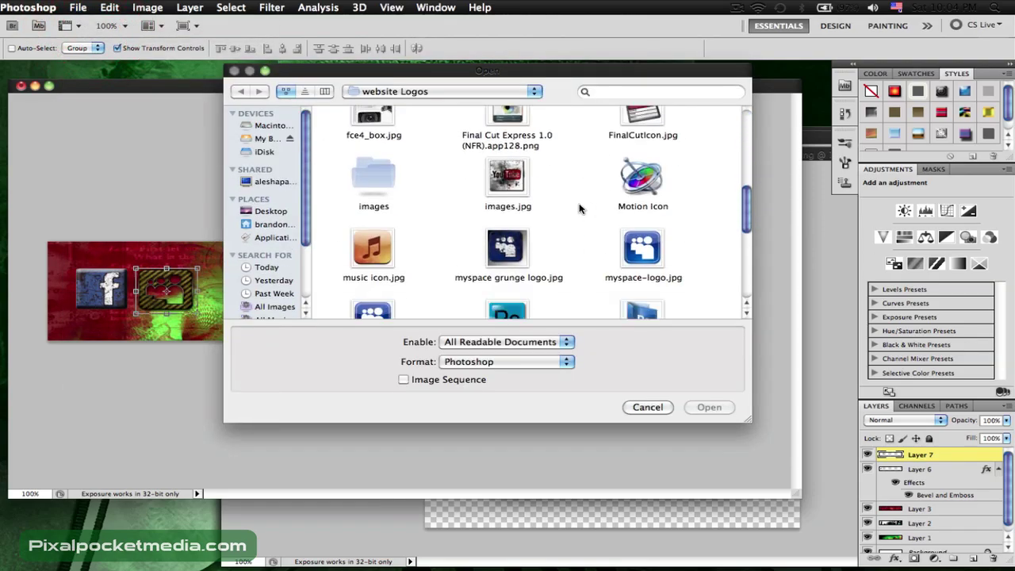
pyautogui.scroll(-6, 579, 209)
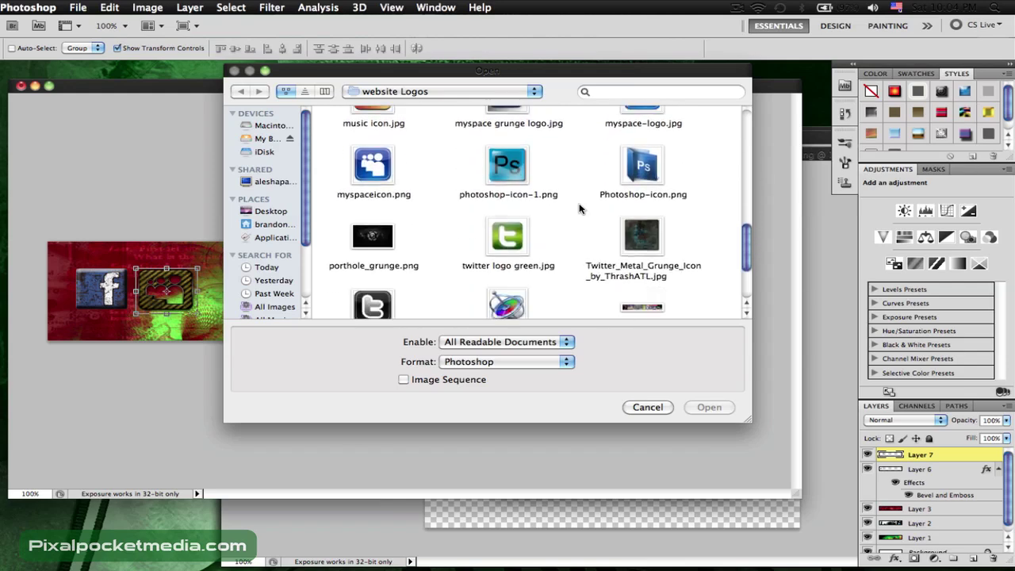
pyautogui.scroll(2, 579, 209)
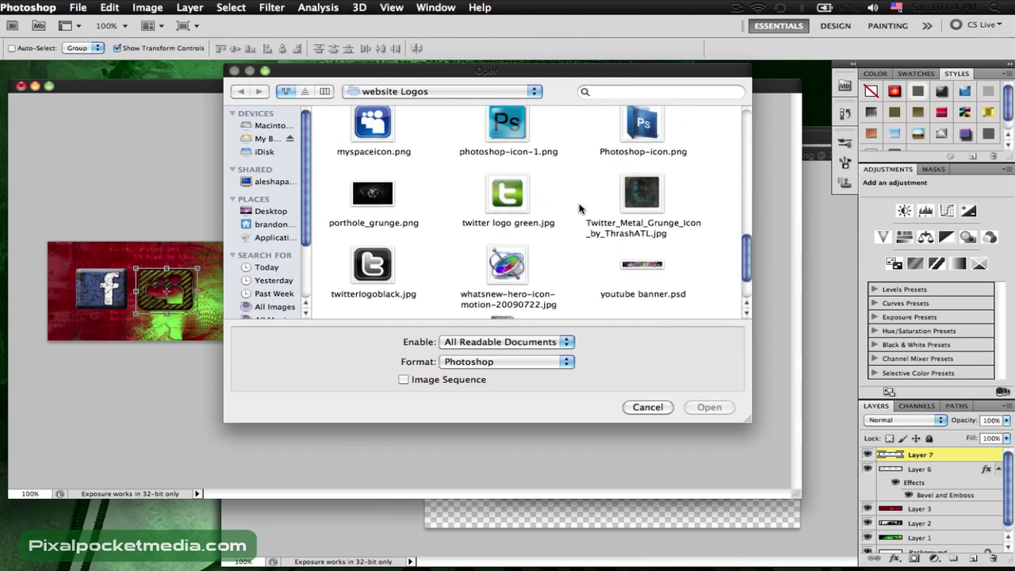
pyautogui.doubleClick(387, 274)
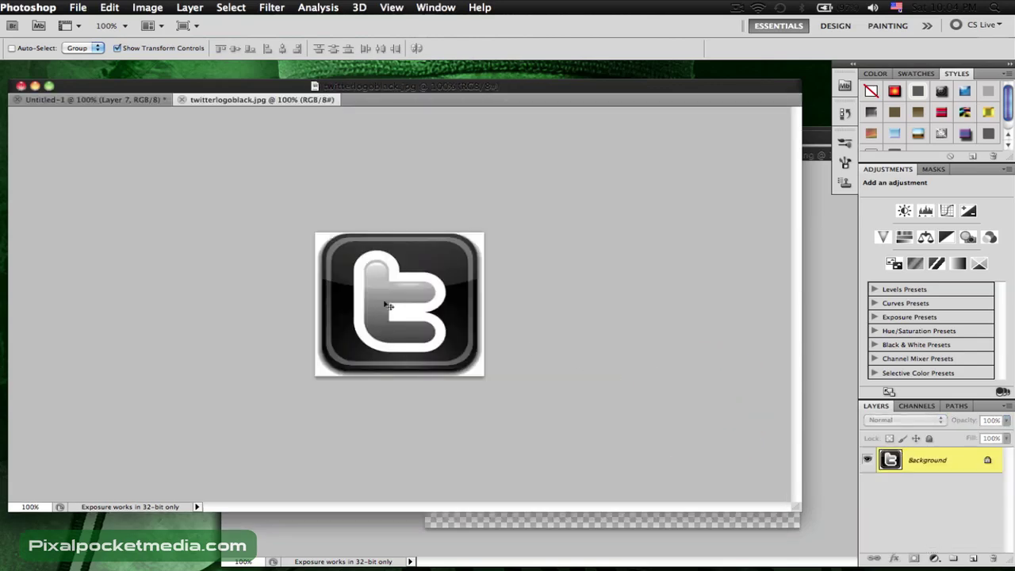
# Bring the black Twitter logo into the banner beside the MySpace icon and scale it to 54.11% width and 47.71% height
pyautogui.moveTo(260, 114); pyautogui.dragTo(548, 184)
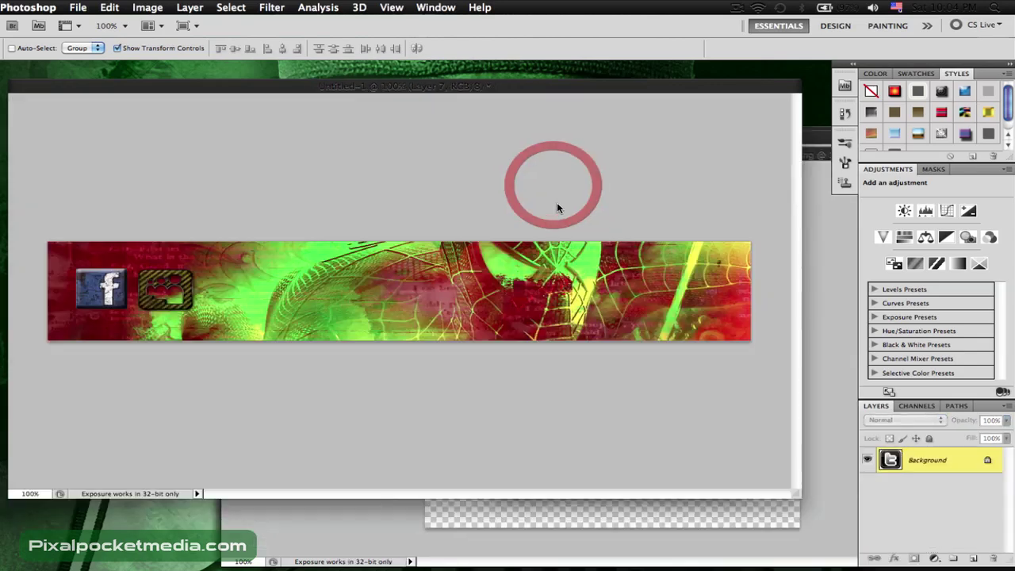
pyautogui.moveTo(548, 341); pyautogui.dragTo(214, 277)
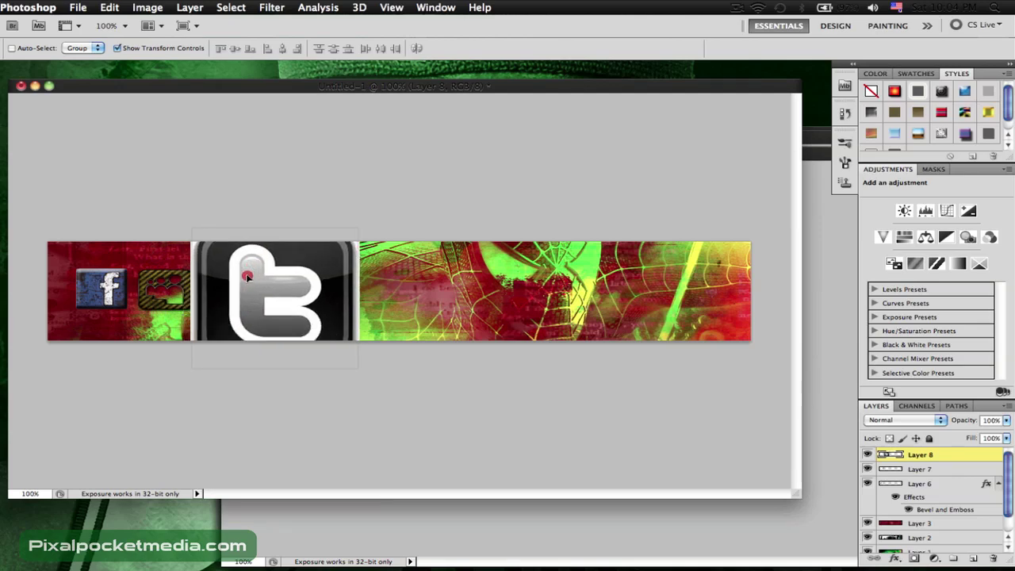
pyautogui.click(187, 224)
pyautogui.moveTo(187, 224); pyautogui.dragTo(231, 278)
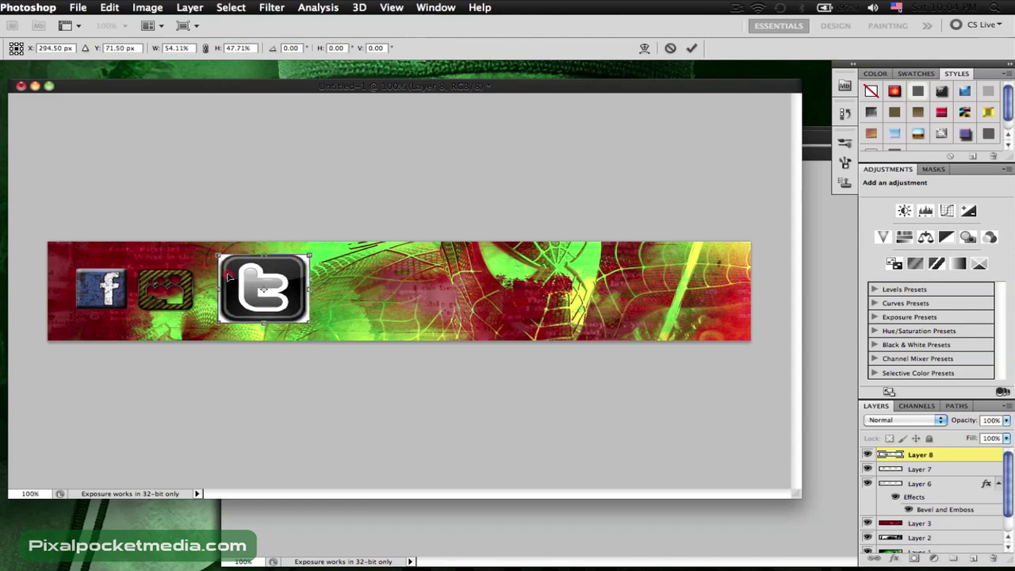
pyautogui.click(692, 48)
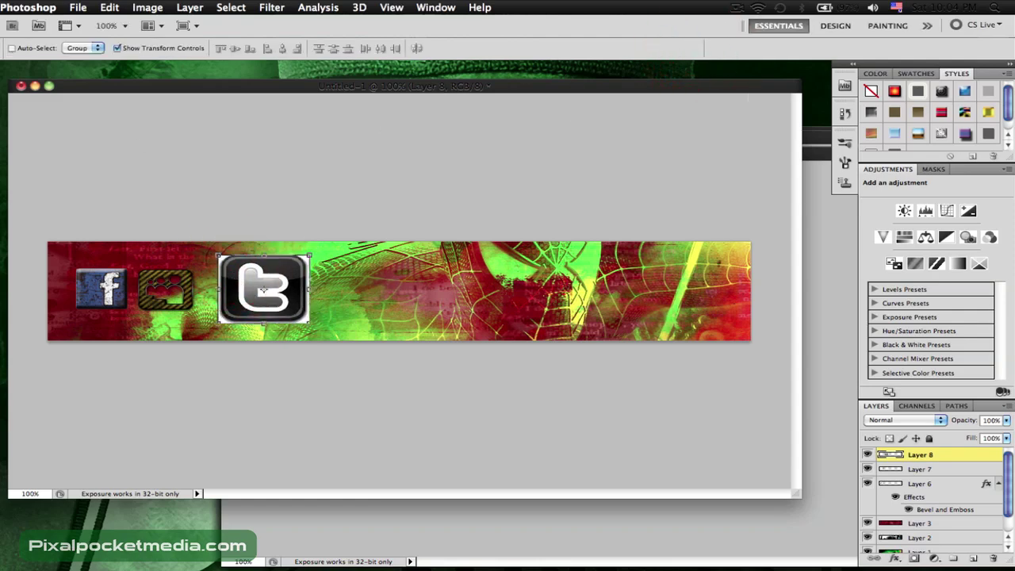
# Select and delete the white areas around the black Twitter logo with the Magic Wand at tolerance 32, and deselect
pyautogui.press('w')
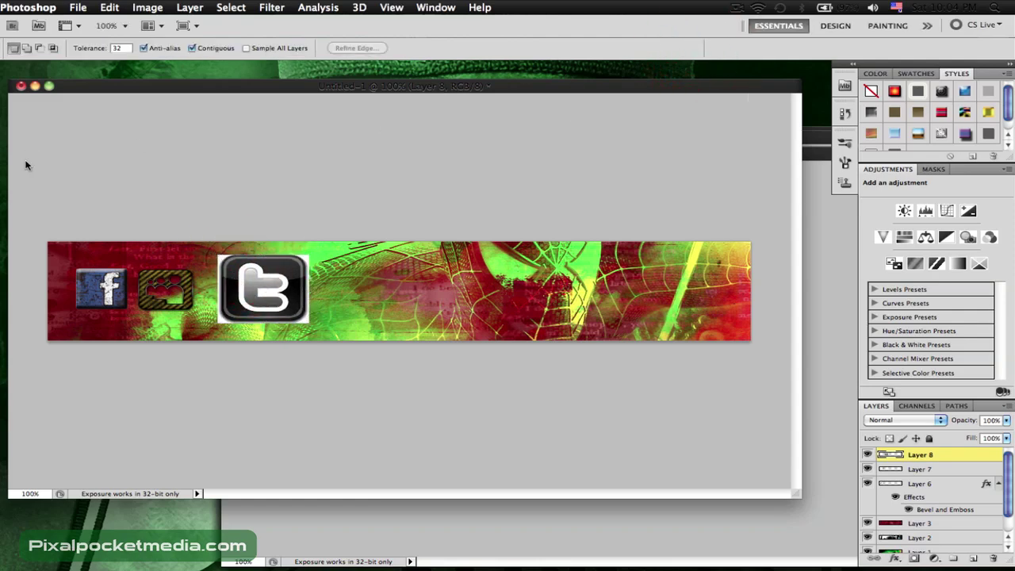
pyautogui.click(306, 284)
pyautogui.click(306, 284)
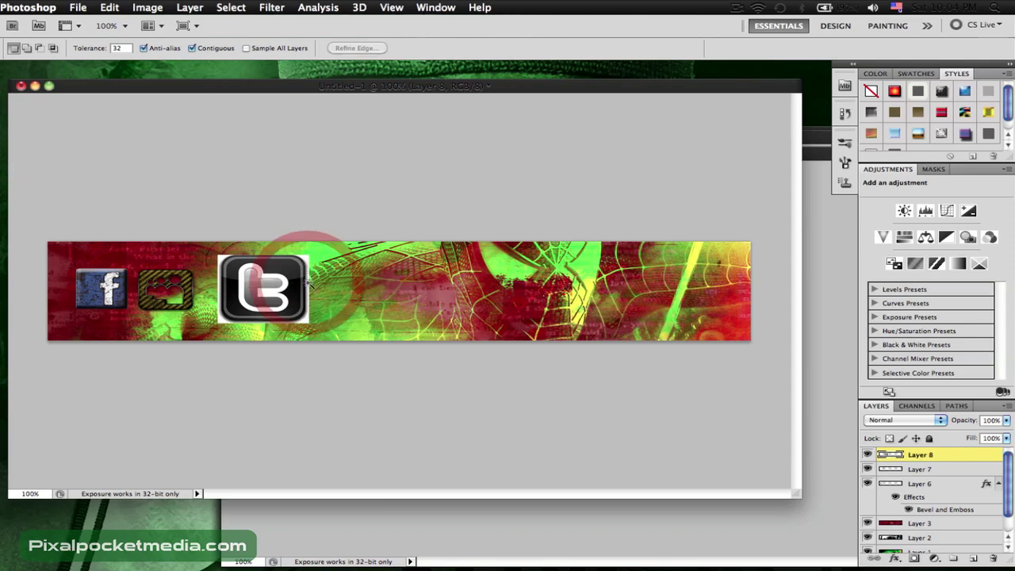
pyautogui.click(308, 285)
pyautogui.click(312, 288)
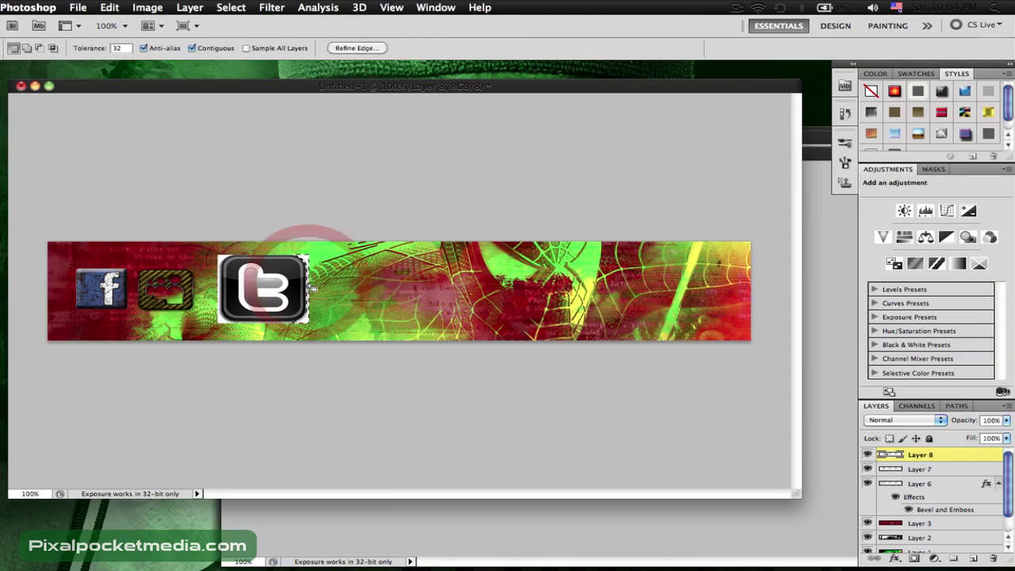
pyautogui.click(309, 284)
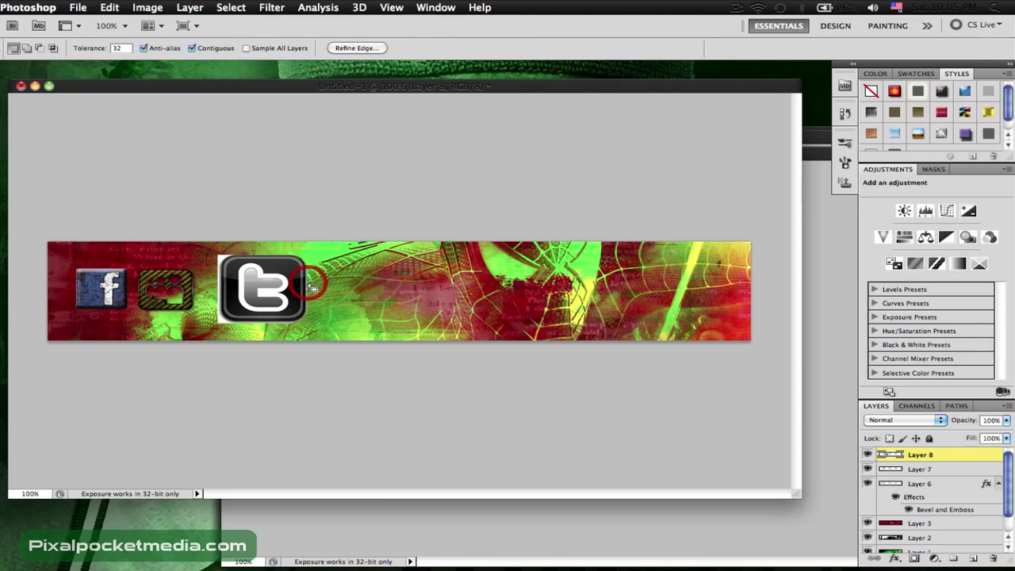
pyautogui.click(220, 275)
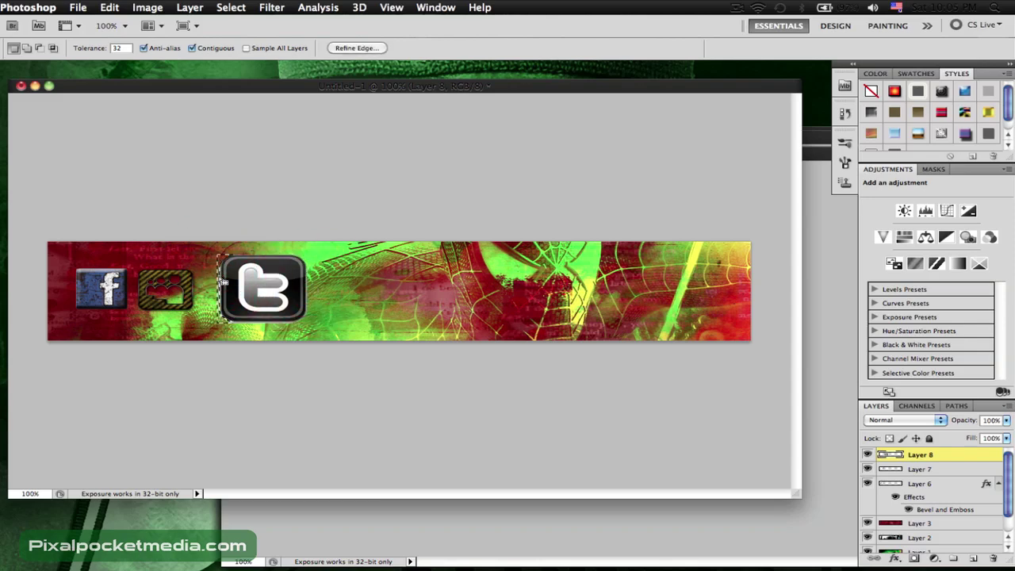
pyautogui.press('super+d')
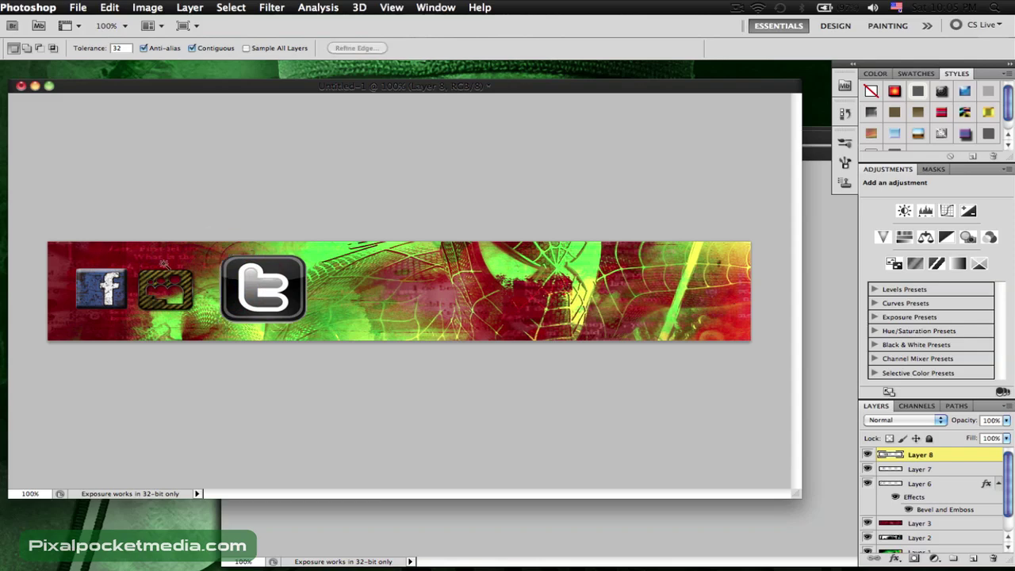
# Scale the black Twitter logo to 67.77% width and 66.35% height and line it up beside the MySpace icon
pyautogui.press('v')
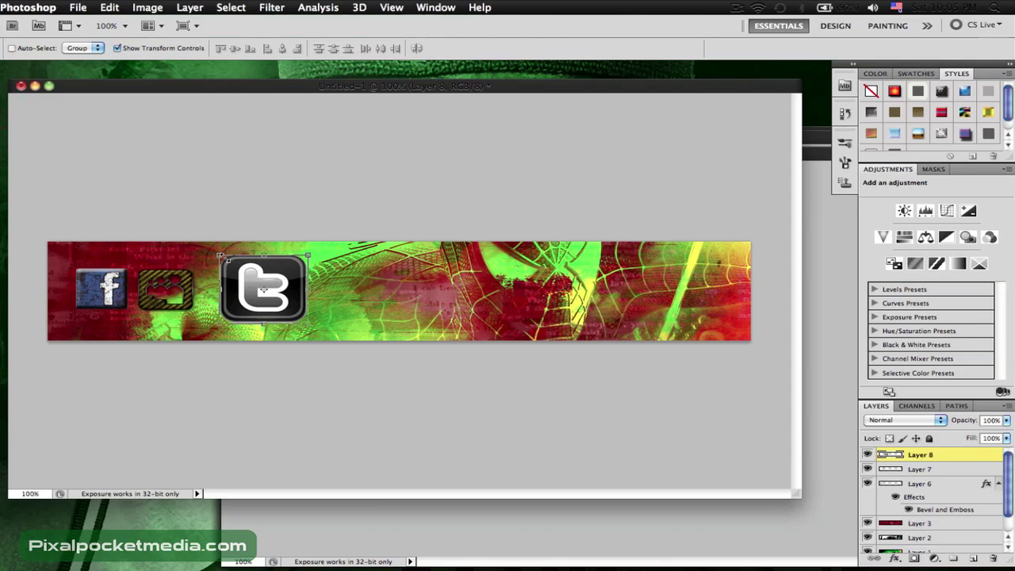
pyautogui.press('super+t')
pyautogui.moveTo(238, 271); pyautogui.dragTo(205, 284)
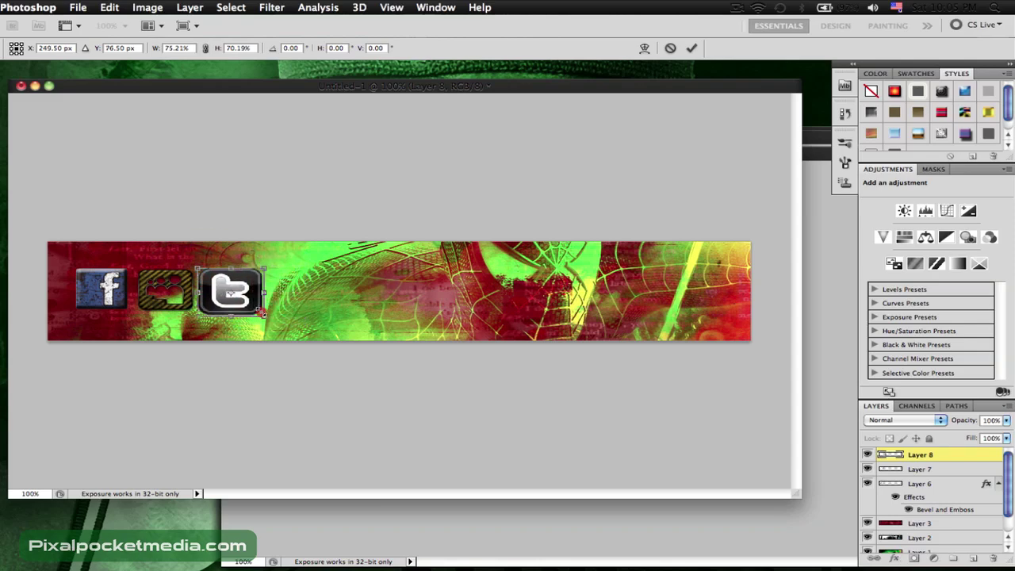
pyautogui.moveTo(263, 313); pyautogui.dragTo(259, 312)
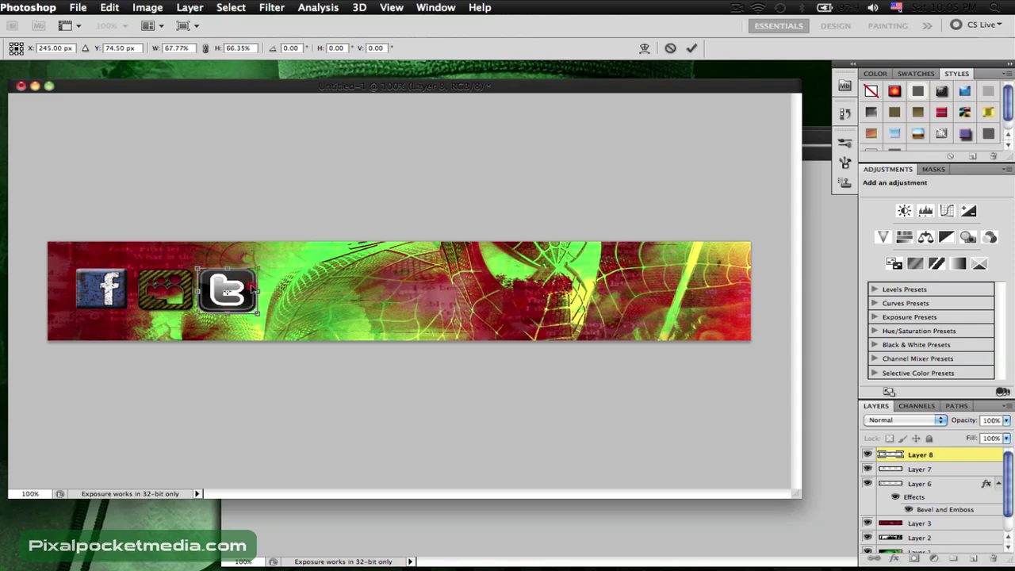
pyautogui.press('Right')
pyautogui.press('Right')
pyautogui.press('Right')
pyautogui.press('Right')
pyautogui.press('Right')
pyautogui.press('Right')
pyautogui.press('Right')
pyautogui.press('Right')
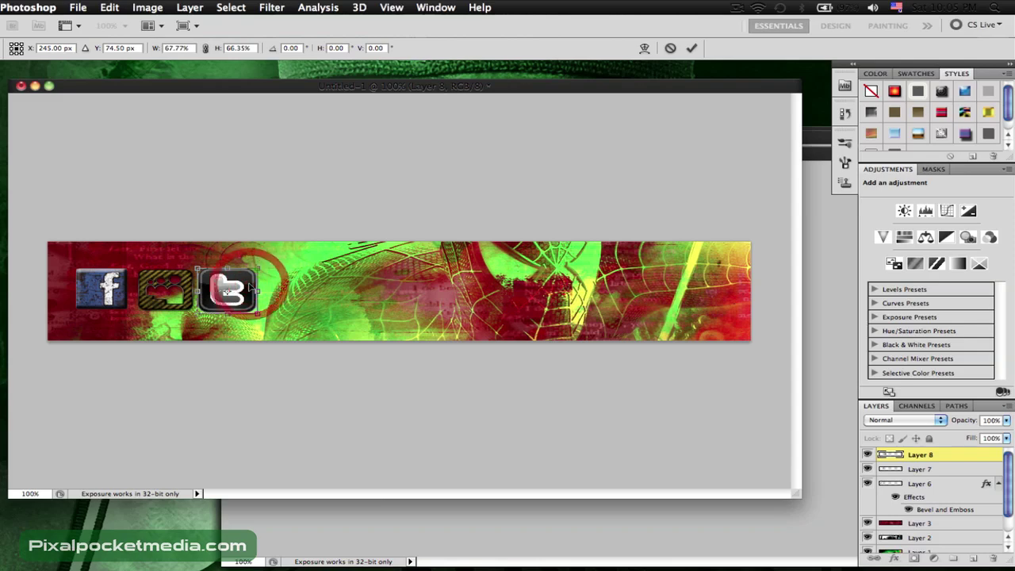
pyautogui.click(690, 48)
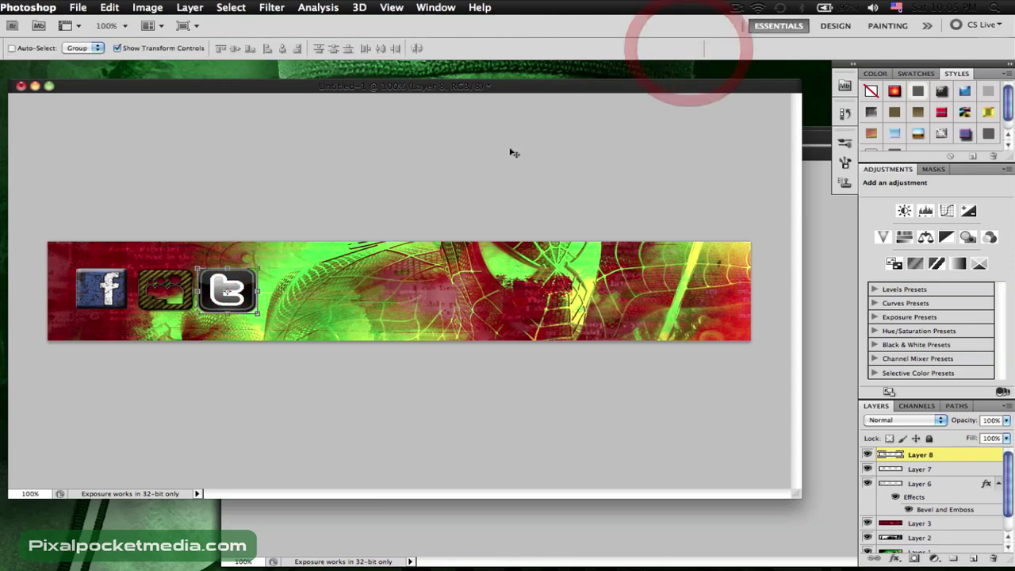
# Nudge the black Twitter logo slightly away from the MySpace icon to even out the spacing
pyautogui.click(366, 196)
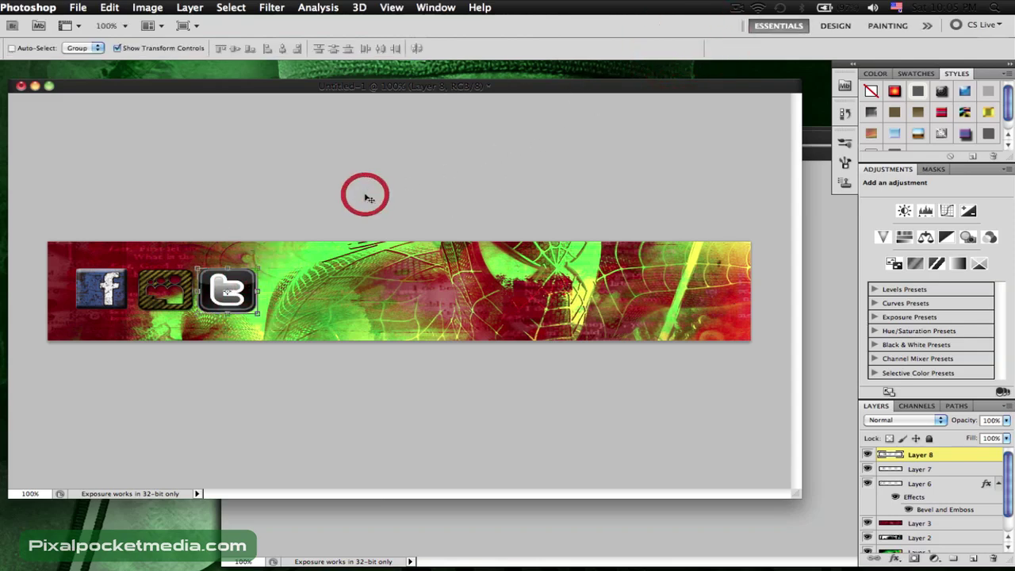
pyautogui.click(244, 284)
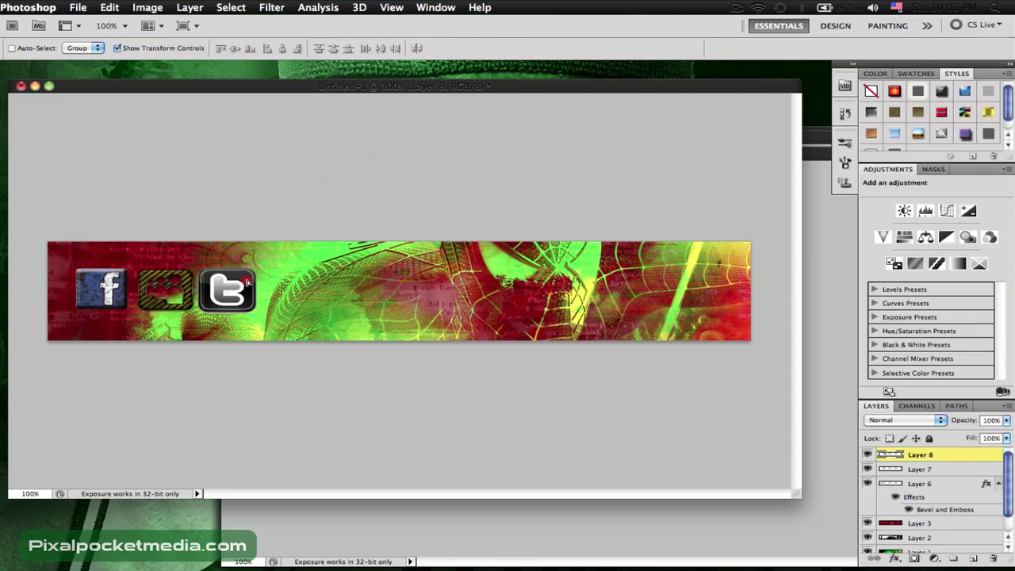
pyautogui.hotkey('shift', 'Right')
pyautogui.press('Left')
pyautogui.press('Left')
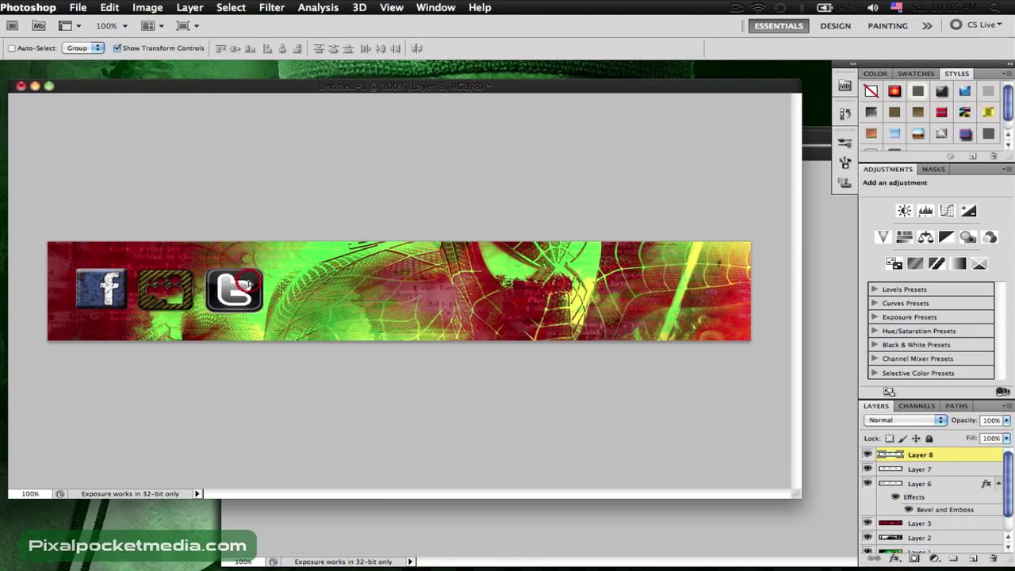
# Add the text "Mastersun88" across the middle of the banner, to the right of the Twitter logo
pyautogui.click(323, 296)
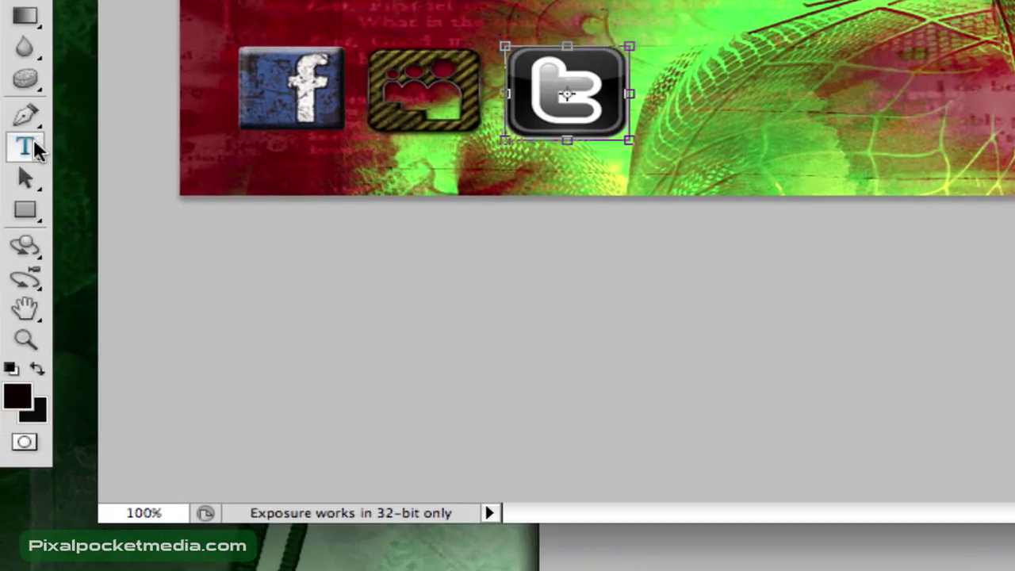
pyautogui.click(0, 320)
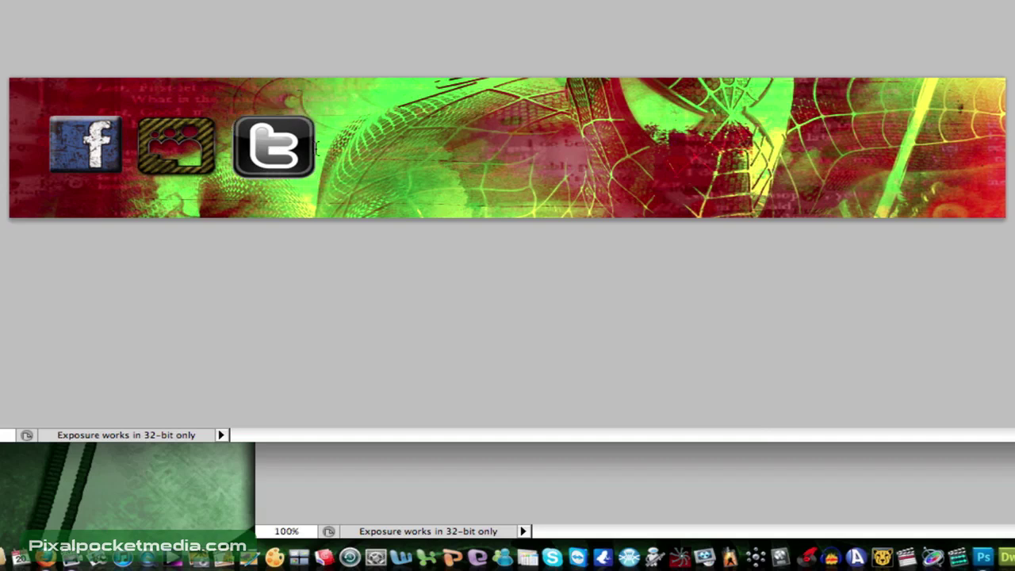
pyautogui.click(448, 164)
pyautogui.write('Mas')
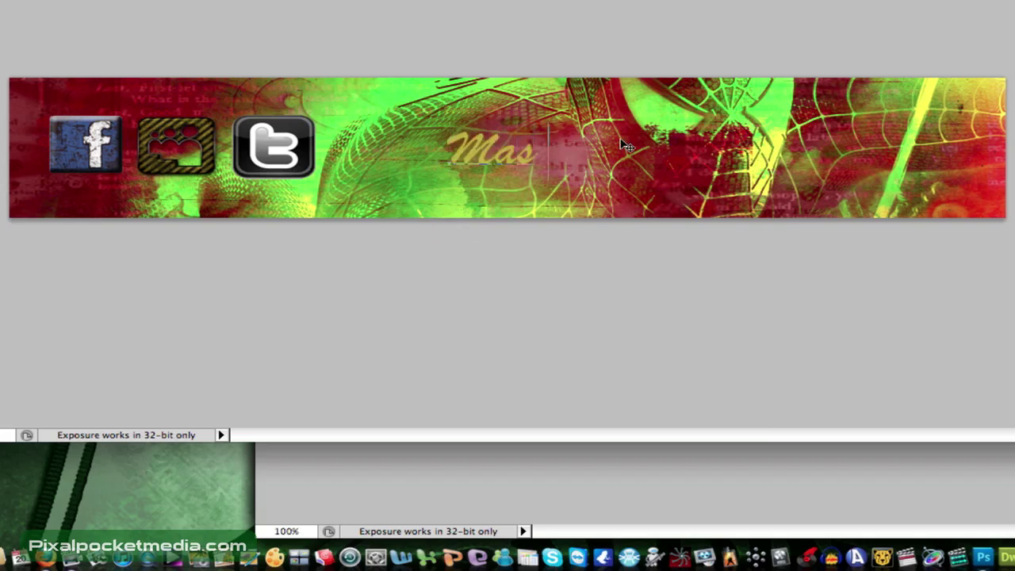
pyautogui.write('ter')
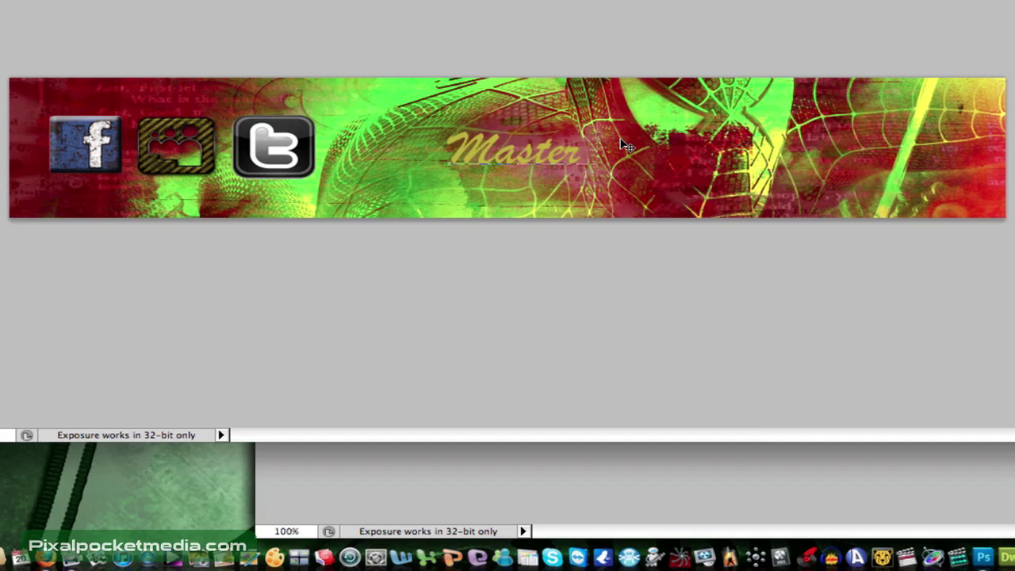
pyautogui.write('sun88')
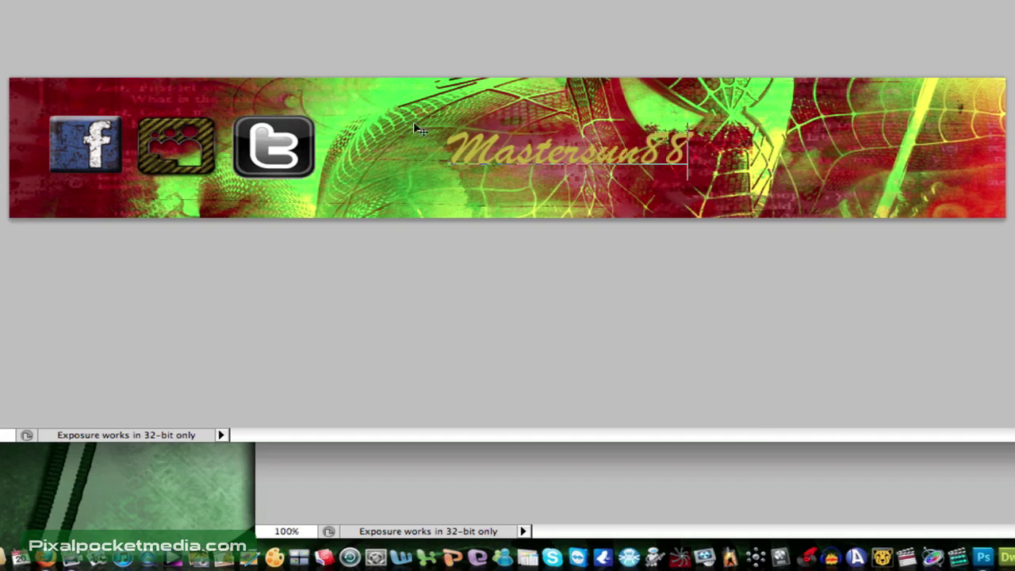
# Select the whole "Mastersun88" text and set its colour to bright yellow, fff000
pyautogui.moveTo(687, 150); pyautogui.dragTo(424, 142)
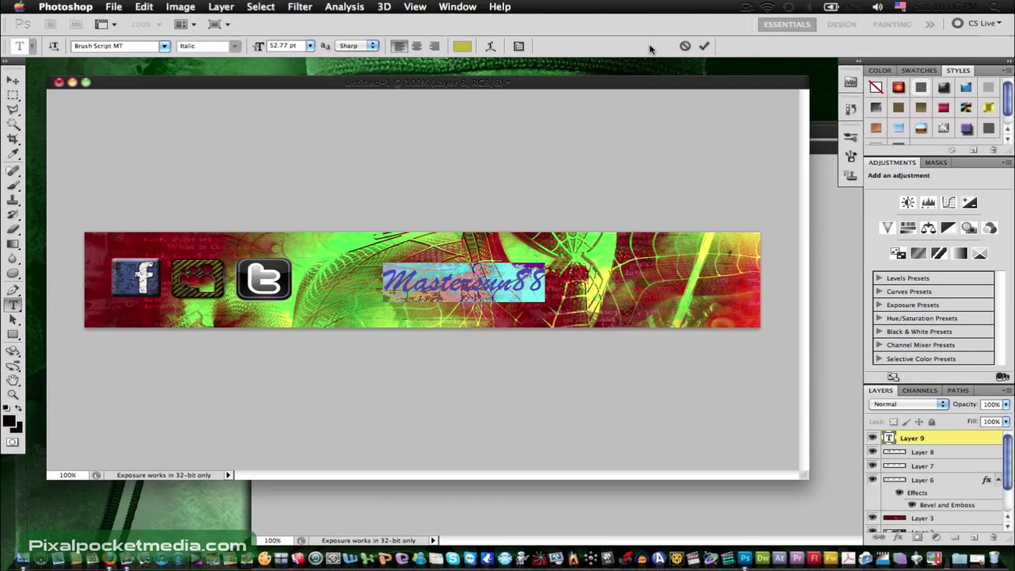
pyautogui.click(460, 46)
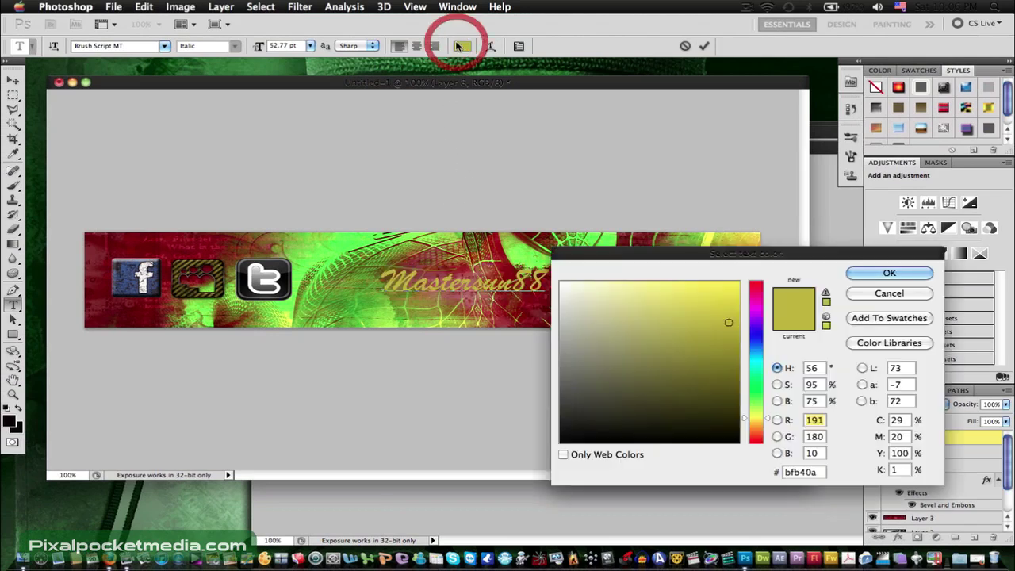
pyautogui.click(729, 306)
pyautogui.moveTo(730, 321)
pyautogui.mouseDown()
pyautogui.moveTo(727, 281)
pyautogui.moveTo(668, 350)
pyautogui.moveTo(730, 267)
pyautogui.moveTo(782, 238)
pyautogui.mouseUp()
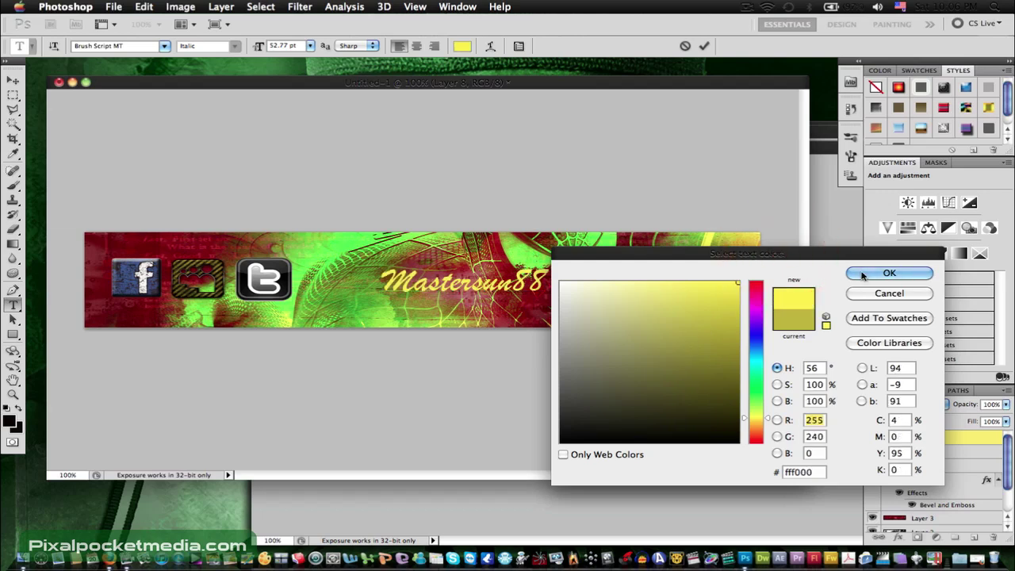
pyautogui.click(863, 273)
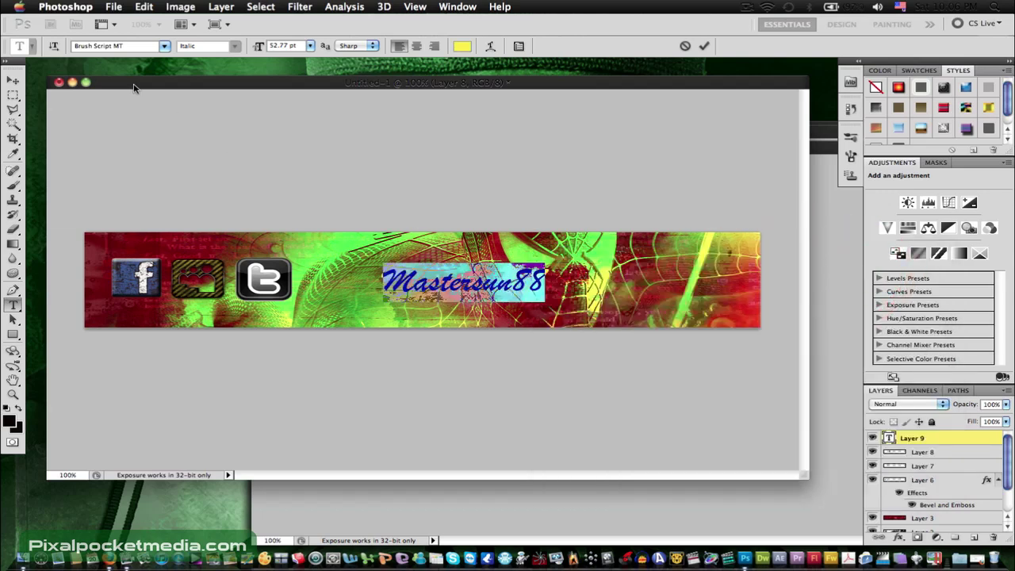
# Set the font of the "Mastersun88" text to Pokemon Hollow and commit the text
pyautogui.click(165, 46)
pyautogui.scroll(-15, 165, 190)
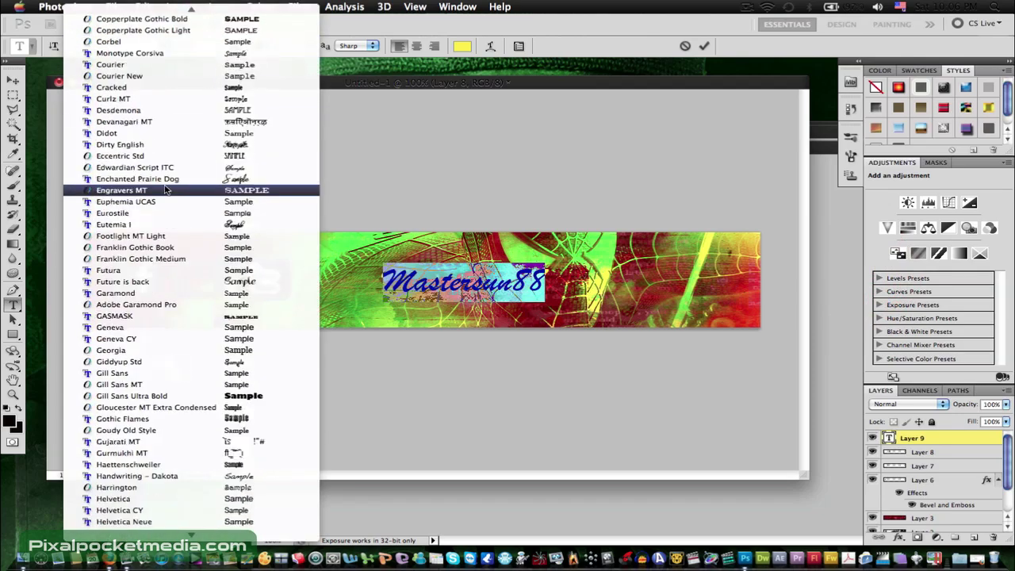
pyautogui.scroll(-20, 165, 190)
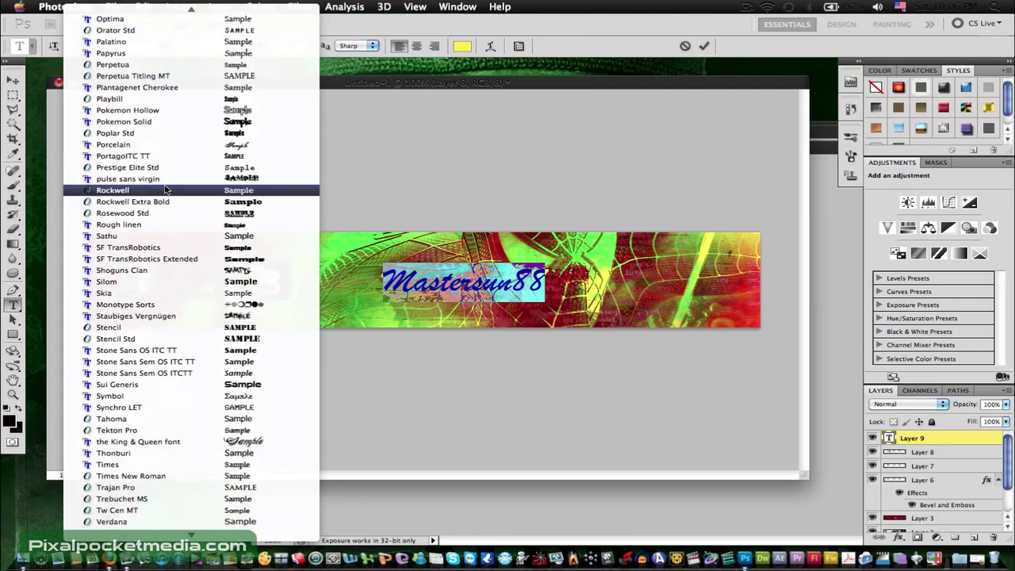
pyautogui.scroll(-5, 165, 190)
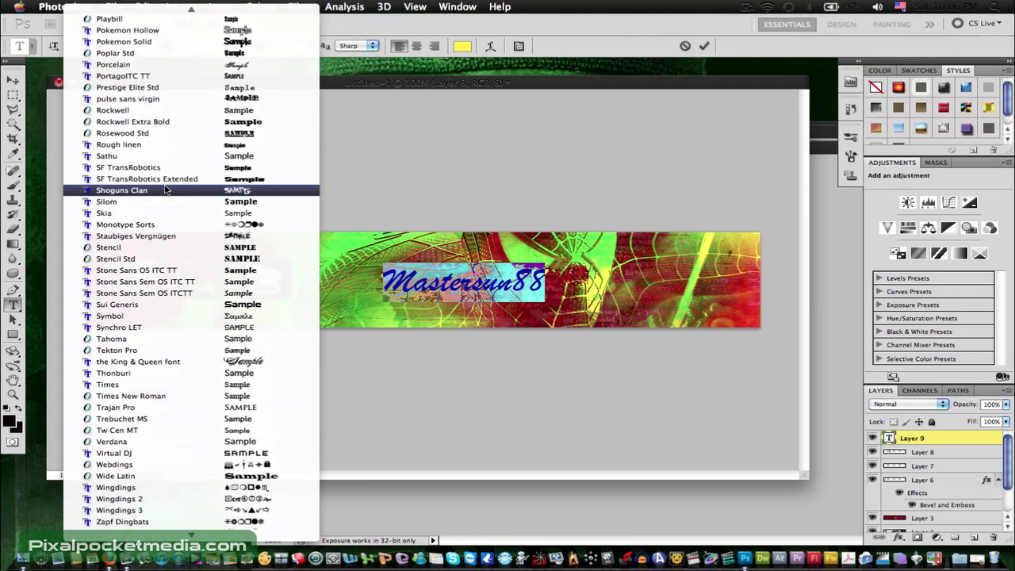
pyautogui.scroll(9, 165, 191)
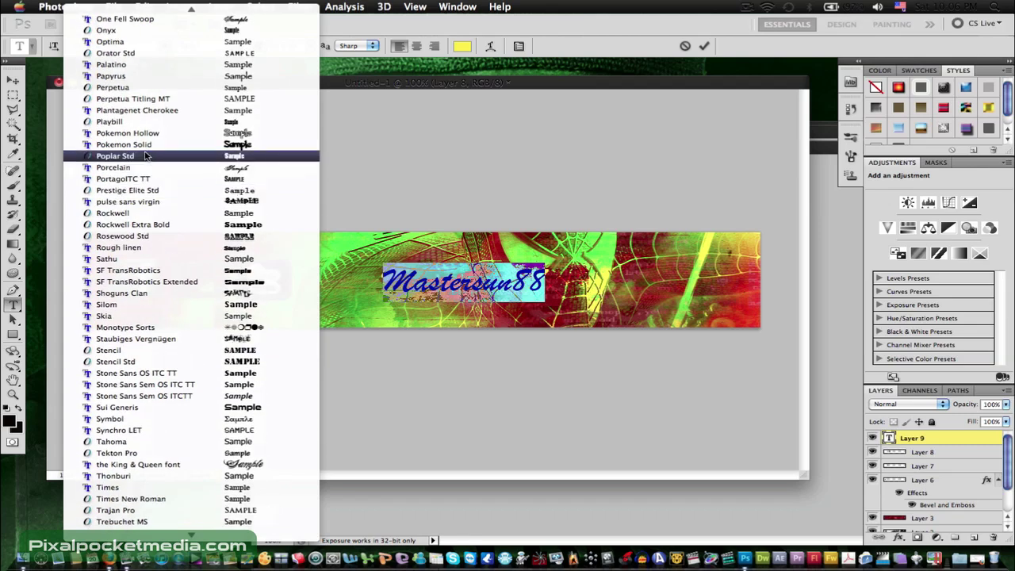
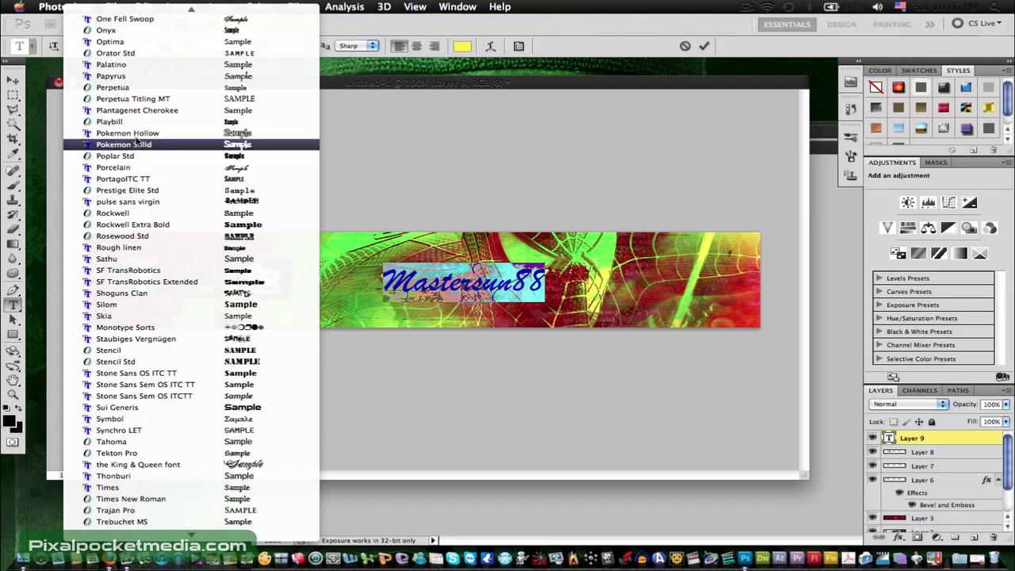
pyautogui.click(134, 132)
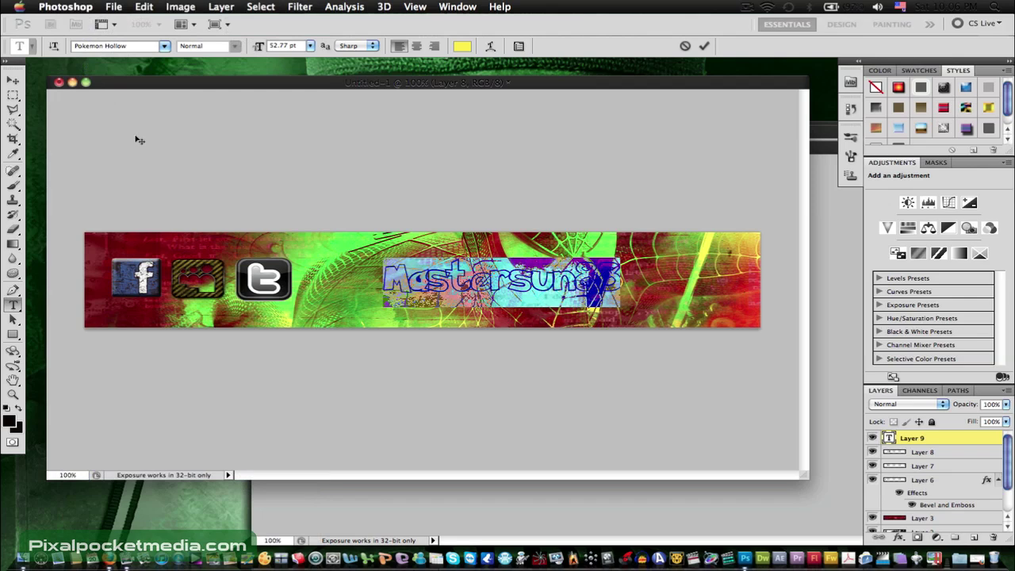
pyautogui.click(704, 46)
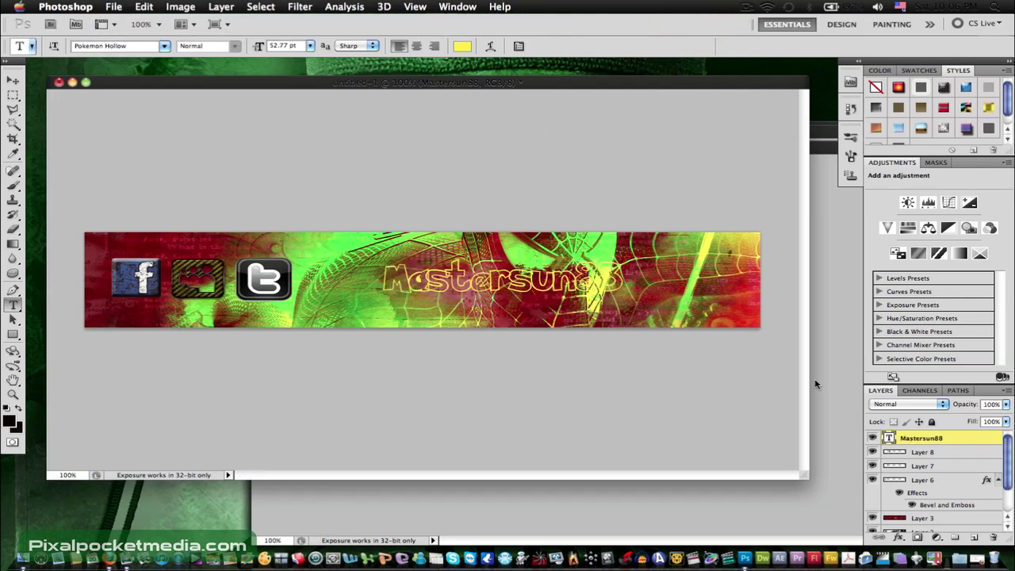
# Apply a Bevel and Emboss effect with the Inner Bevel style and Smooth technique to the "Mastersun88" text layer
pyautogui.click(889, 406)
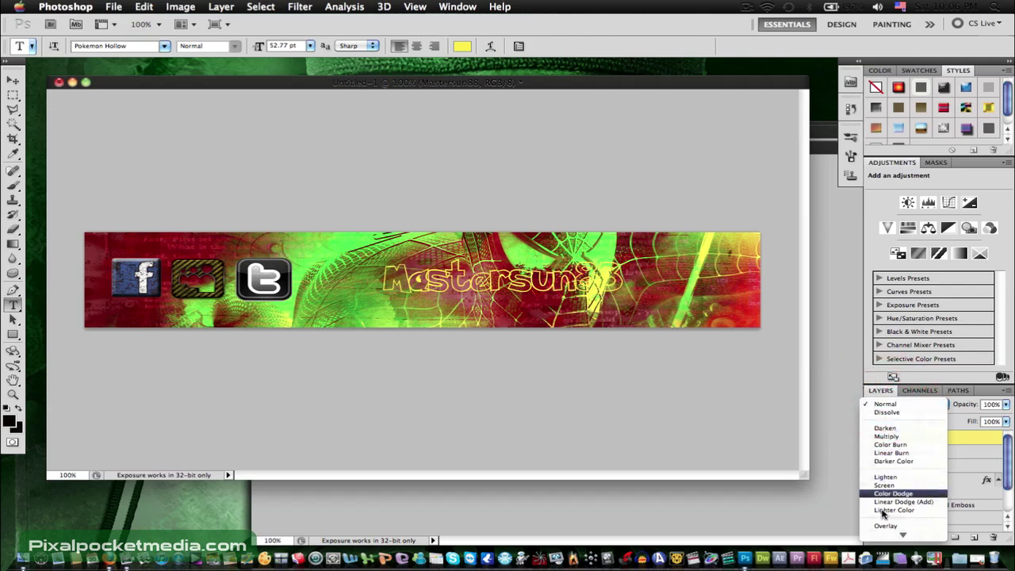
pyautogui.click(839, 476)
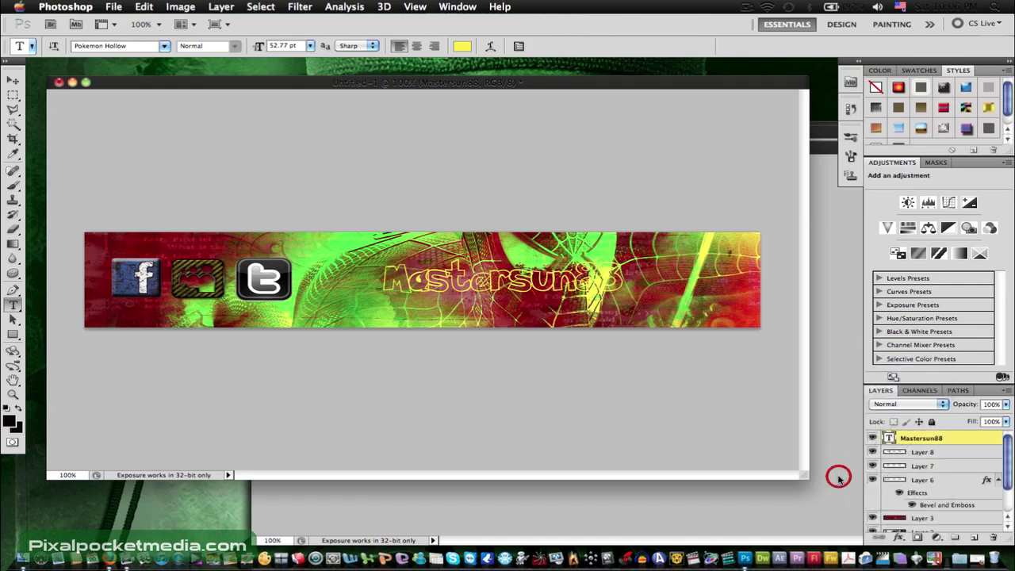
pyautogui.click(900, 537)
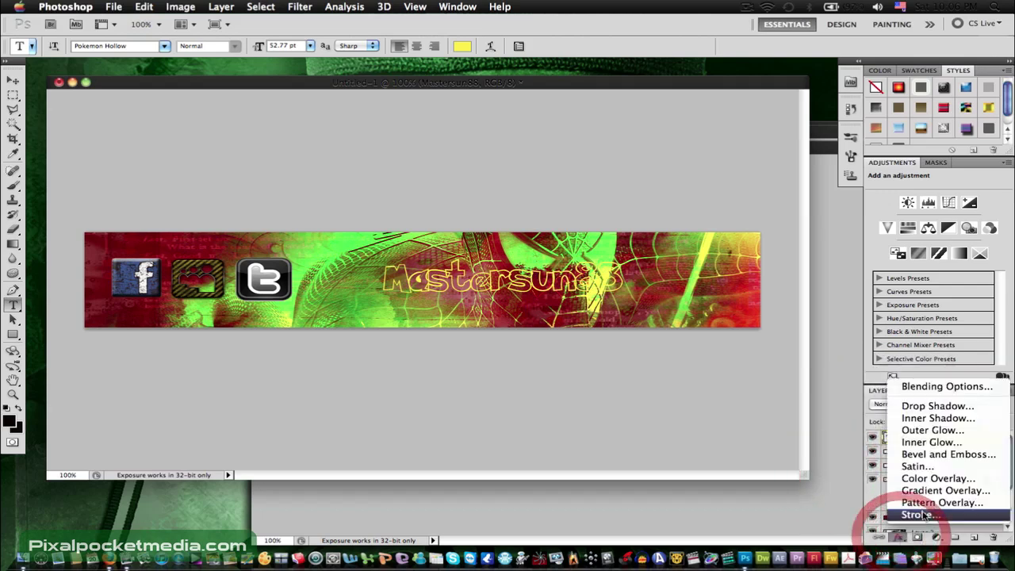
pyautogui.click(925, 455)
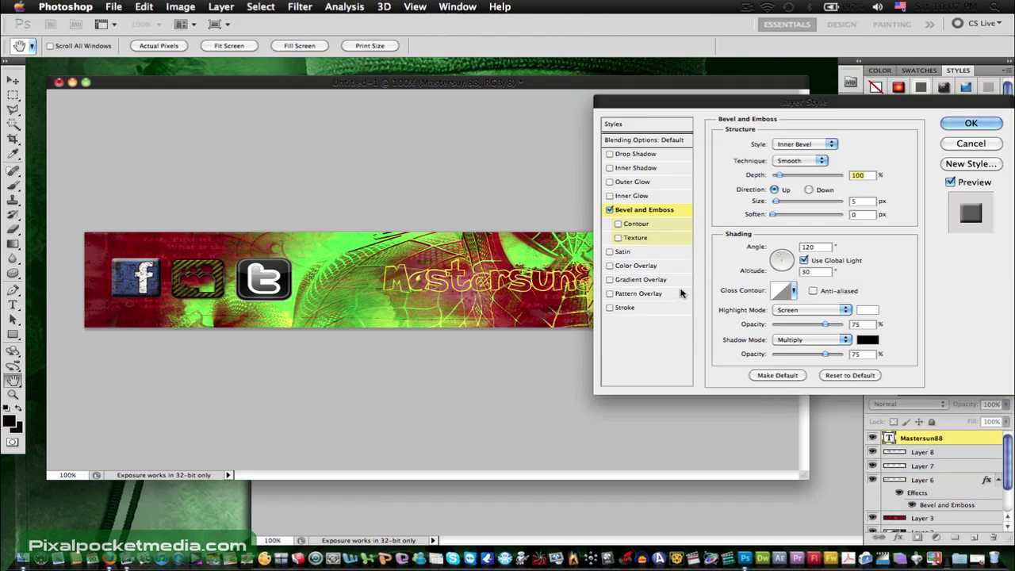
pyautogui.moveTo(778, 202); pyautogui.dragTo(778, 206)
pyautogui.click(969, 123)
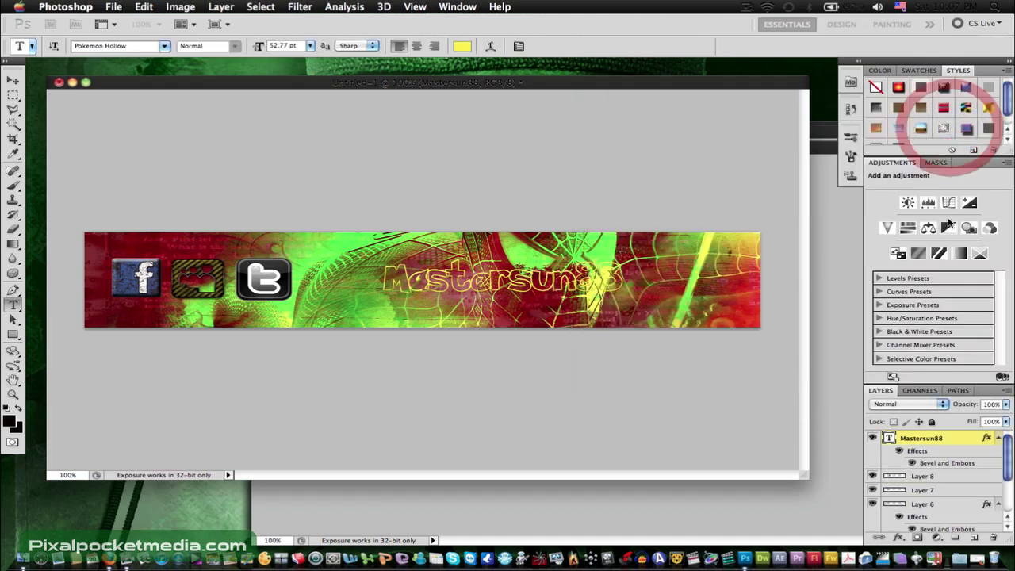
# Add a 3 px outside Stroke to the "Mastersun88" text layer and set its colour to red, e21515
pyautogui.click(898, 539)
pyautogui.click(897, 515)
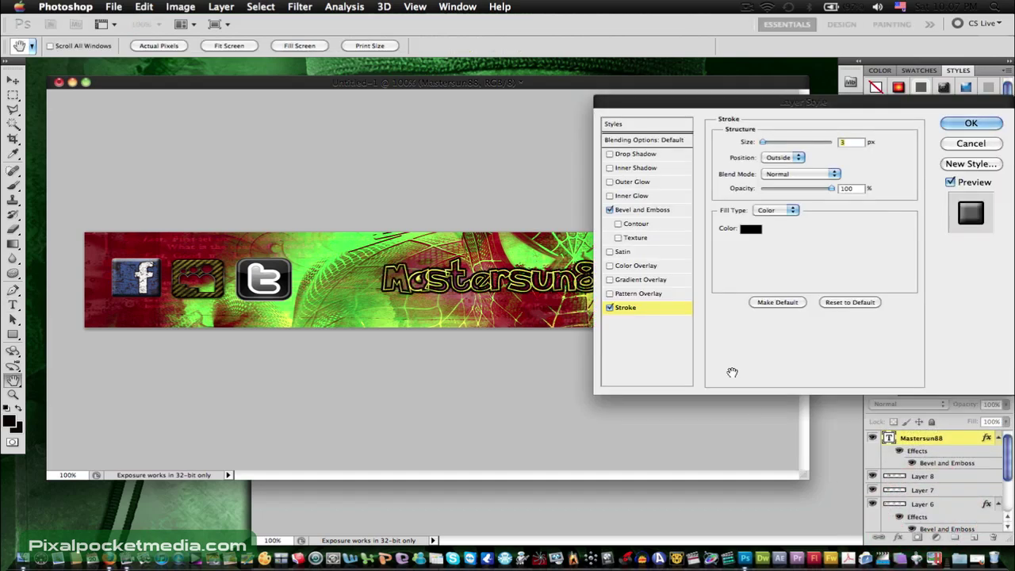
pyautogui.click(747, 231)
pyautogui.click(687, 357)
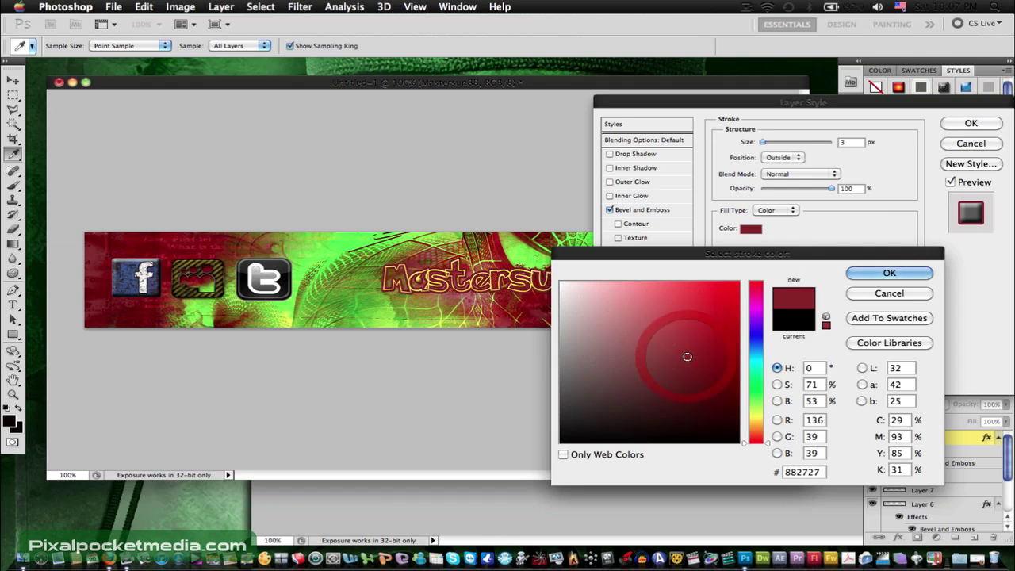
pyautogui.moveTo(687, 357); pyautogui.dragTo(724, 298)
pyautogui.moveTo(637, 253); pyautogui.dragTo(638, 257)
pyautogui.click(723, 303)
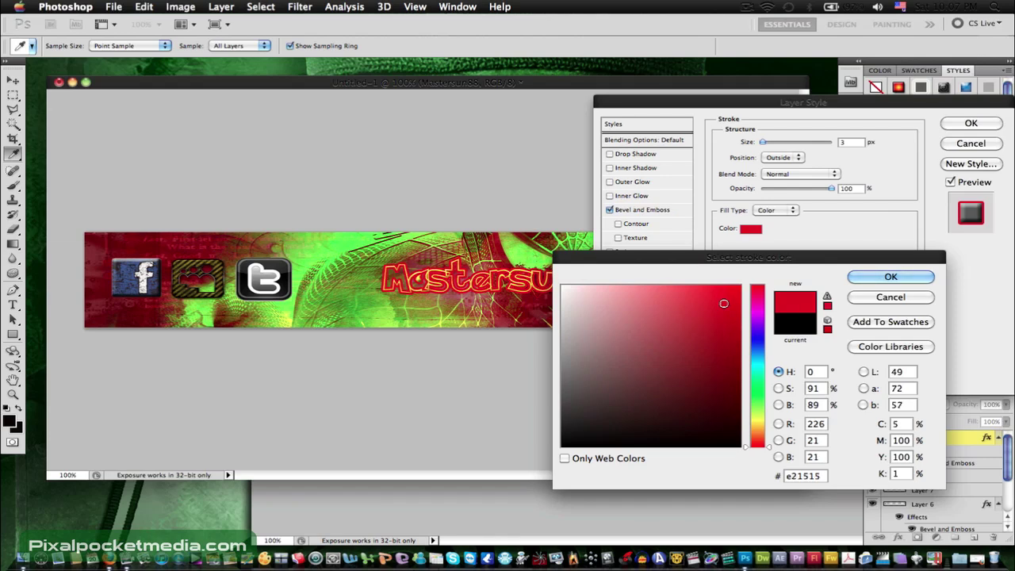
pyautogui.click(864, 284)
# Lower the text stroke's opacity to 61%, keep its blend mode Normal, and apply the layer style
pyautogui.moveTo(702, 107); pyautogui.dragTo(599, 153)
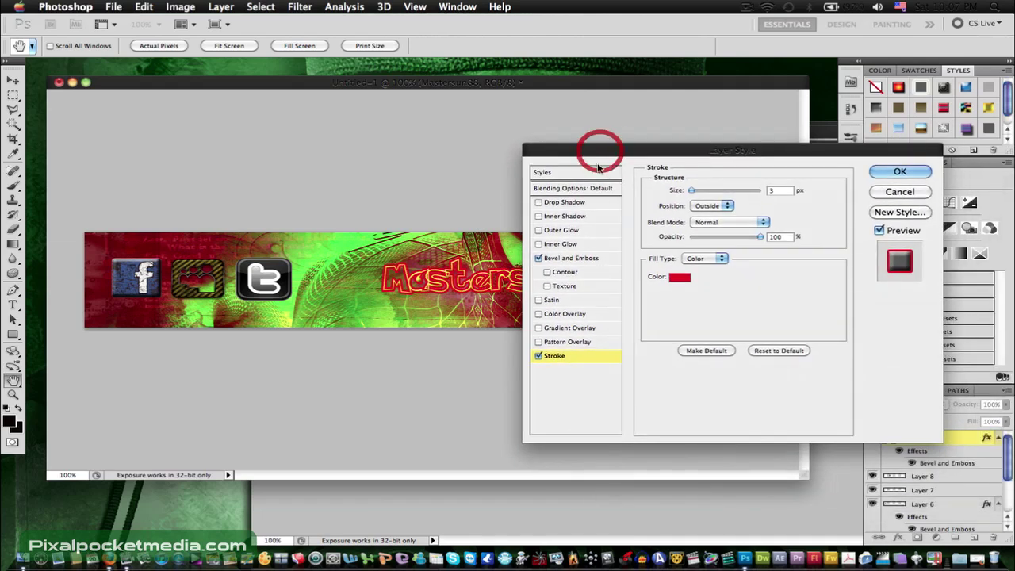
pyautogui.click(717, 259)
pyautogui.click(716, 259)
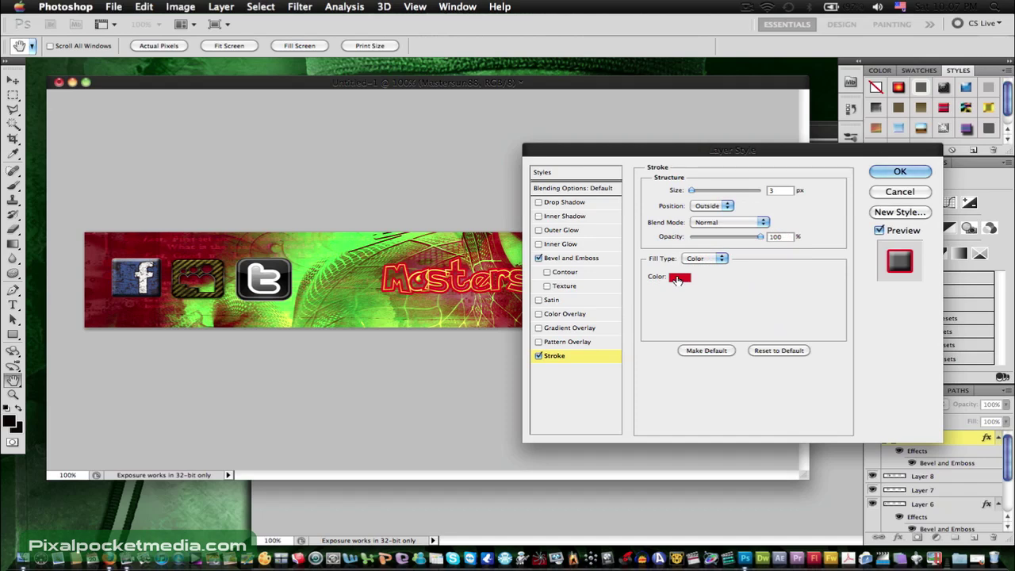
pyautogui.moveTo(692, 193); pyautogui.dragTo(695, 194)
pyautogui.moveTo(760, 238)
pyautogui.mouseDown()
pyautogui.moveTo(715, 238)
pyautogui.moveTo(733, 240)
pyautogui.mouseUp()
pyautogui.click(729, 222)
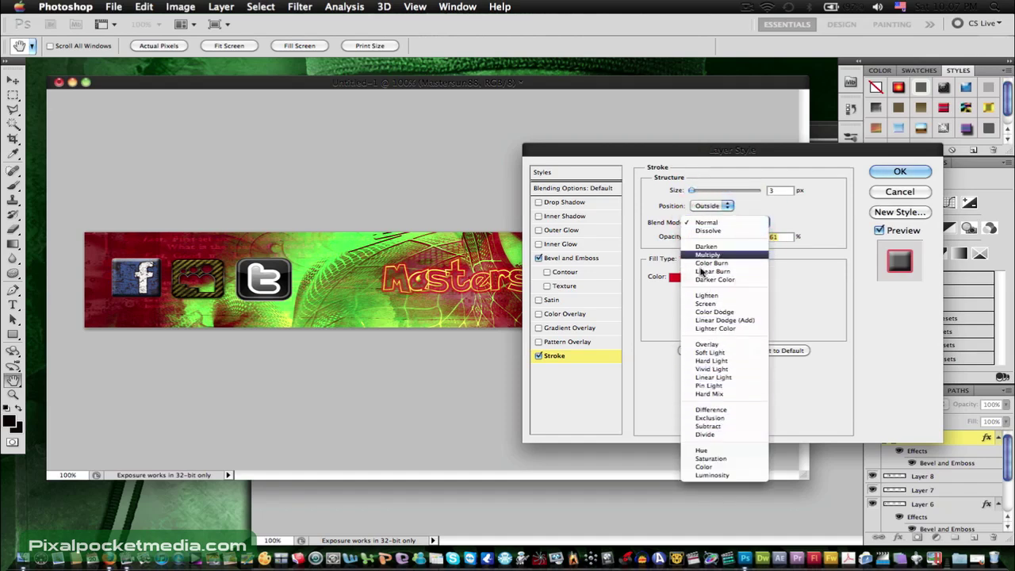
pyautogui.click(835, 297)
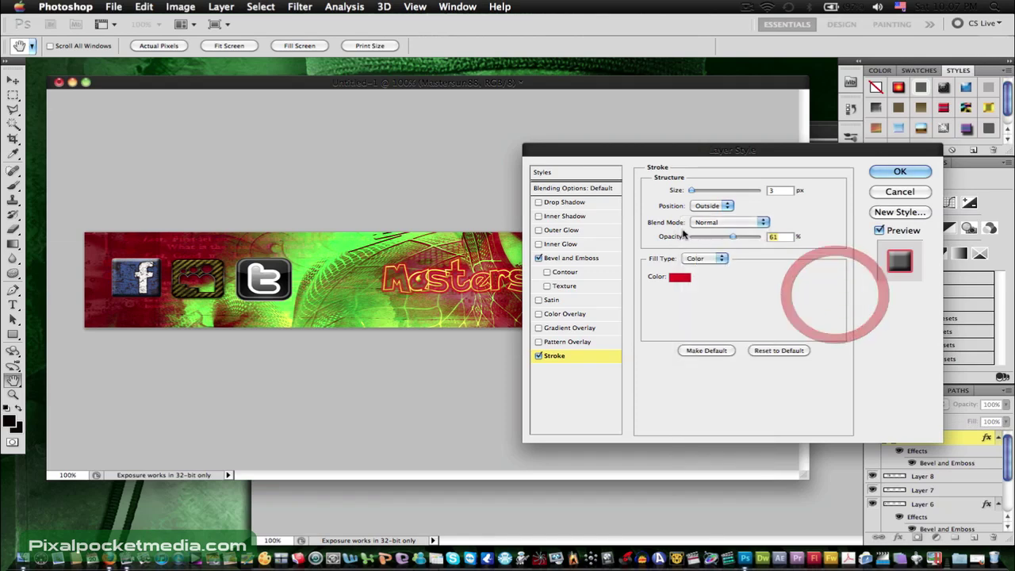
pyautogui.click(892, 171)
# Move the "Mastersun88" text from the middle of the banner to its lower-right area
pyautogui.press('t')
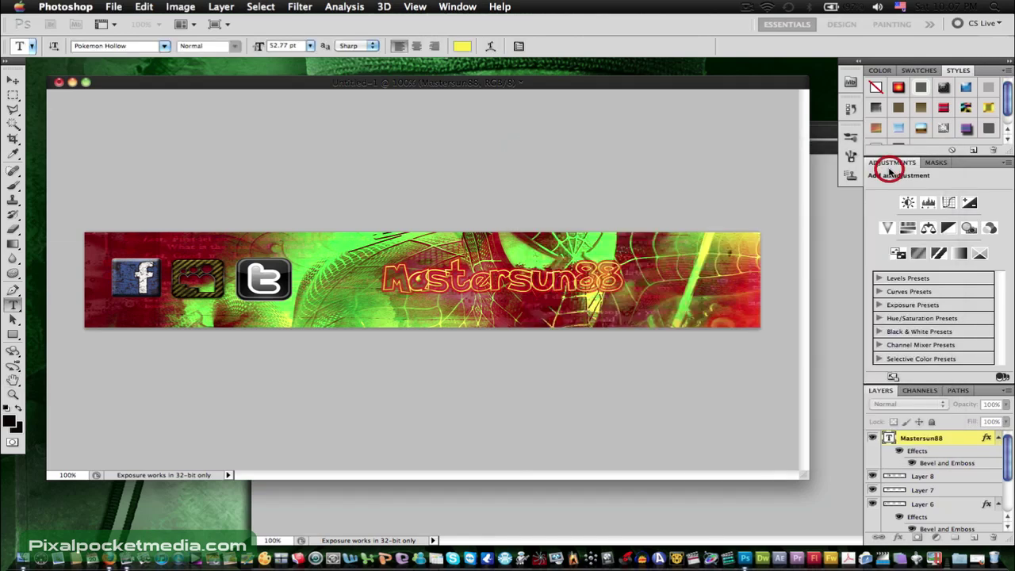
pyautogui.click(12, 80)
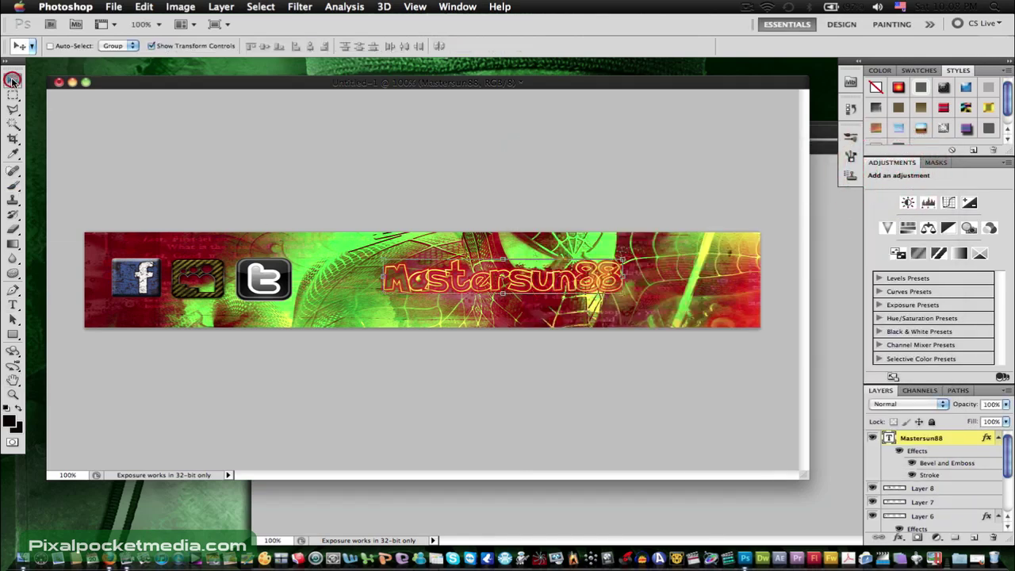
pyautogui.moveTo(413, 277); pyautogui.dragTo(524, 301)
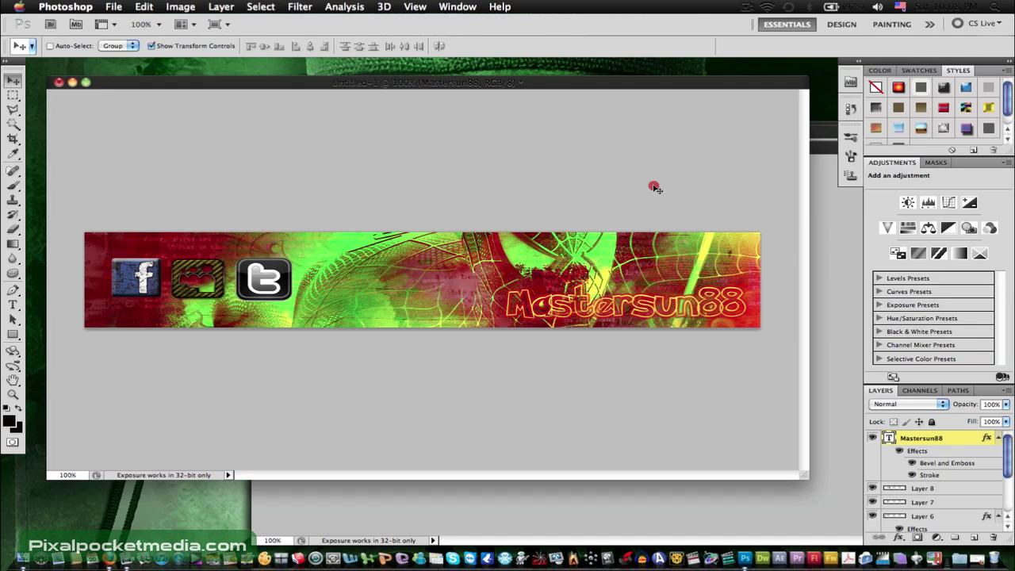
# Scale the "Mastersun88" text to 78.25% width and 84.25% height and seat it in the banner's lower-right corner
pyautogui.press('super+t')
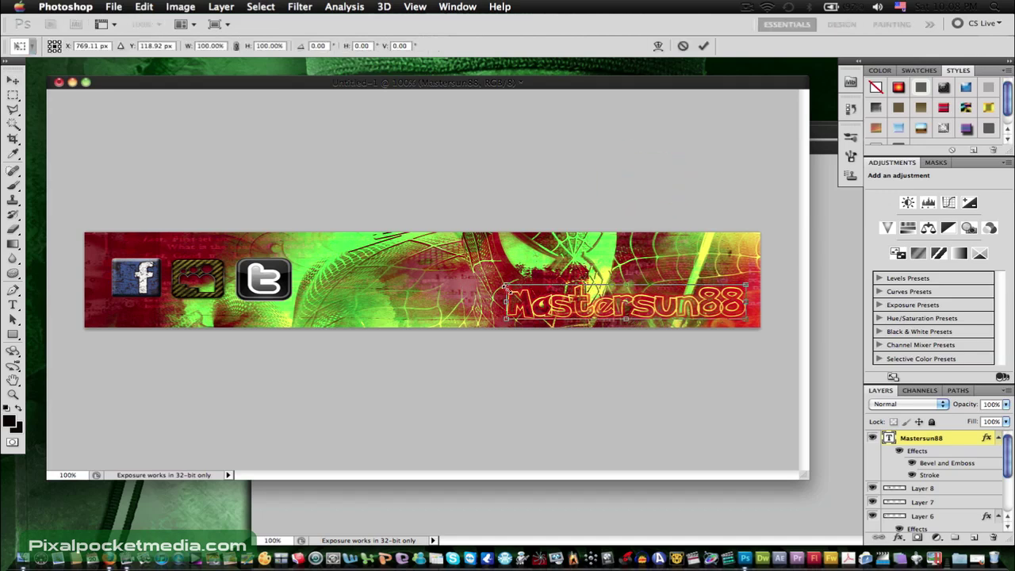
pyautogui.moveTo(504, 287); pyautogui.dragTo(600, 319)
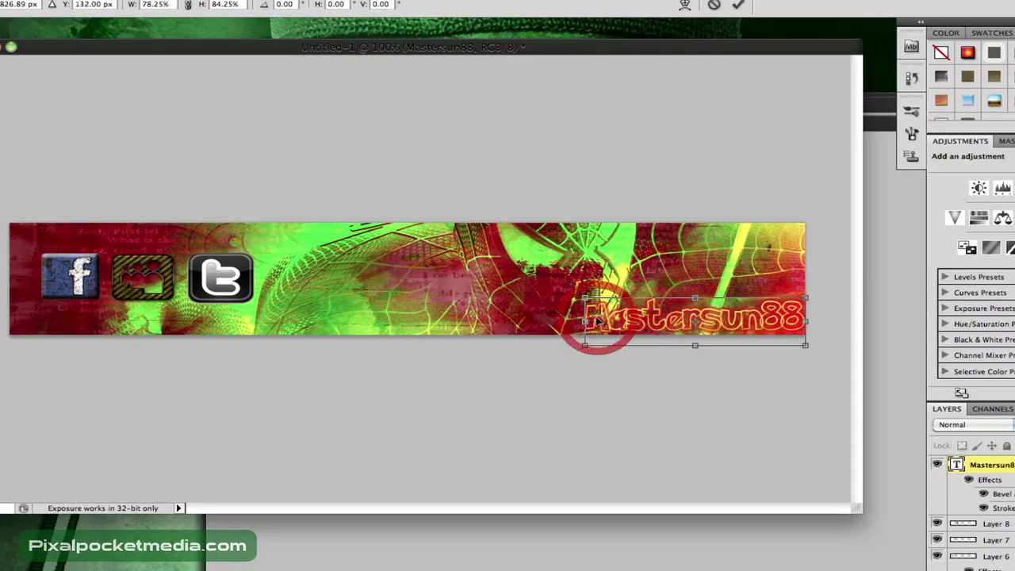
pyautogui.click(739, 8)
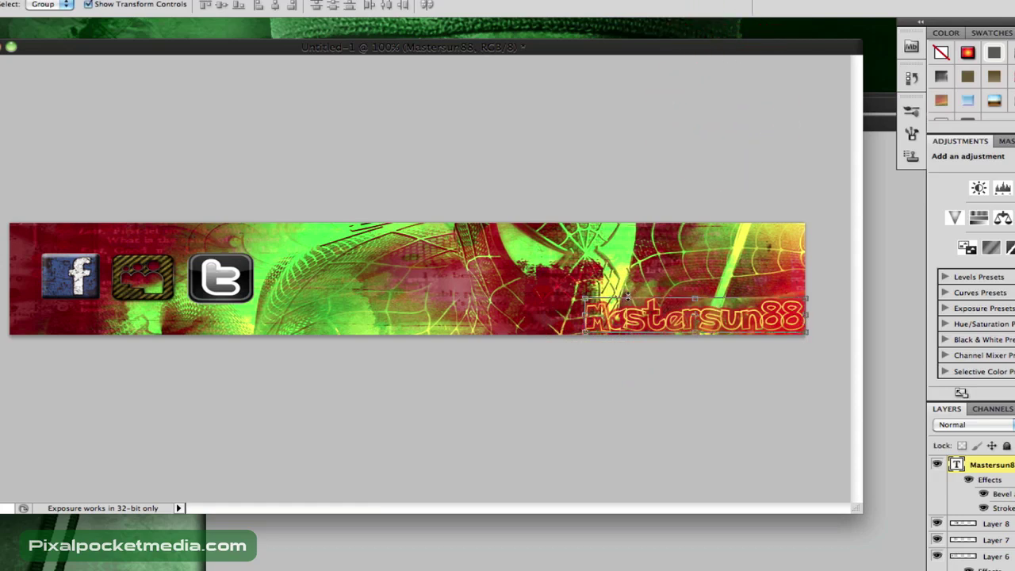
pyautogui.moveTo(600, 322); pyautogui.dragTo(600, 321)
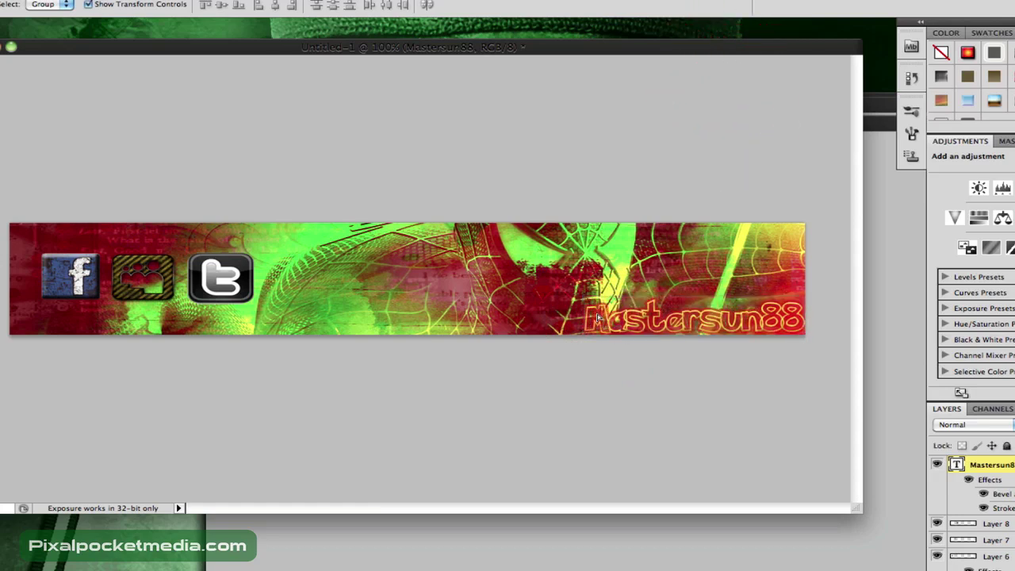
pyautogui.click(617, 260)
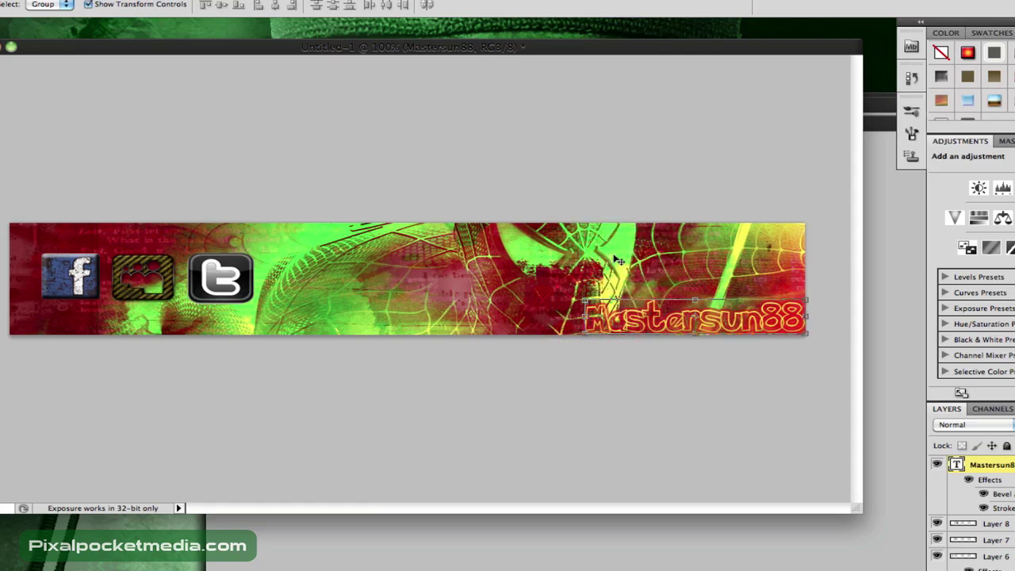